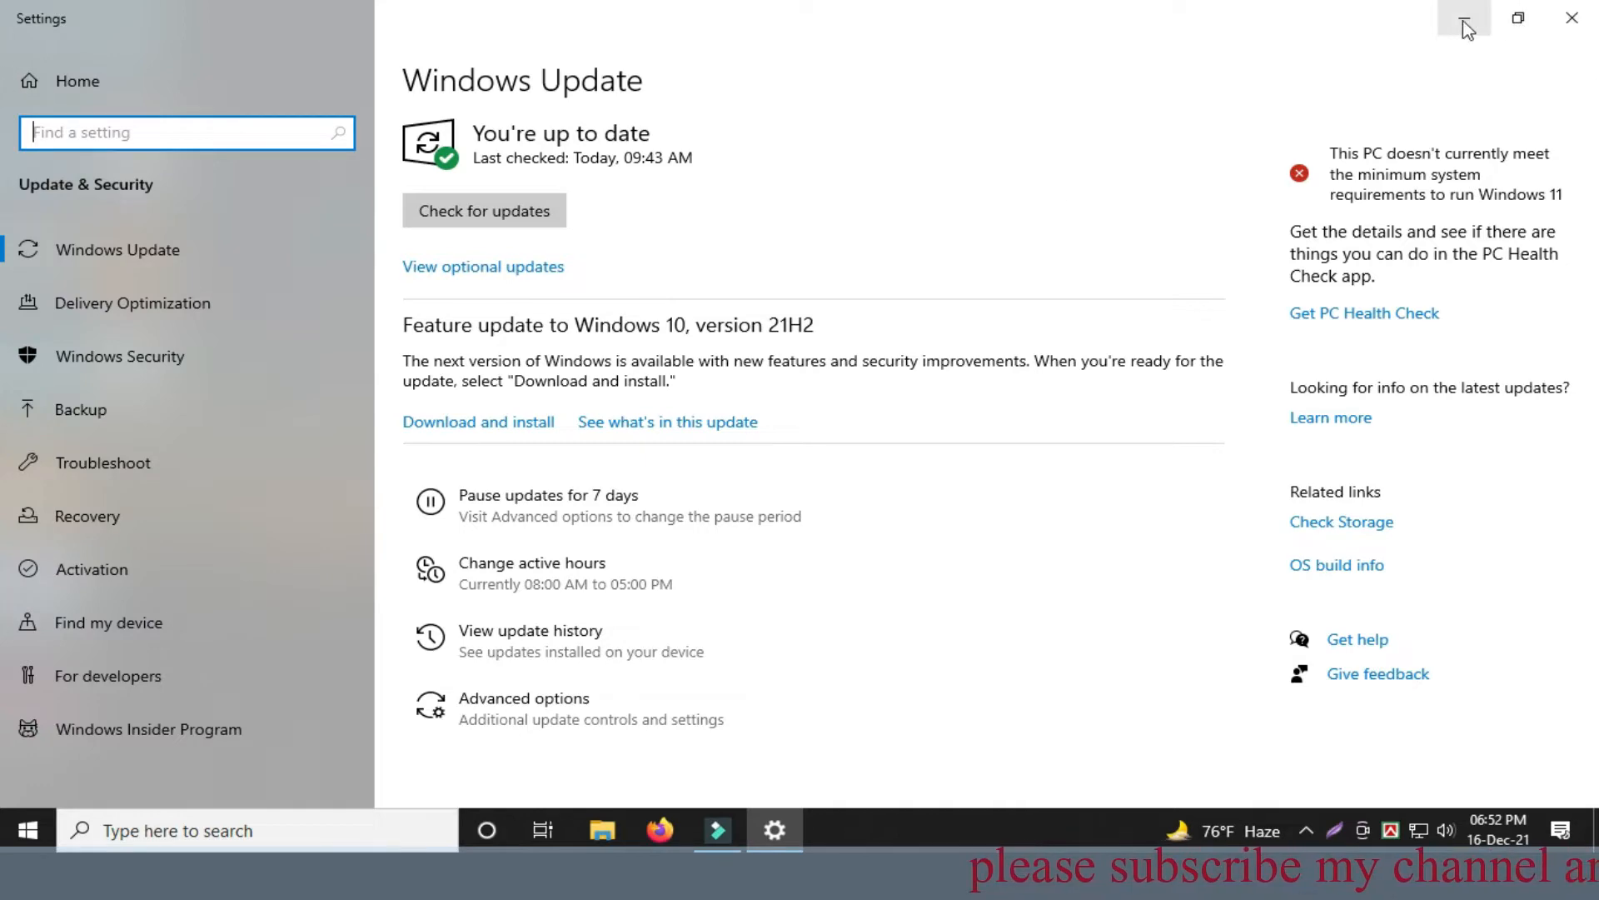
# - Close the Settings window, then run services.msc to open the Services console and maximize it
pyautogui.click(1572, 18)
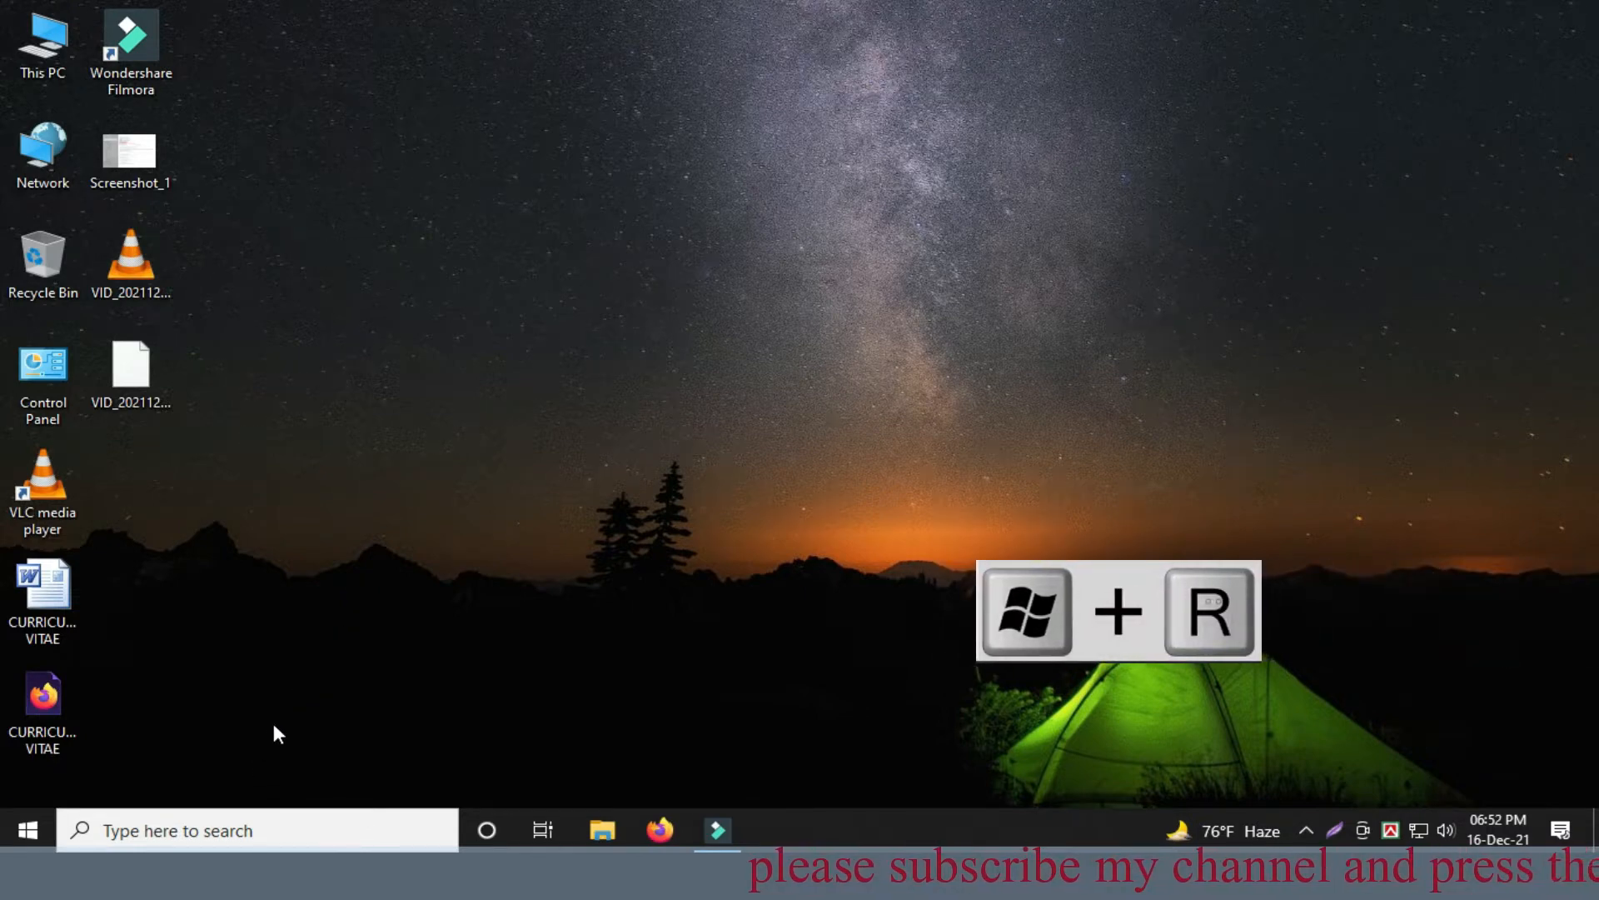
pyautogui.press('super+r')
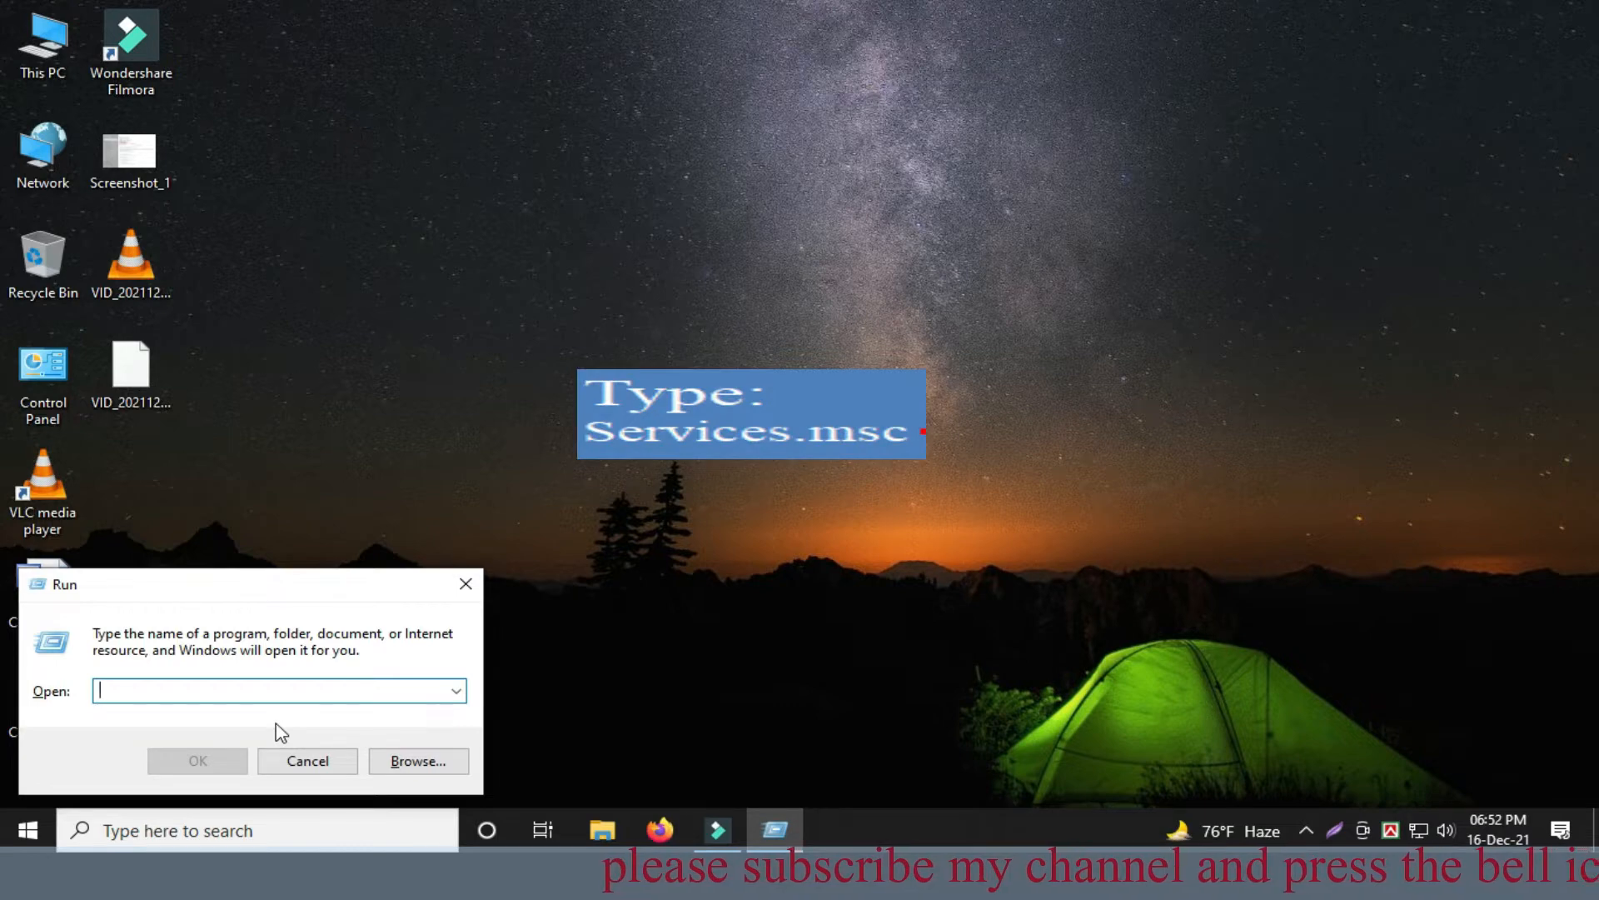
pyautogui.write('service')
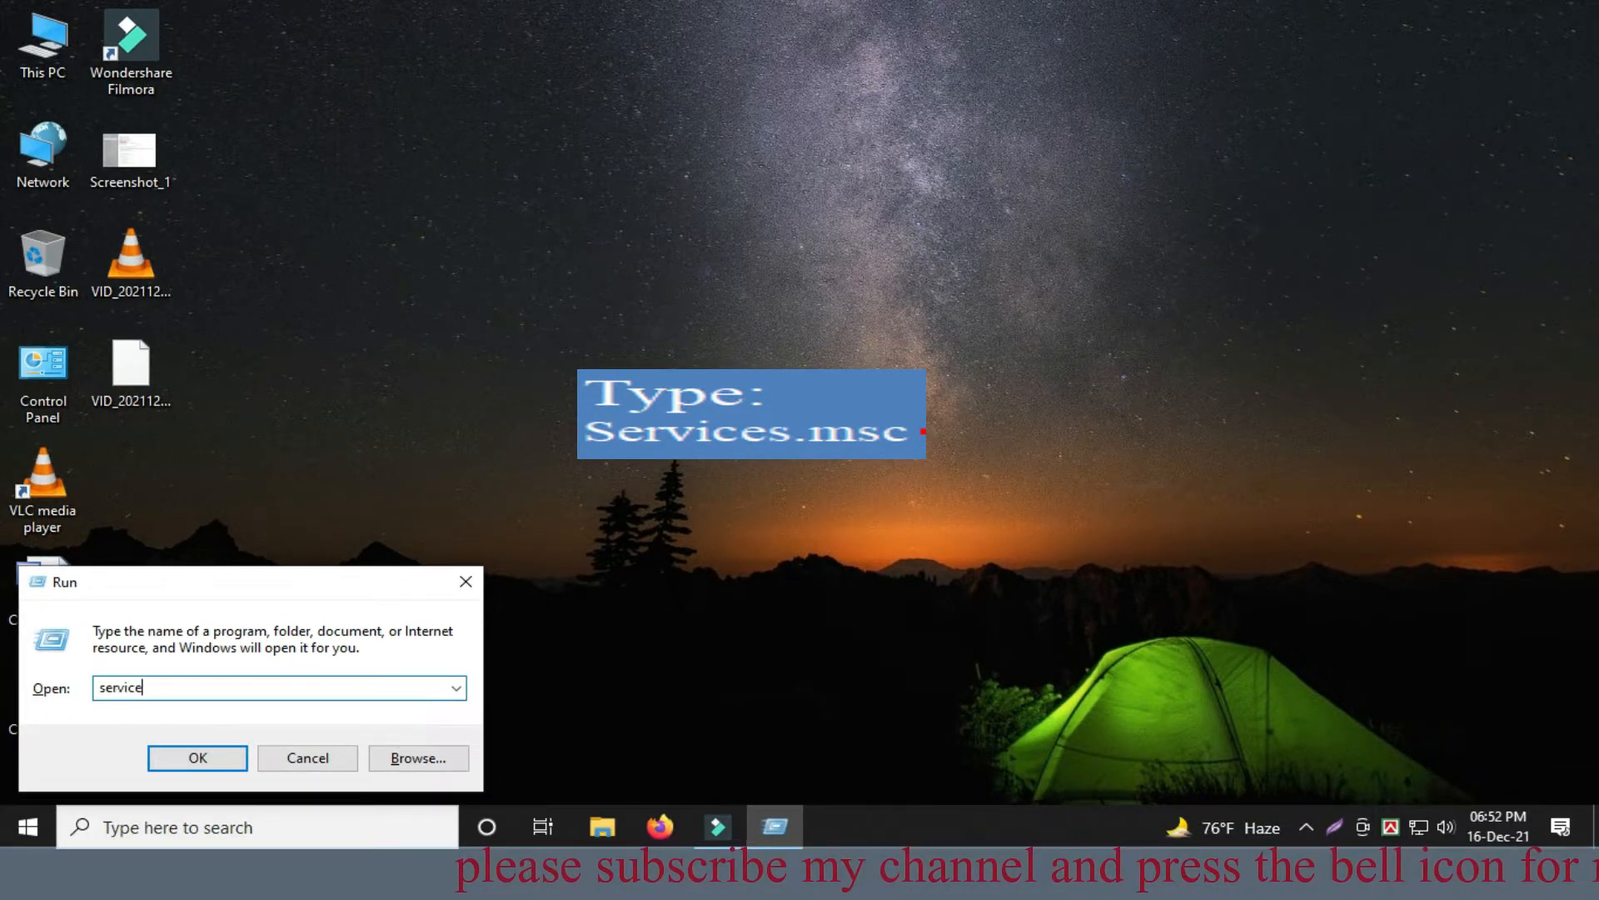
pyautogui.write('s.msc')
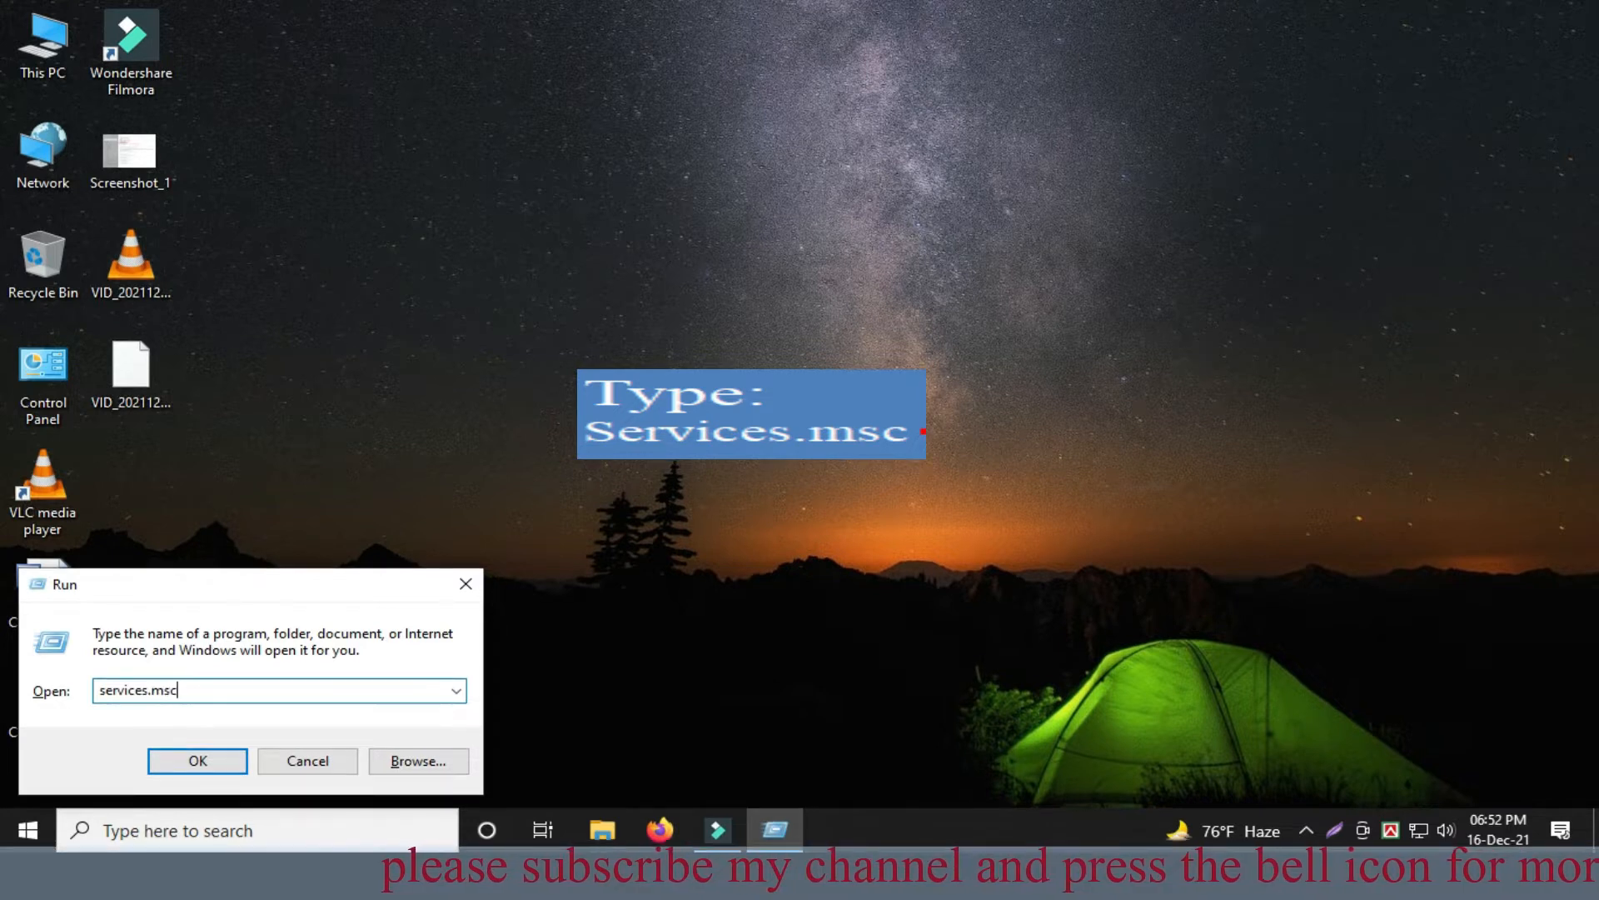
pyautogui.press('Return')
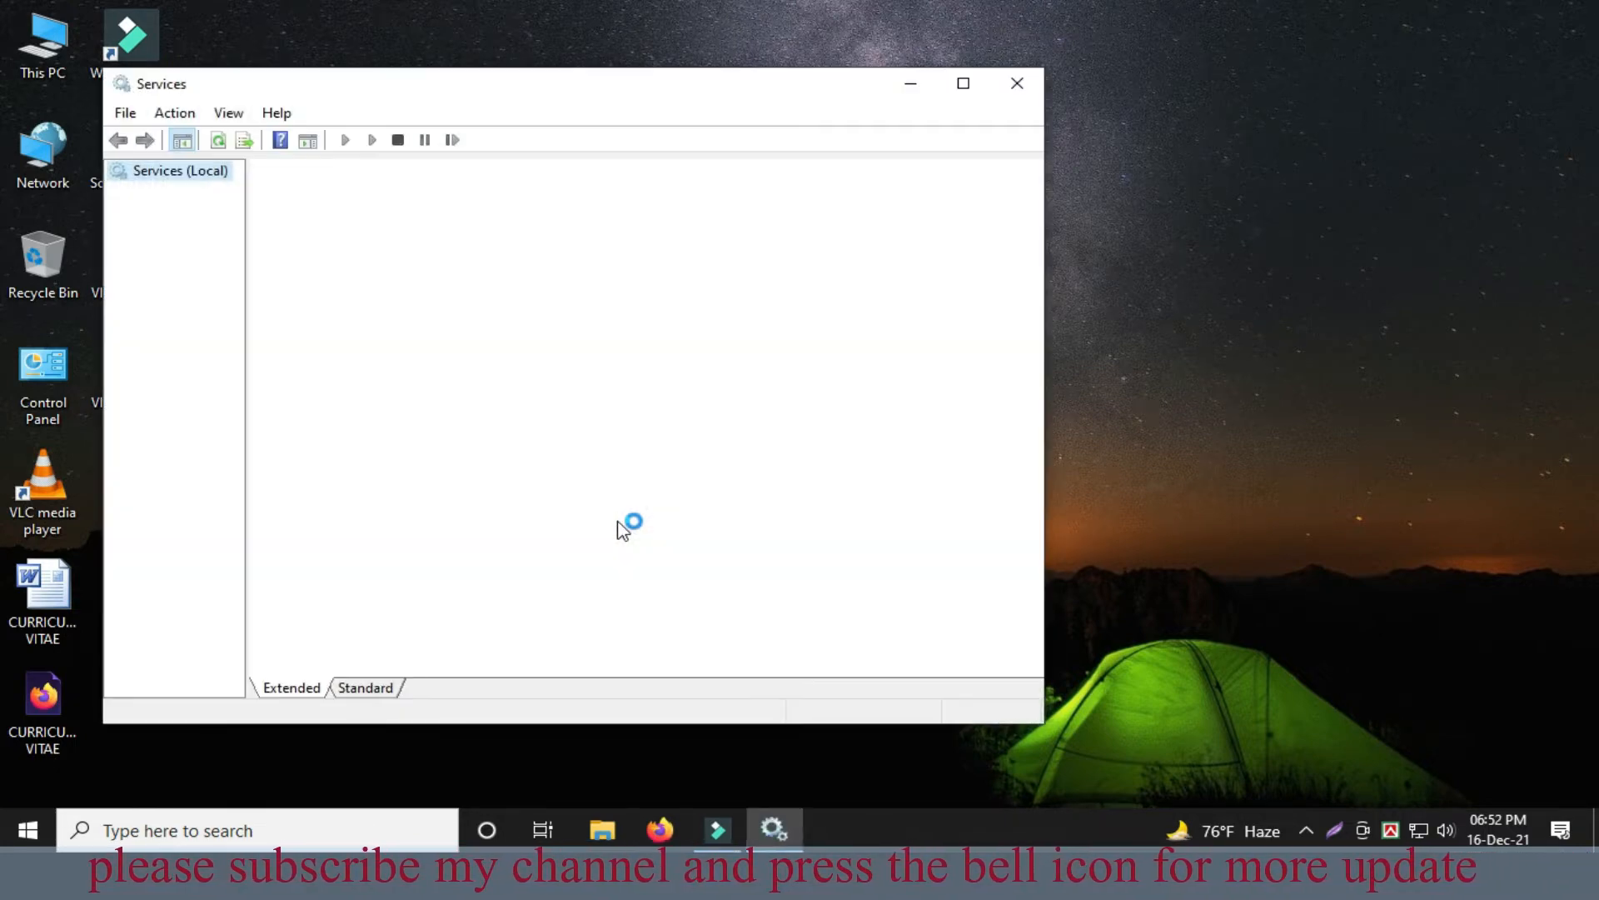
pyautogui.click(963, 83)
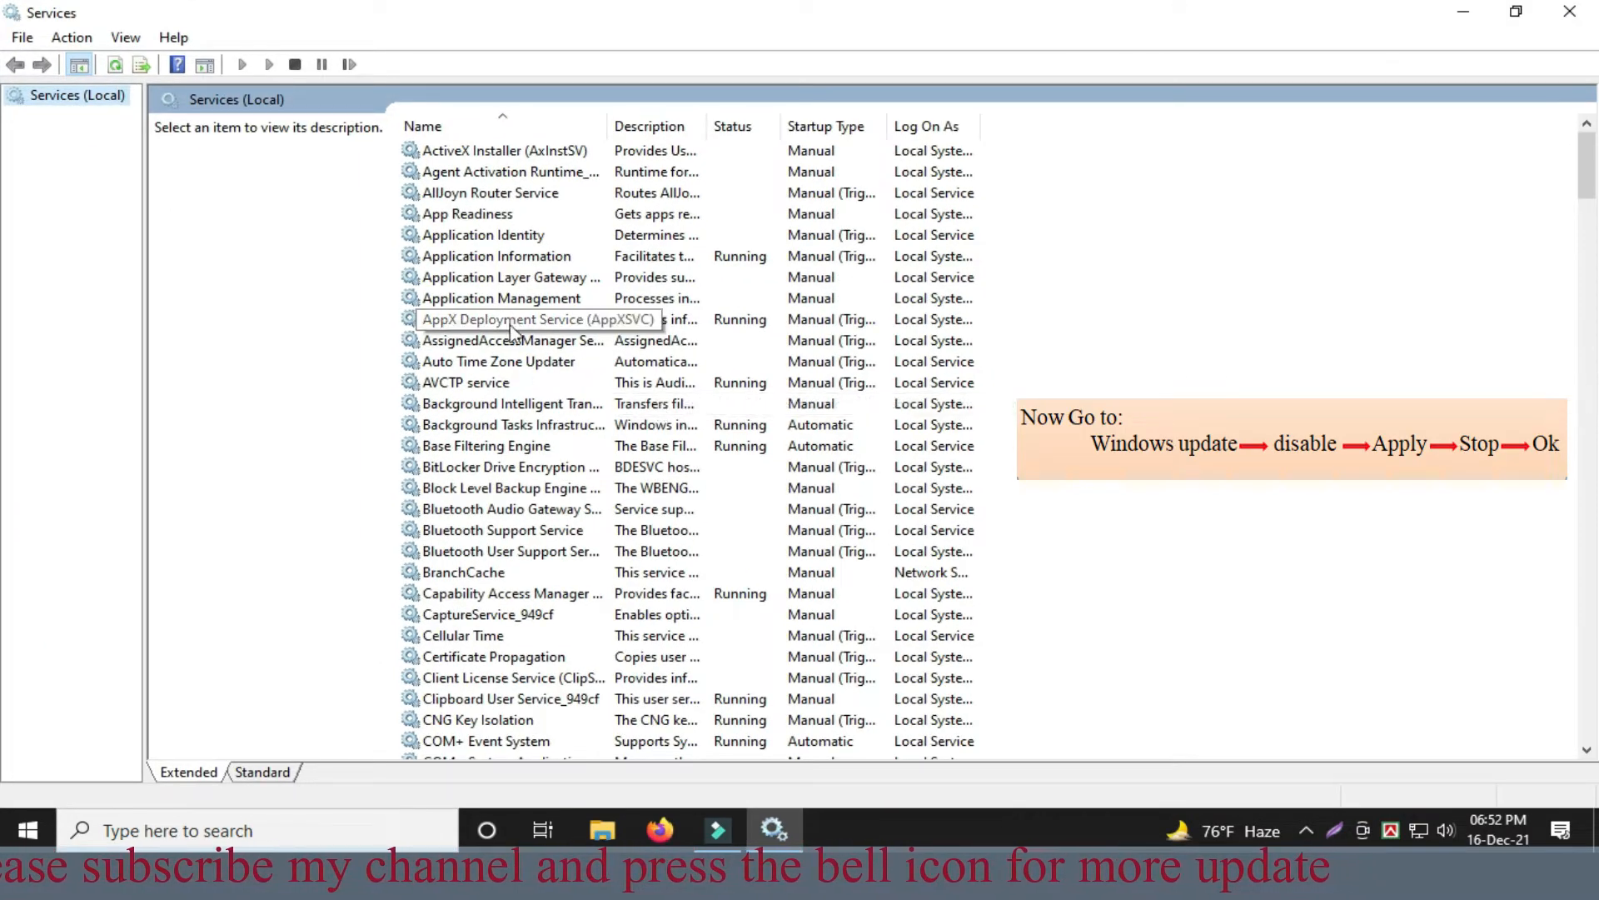
# - Find the Windows Update service in the services list and open its properties
pyautogui.scroll(-11, 514, 364)
pyautogui.scroll(-6, 514, 364)
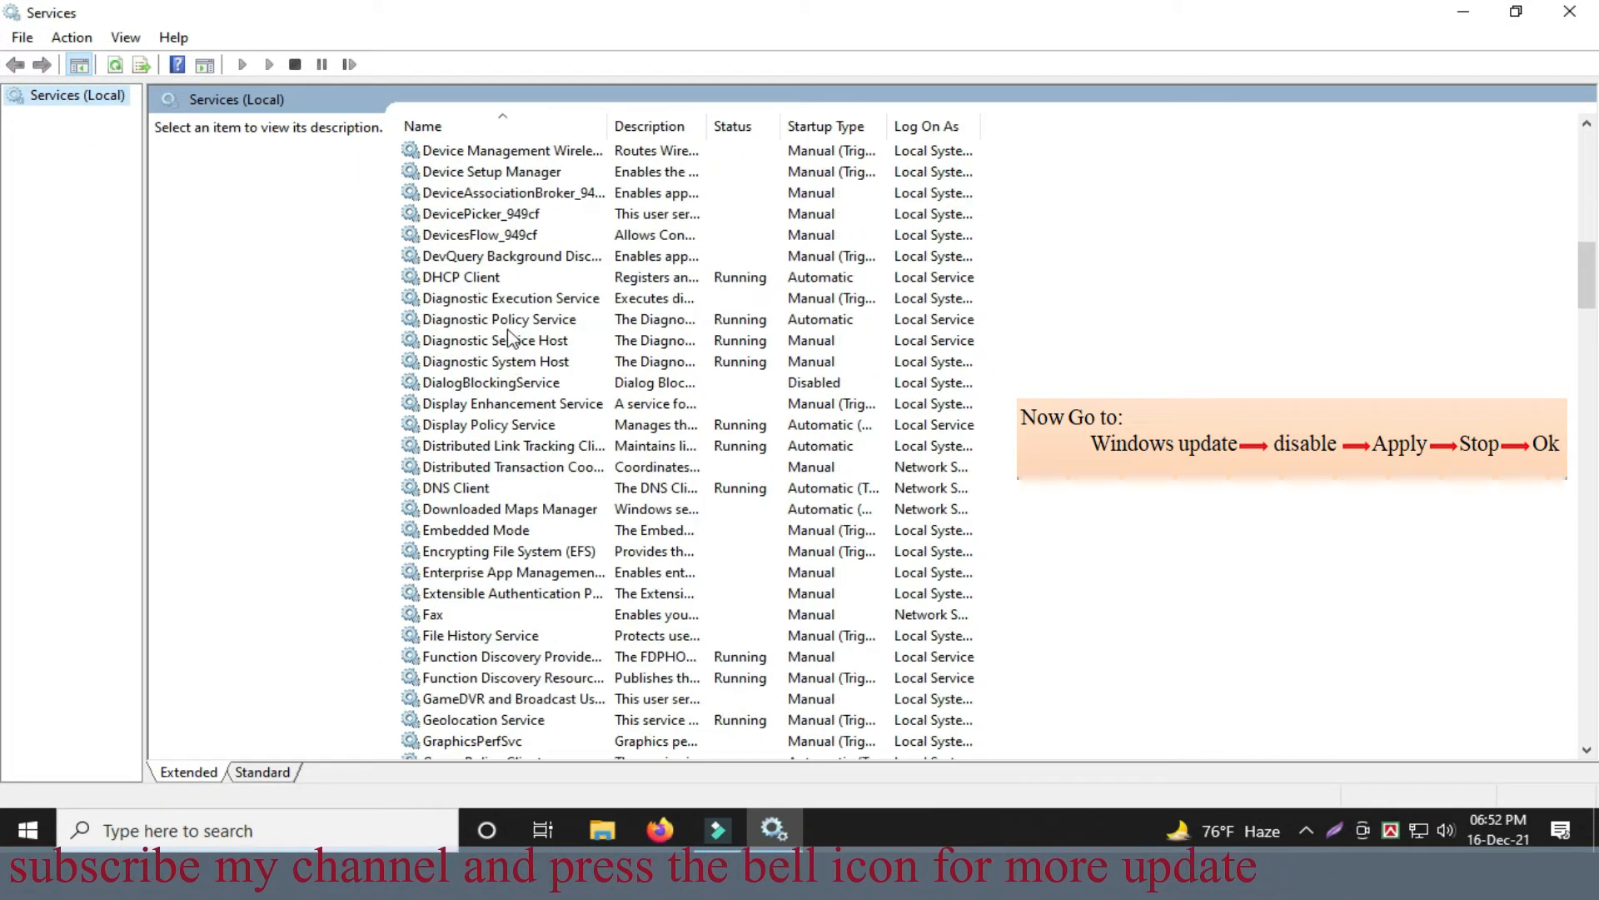
pyautogui.scroll(-5, 514, 339)
pyautogui.scroll(-20, 512, 338)
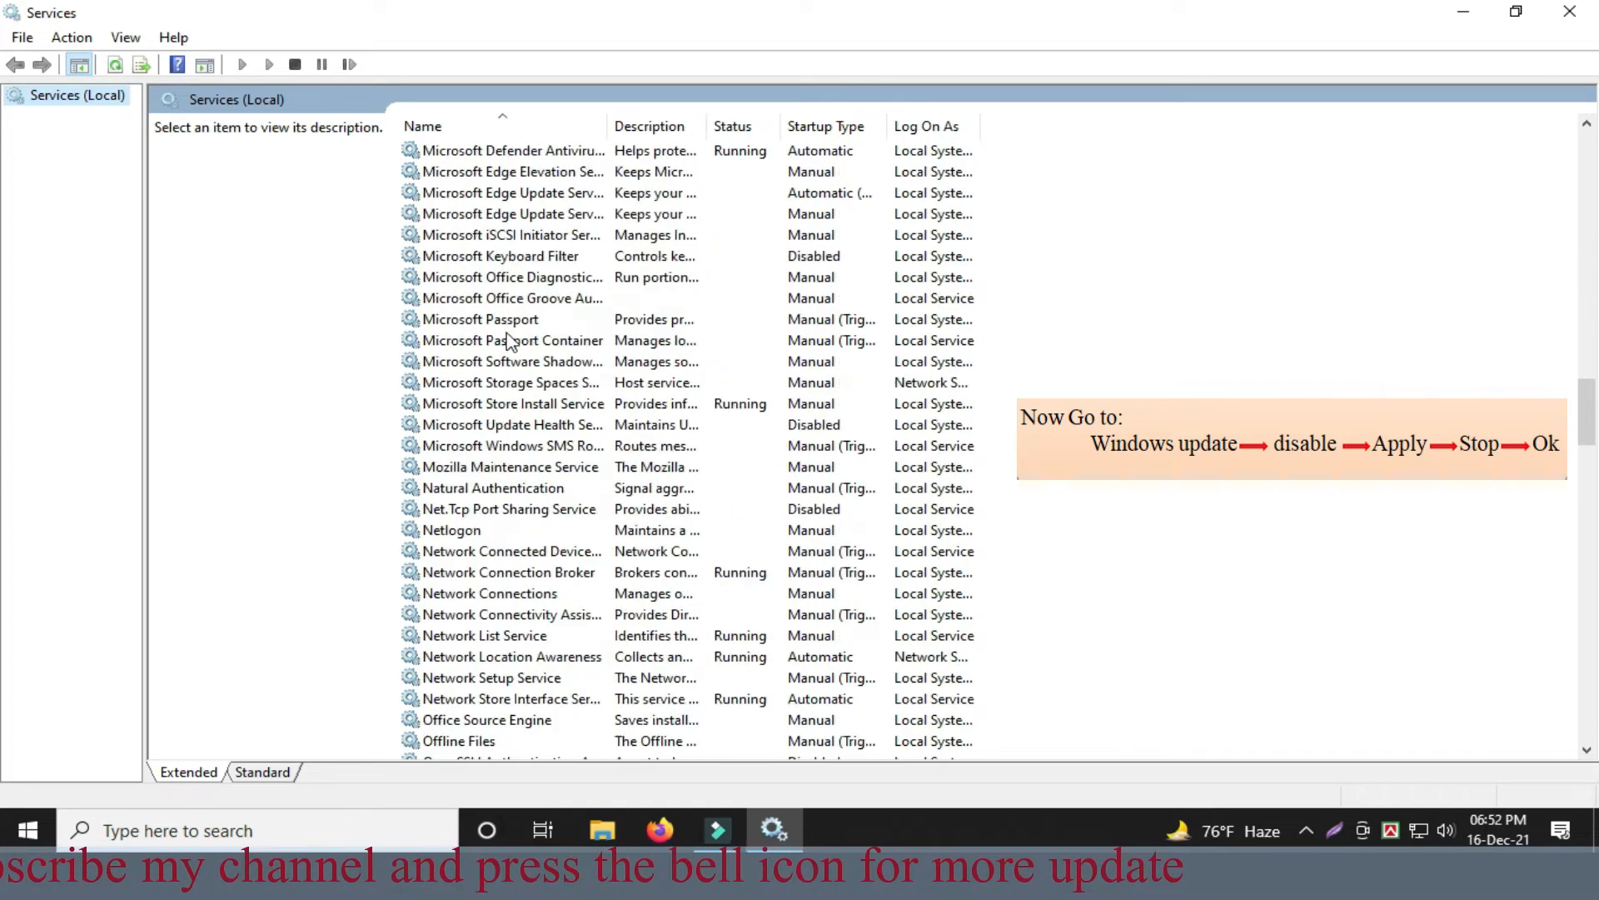
pyautogui.scroll(-20, 517, 344)
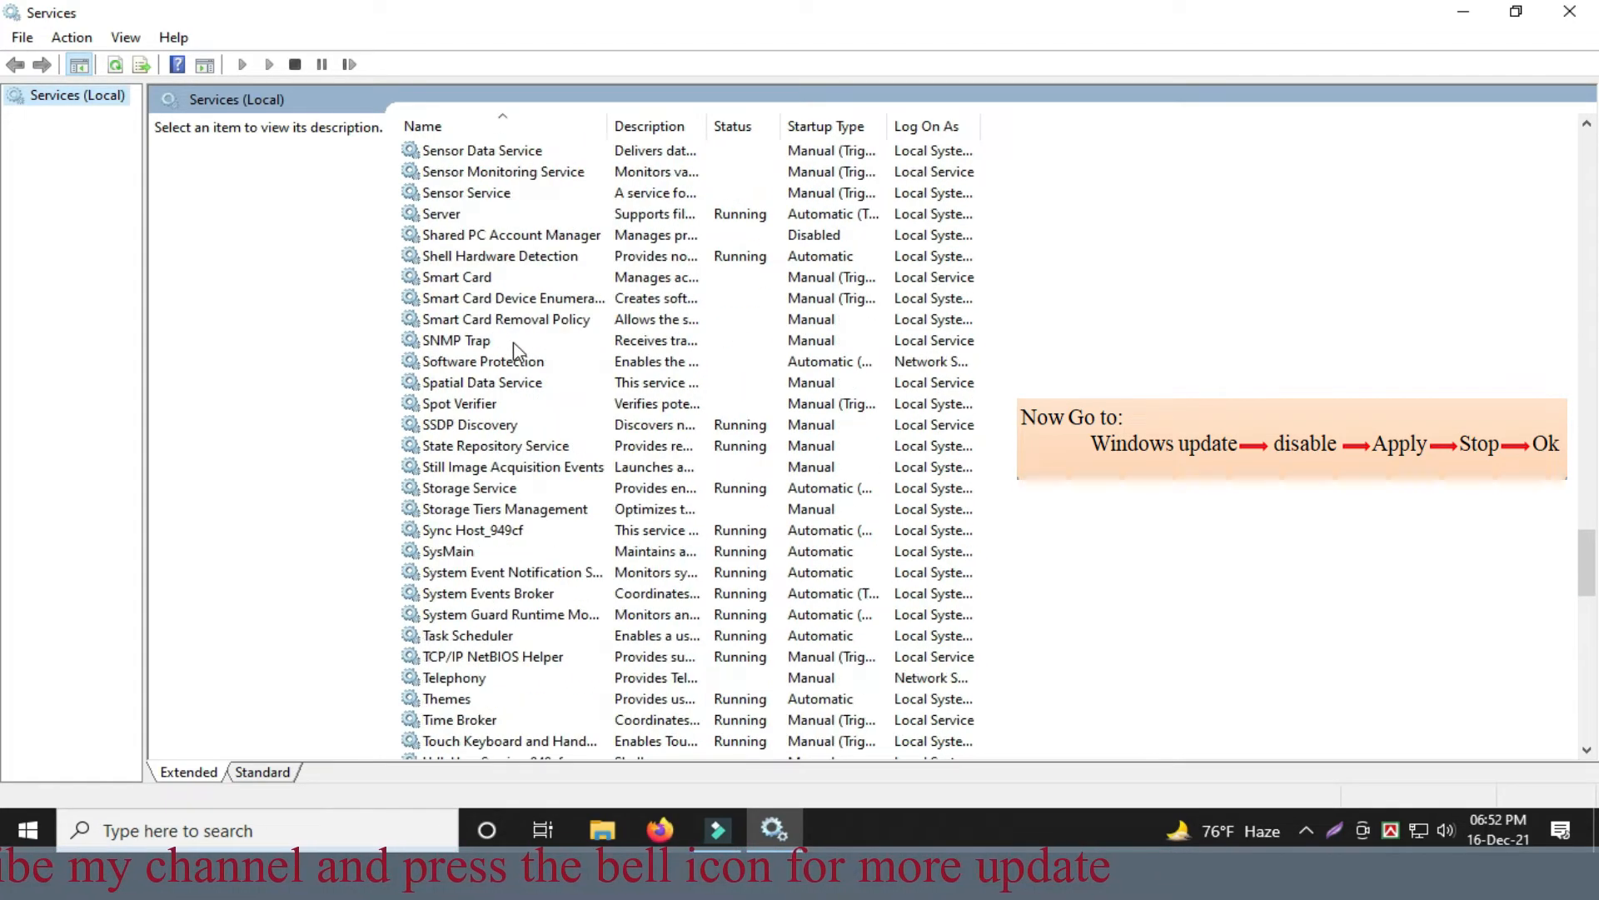
pyautogui.scroll(-11, 517, 358)
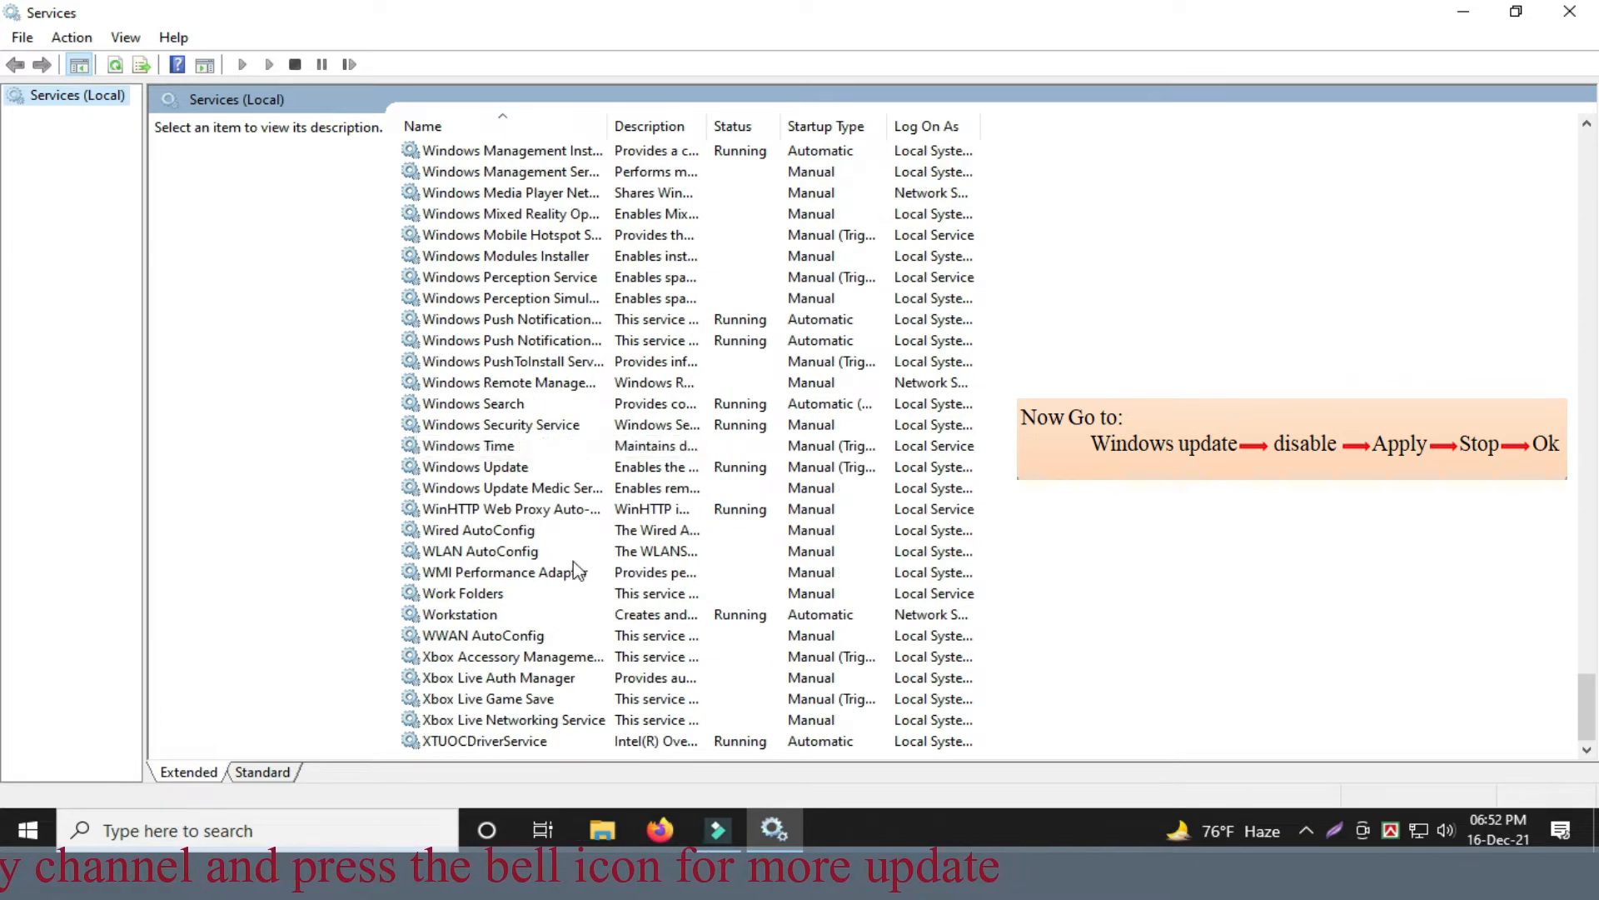
pyautogui.click(500, 468)
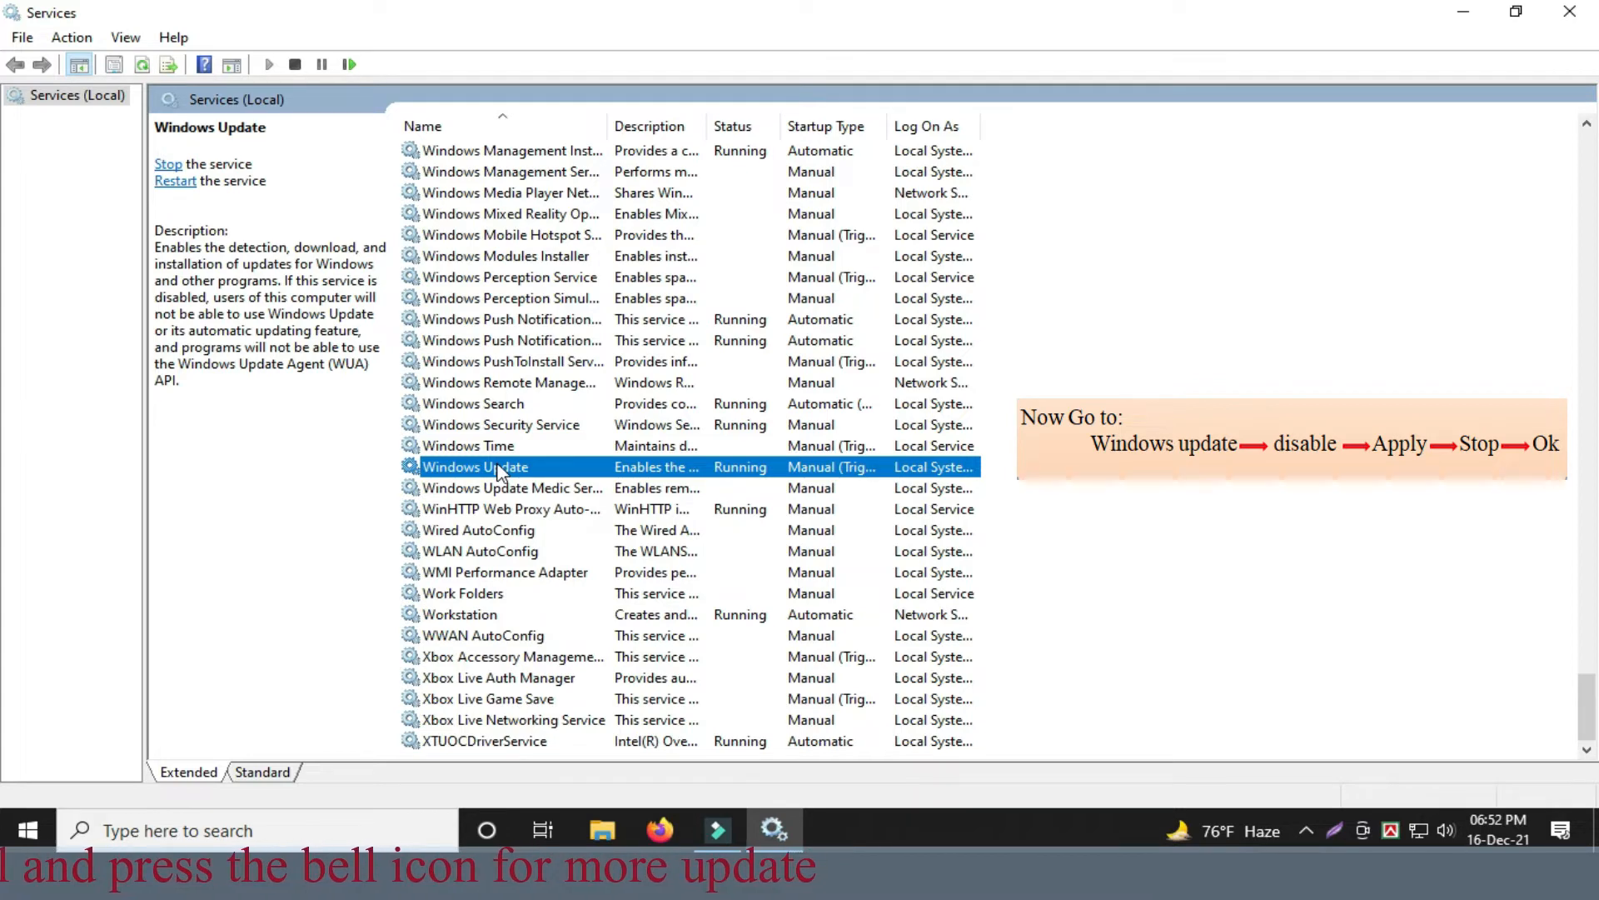
pyautogui.doubleClick(500, 468)
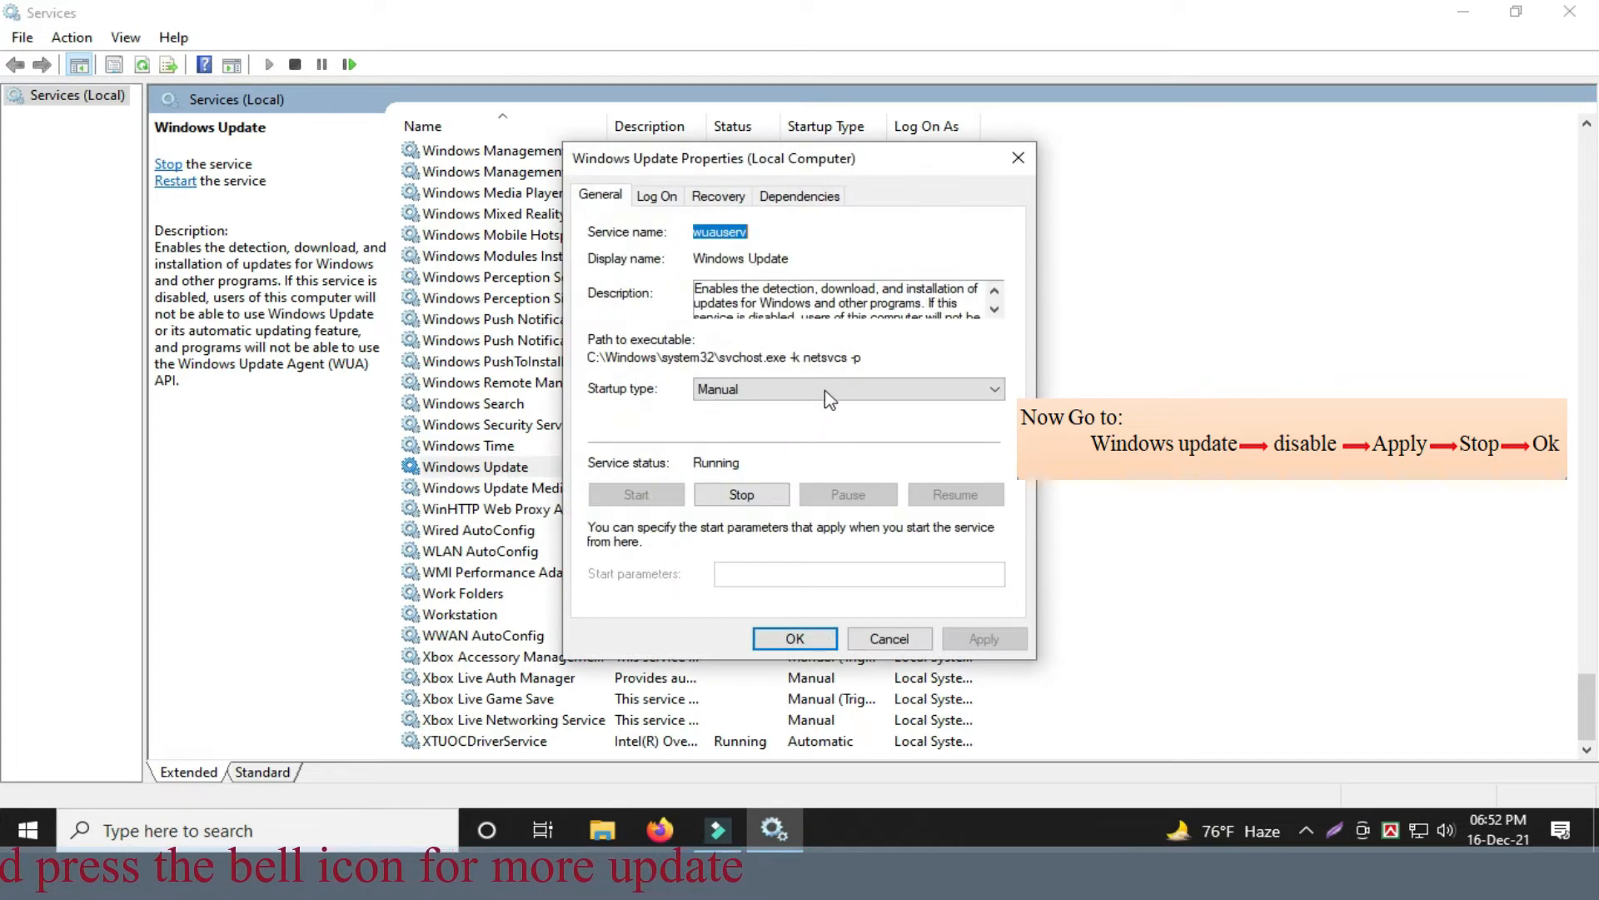
# - Set the Windows Update service's startup type to Disabled, apply it, stop the service and close its properties
pyautogui.click(813, 394)
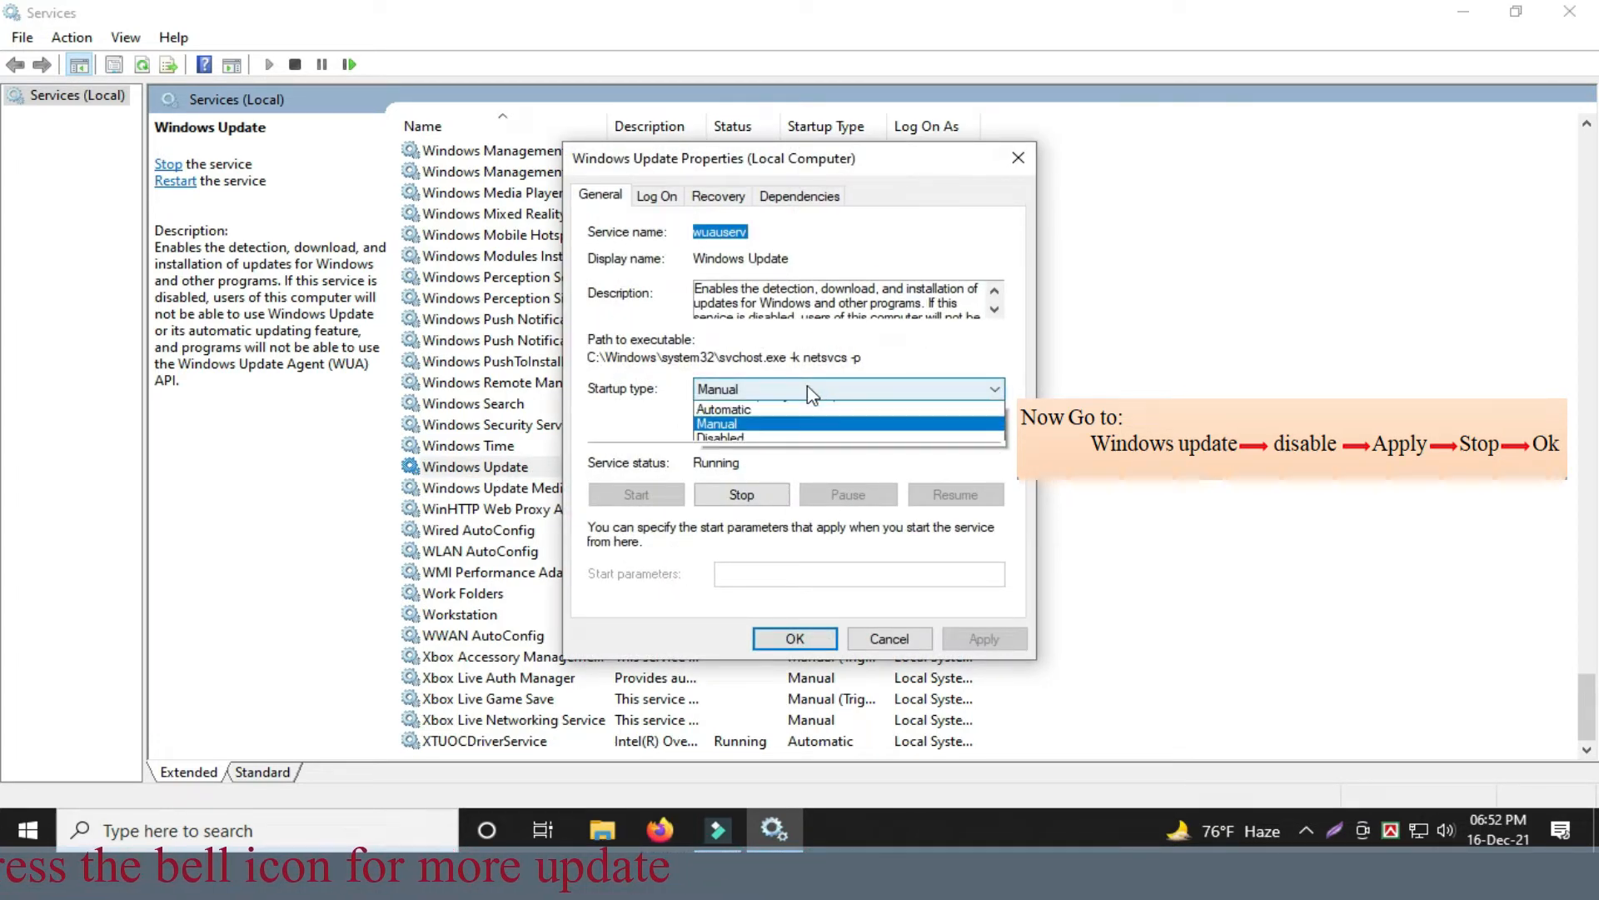
pyautogui.click(765, 454)
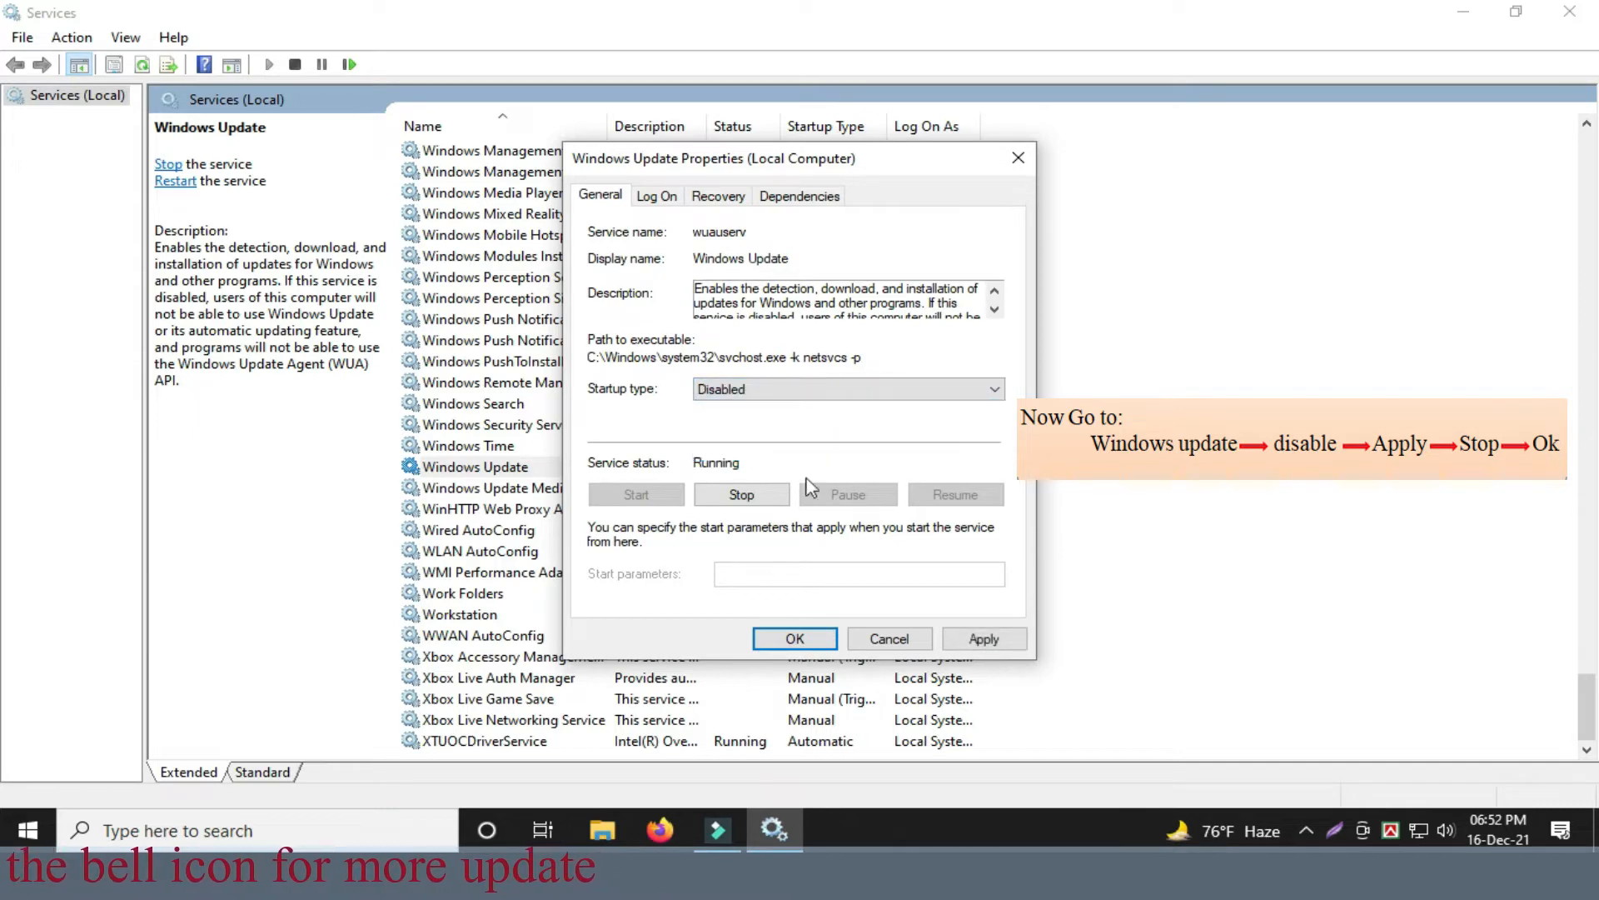
pyautogui.click(972, 635)
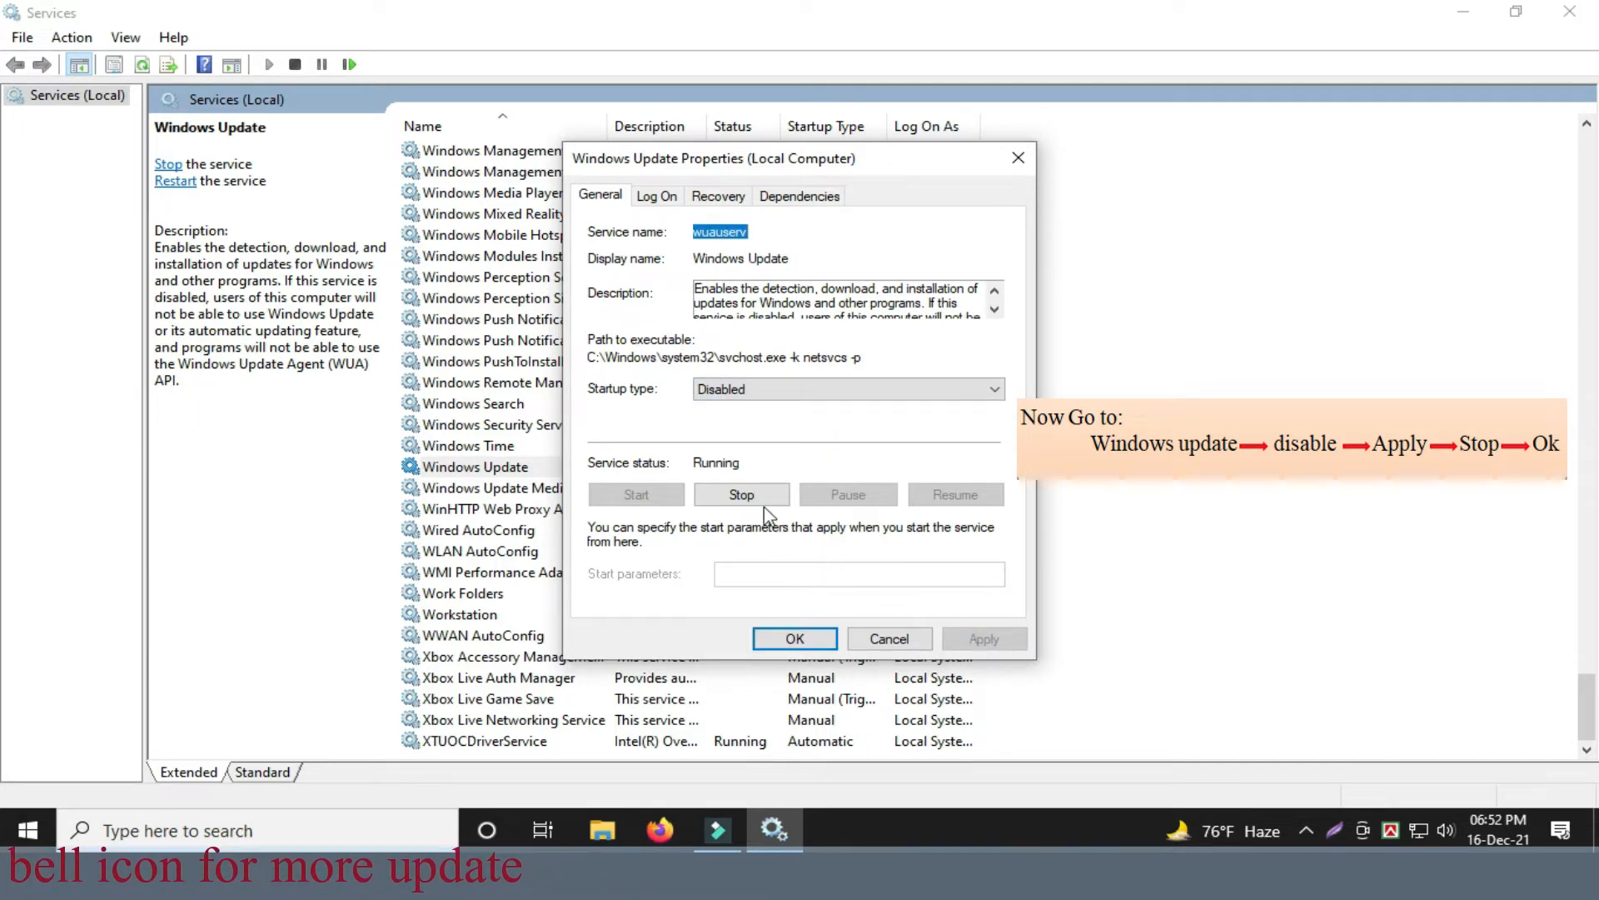
pyautogui.click(742, 496)
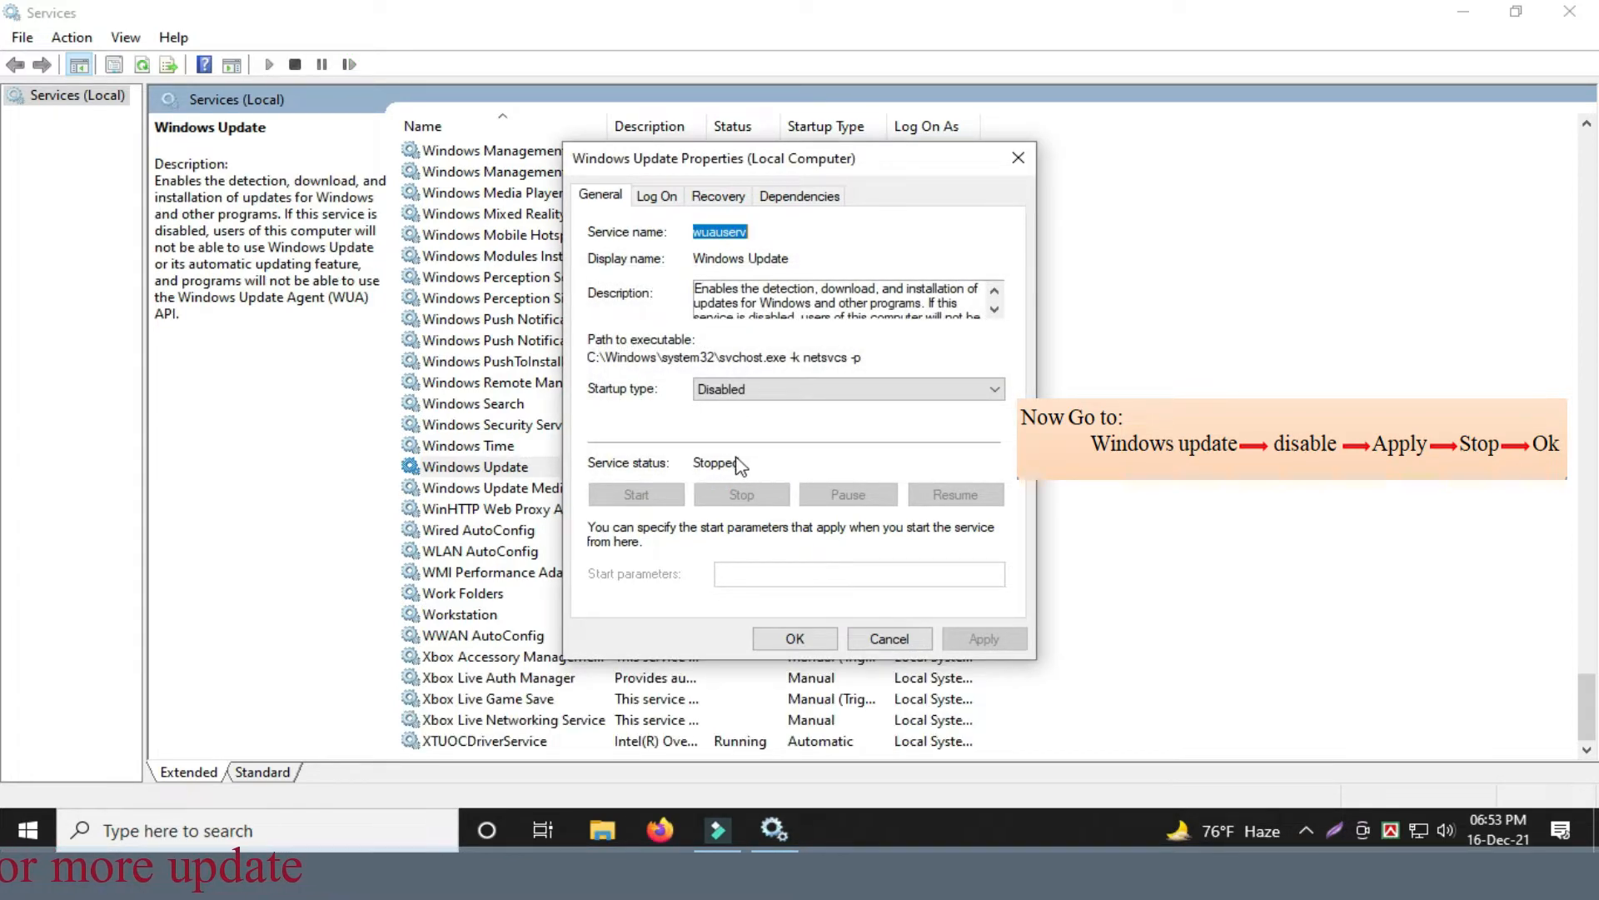
pyautogui.click(782, 639)
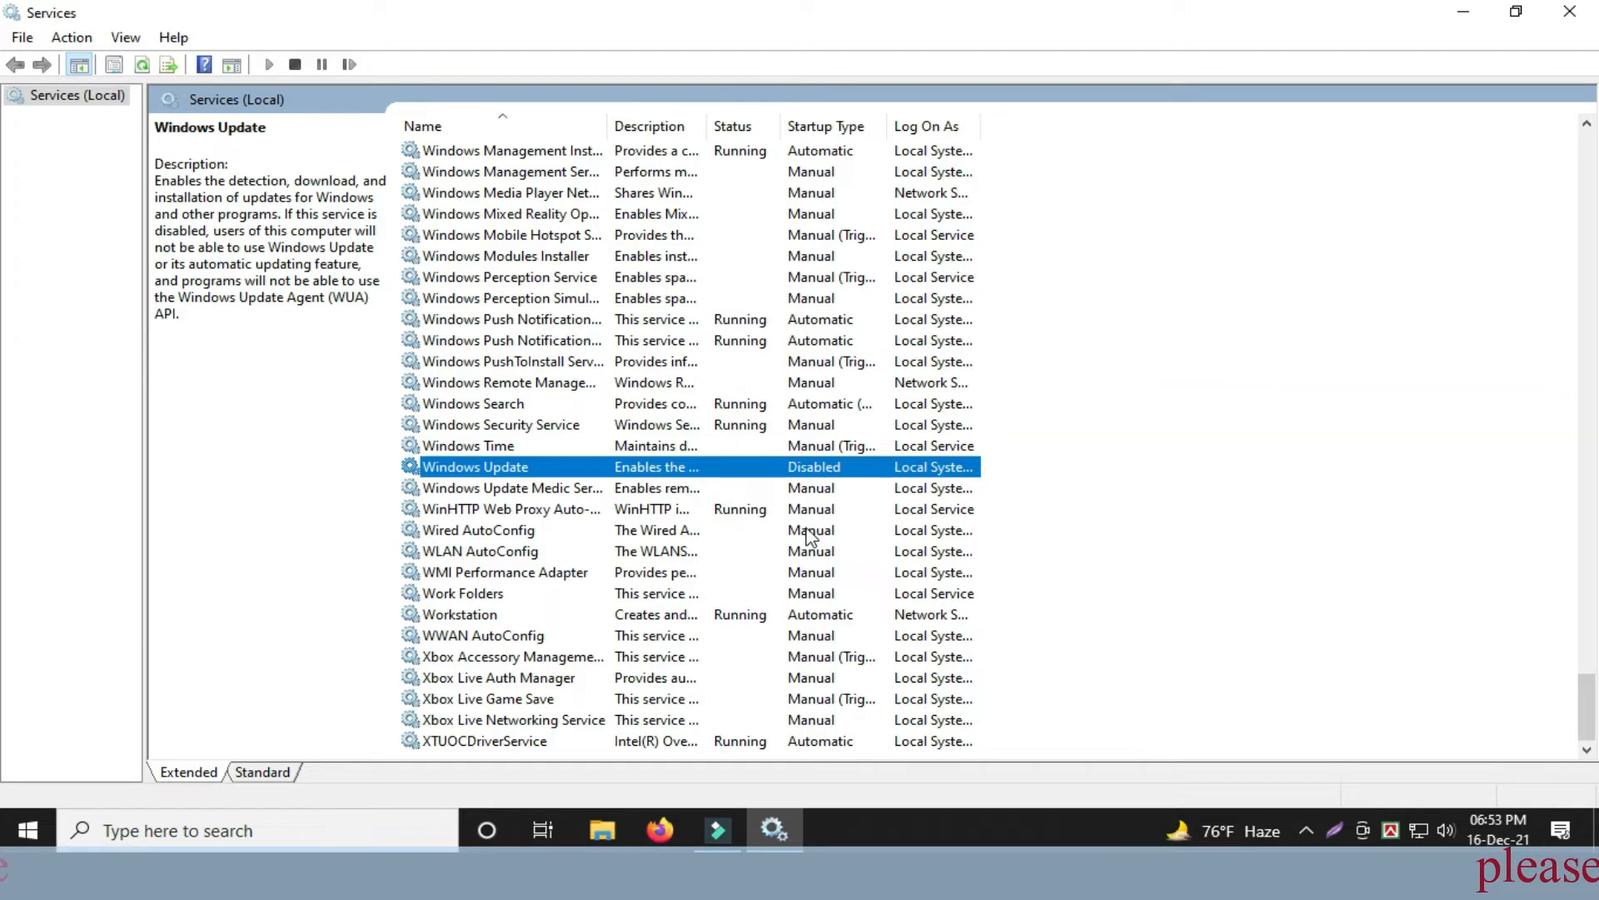
# - Find the Background Intelligent Transfer Service in the services list and open its properties
pyautogui.scroll(15, 808, 537)
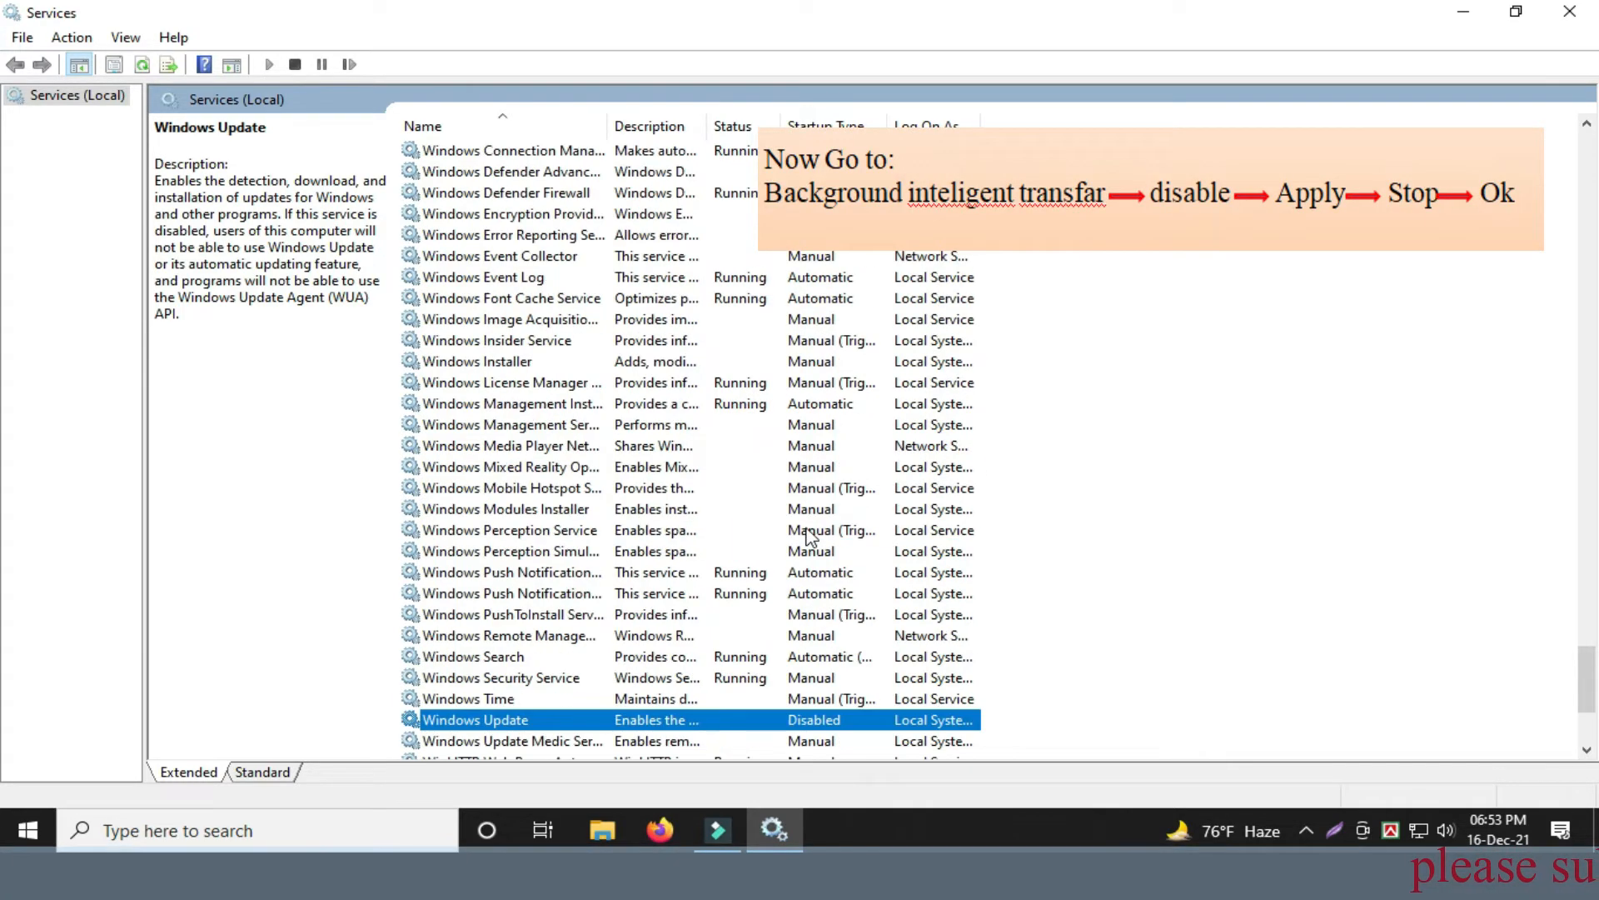
pyautogui.scroll(20, 808, 538)
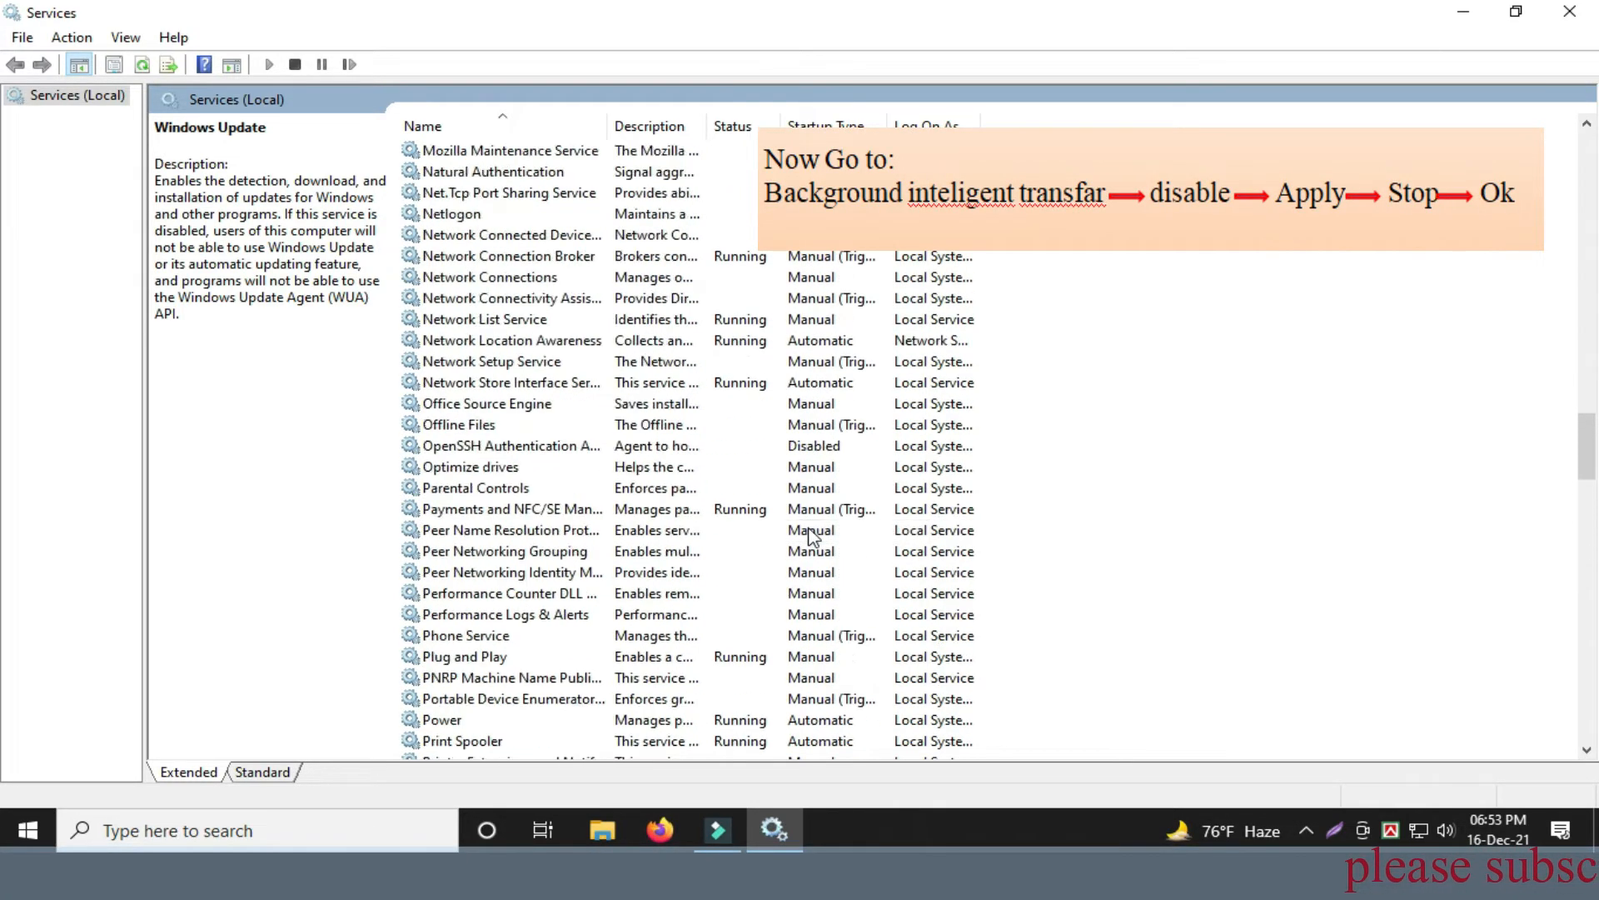
pyautogui.scroll(20, 811, 531)
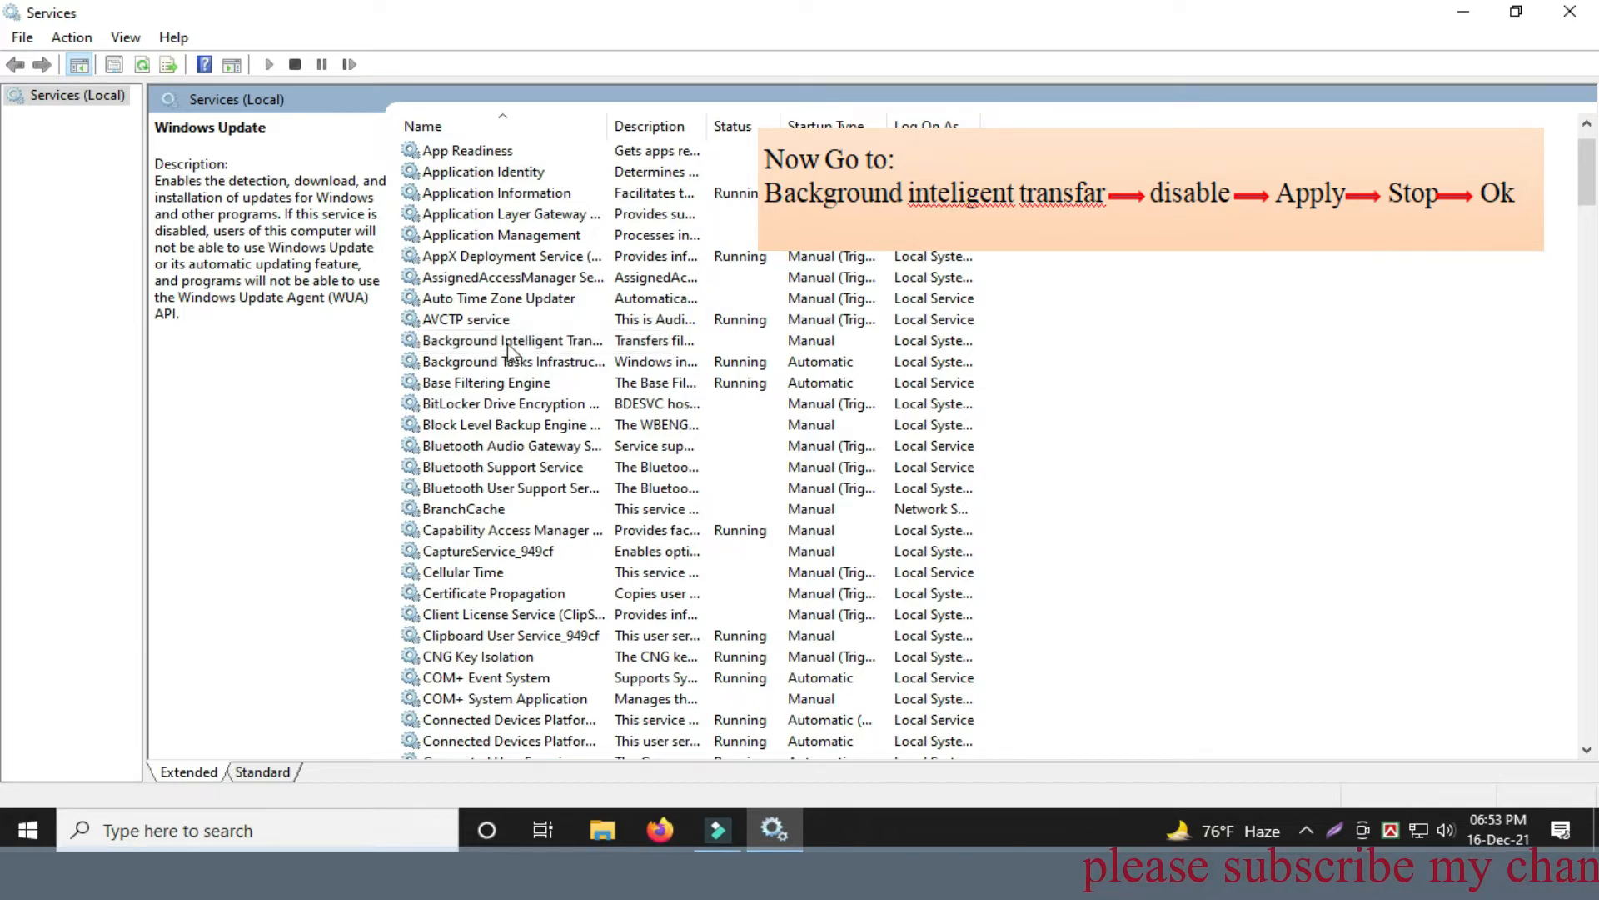
pyautogui.doubleClick(519, 349)
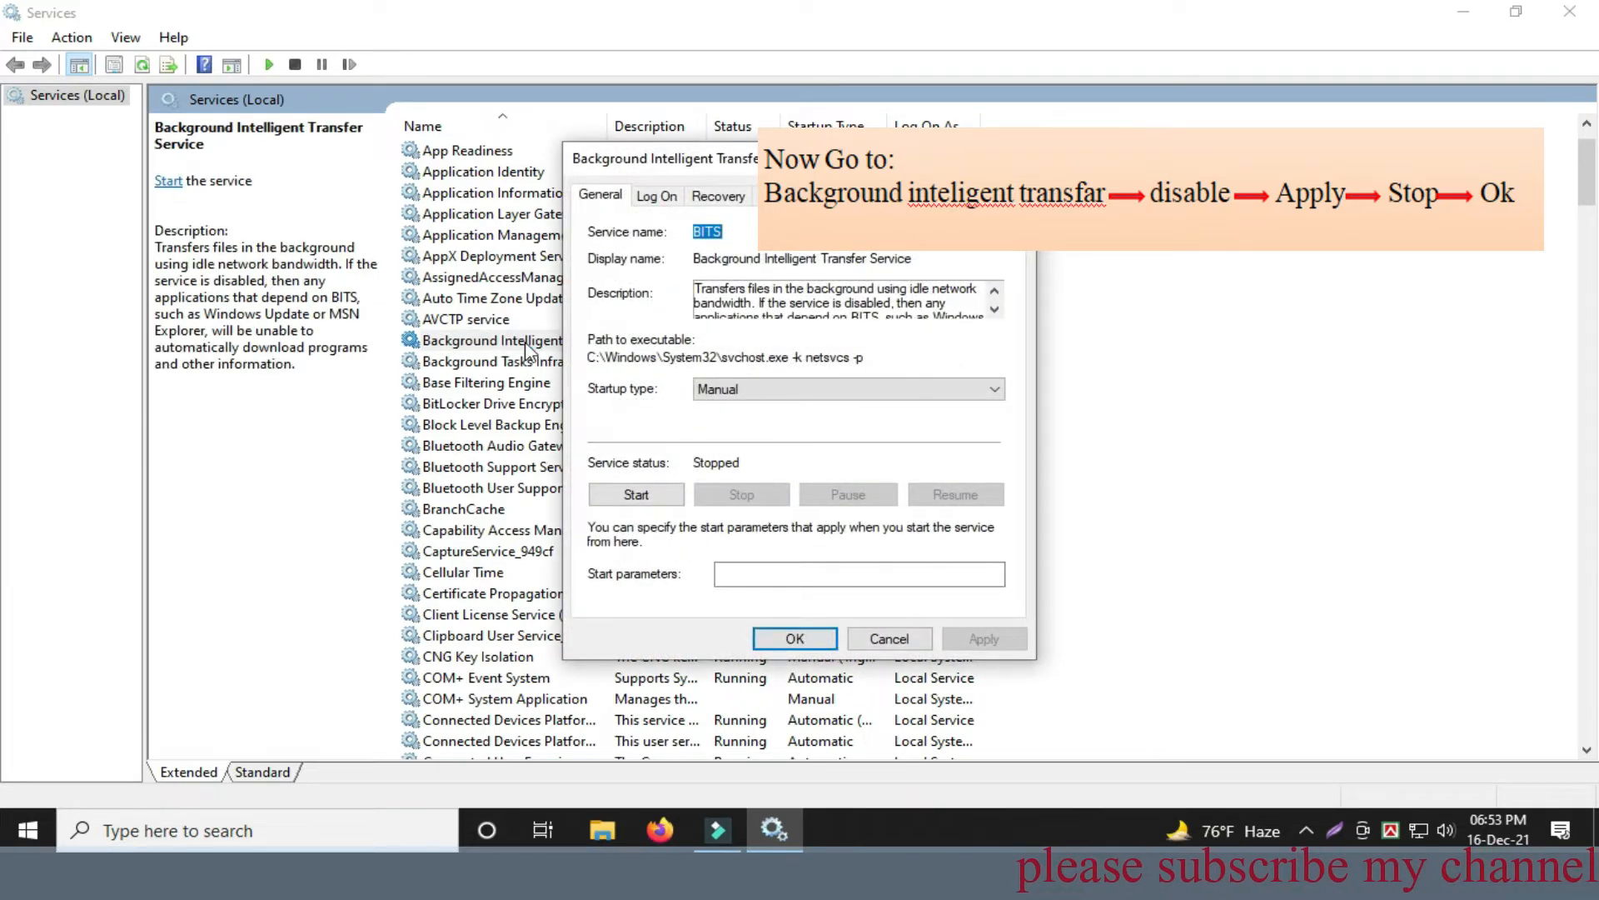
pyautogui.click(1016, 158)
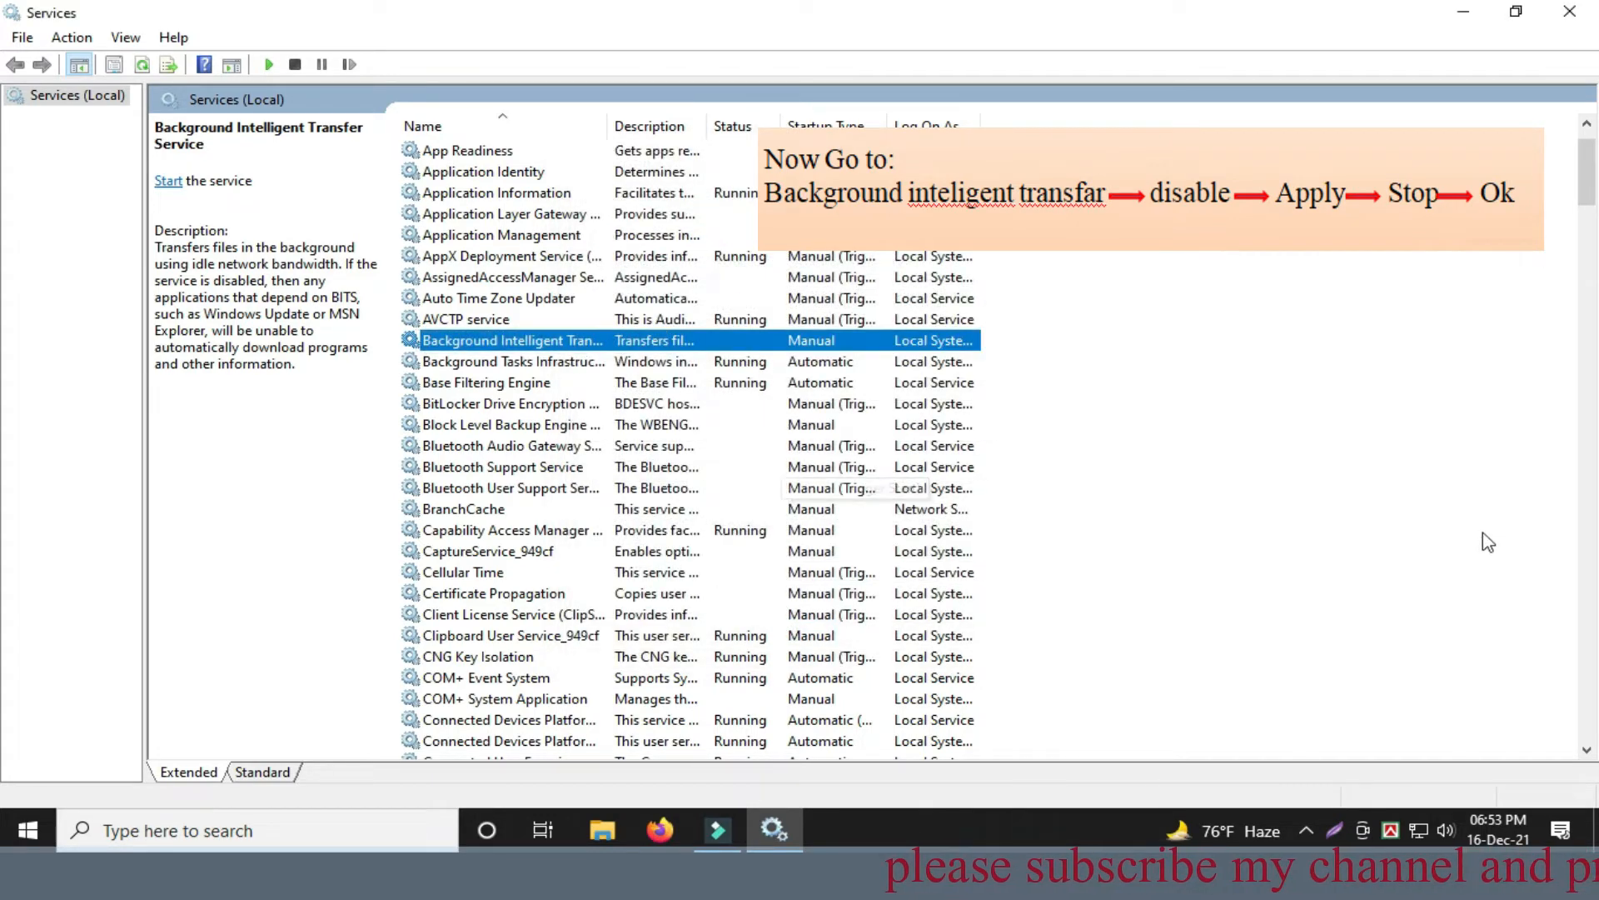
pyautogui.doubleClick(587, 349)
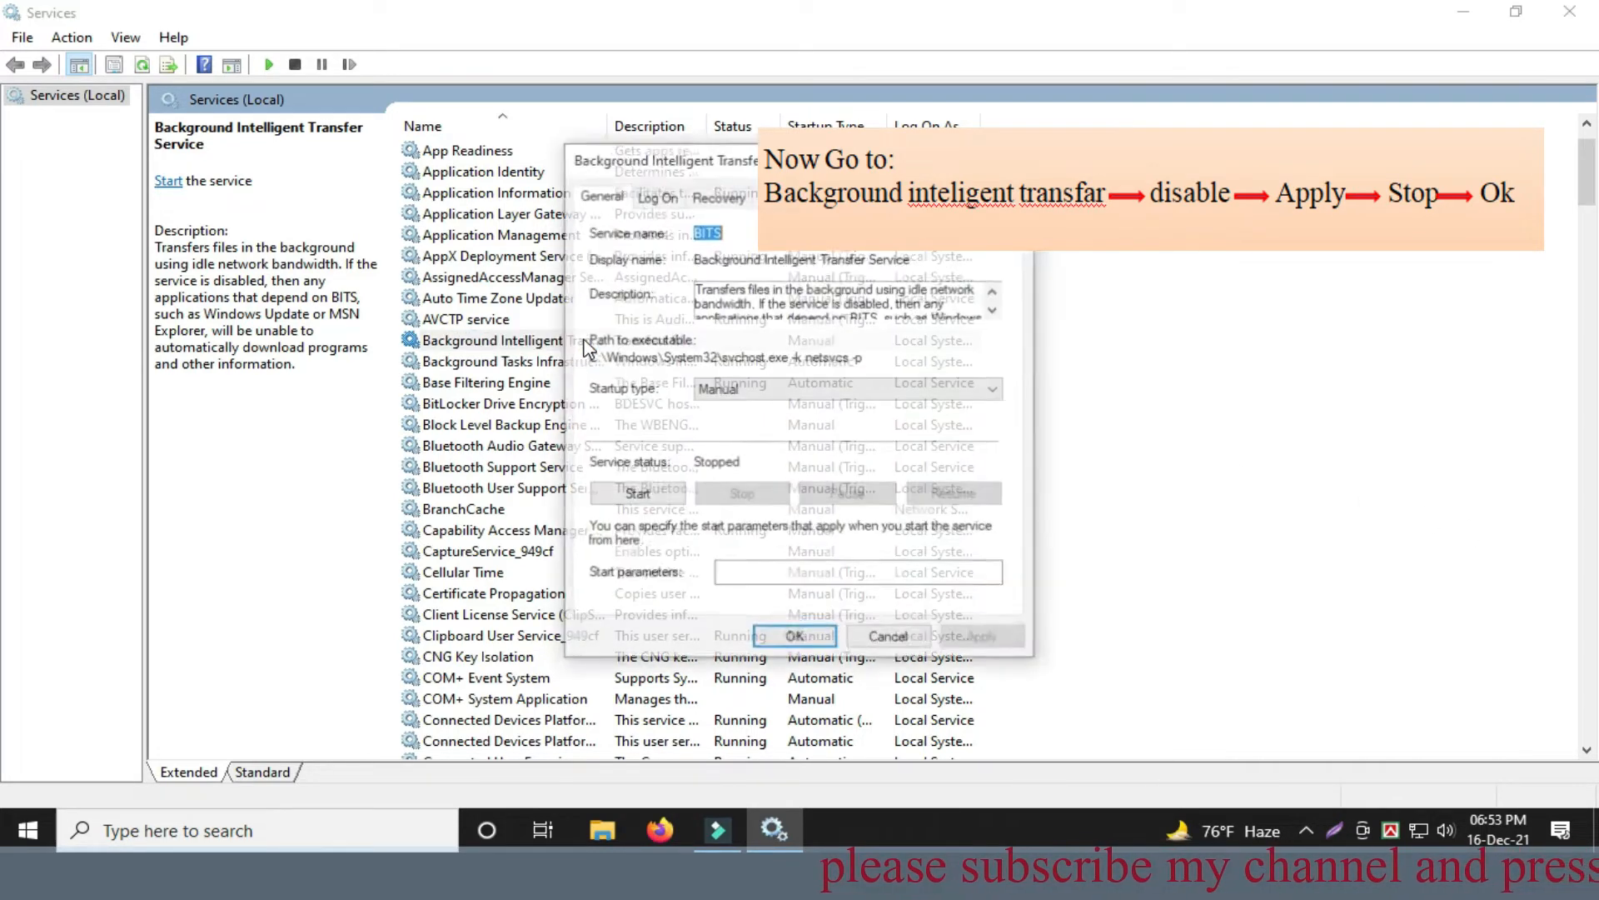
# - Set the Background Intelligent Transfer Service's startup type to Disabled, apply it and close its properties
pyautogui.click(758, 392)
pyautogui.click(747, 454)
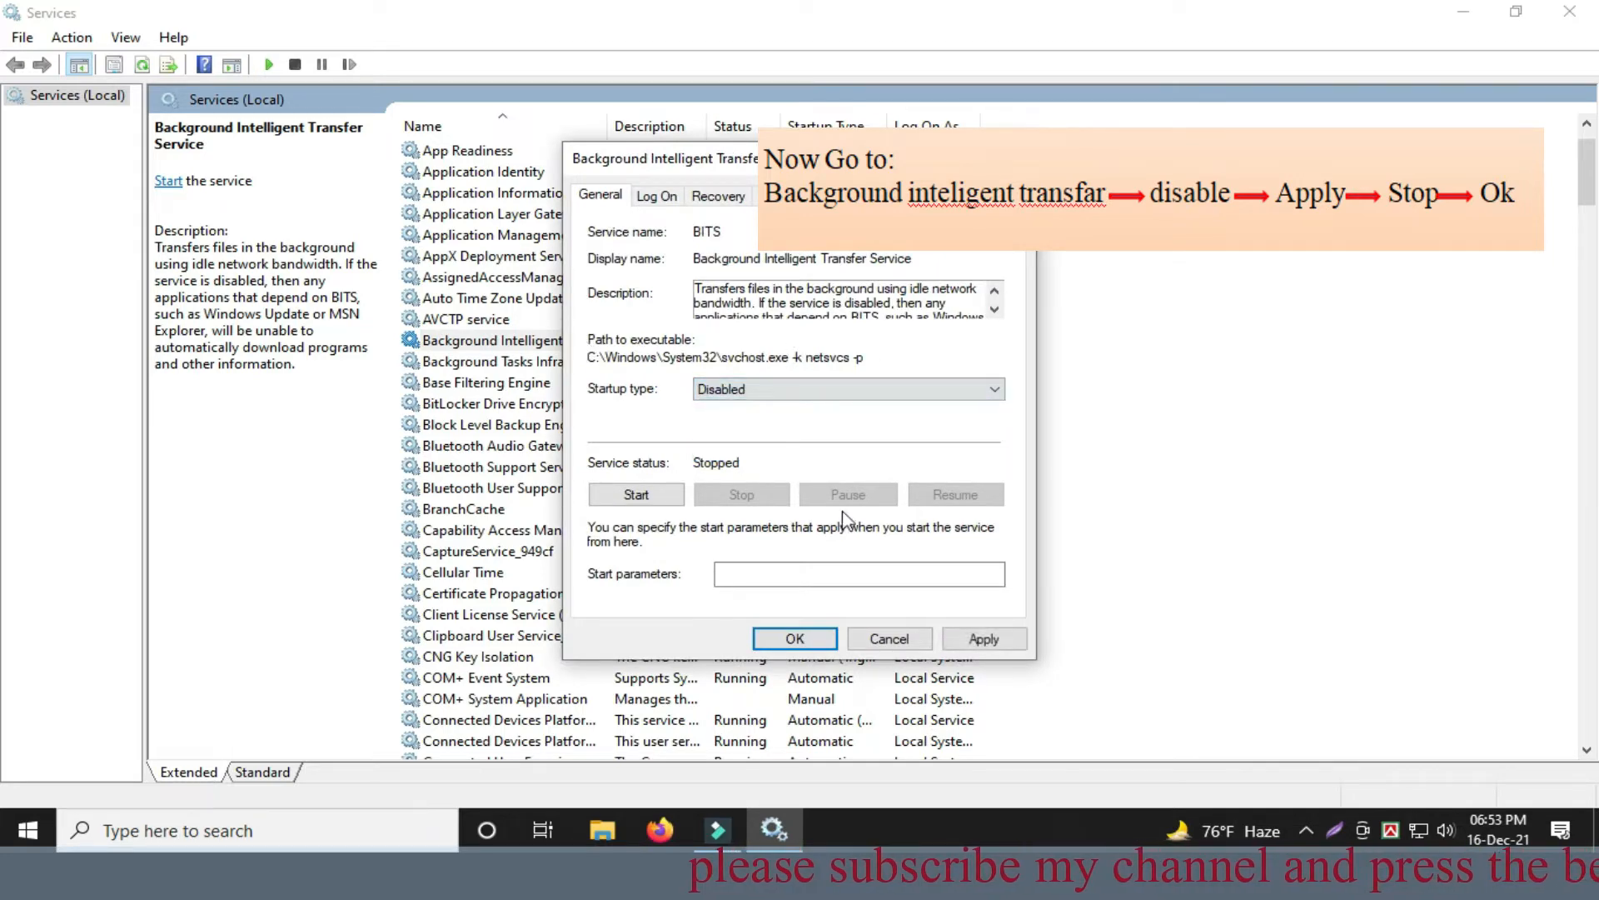
pyautogui.click(983, 639)
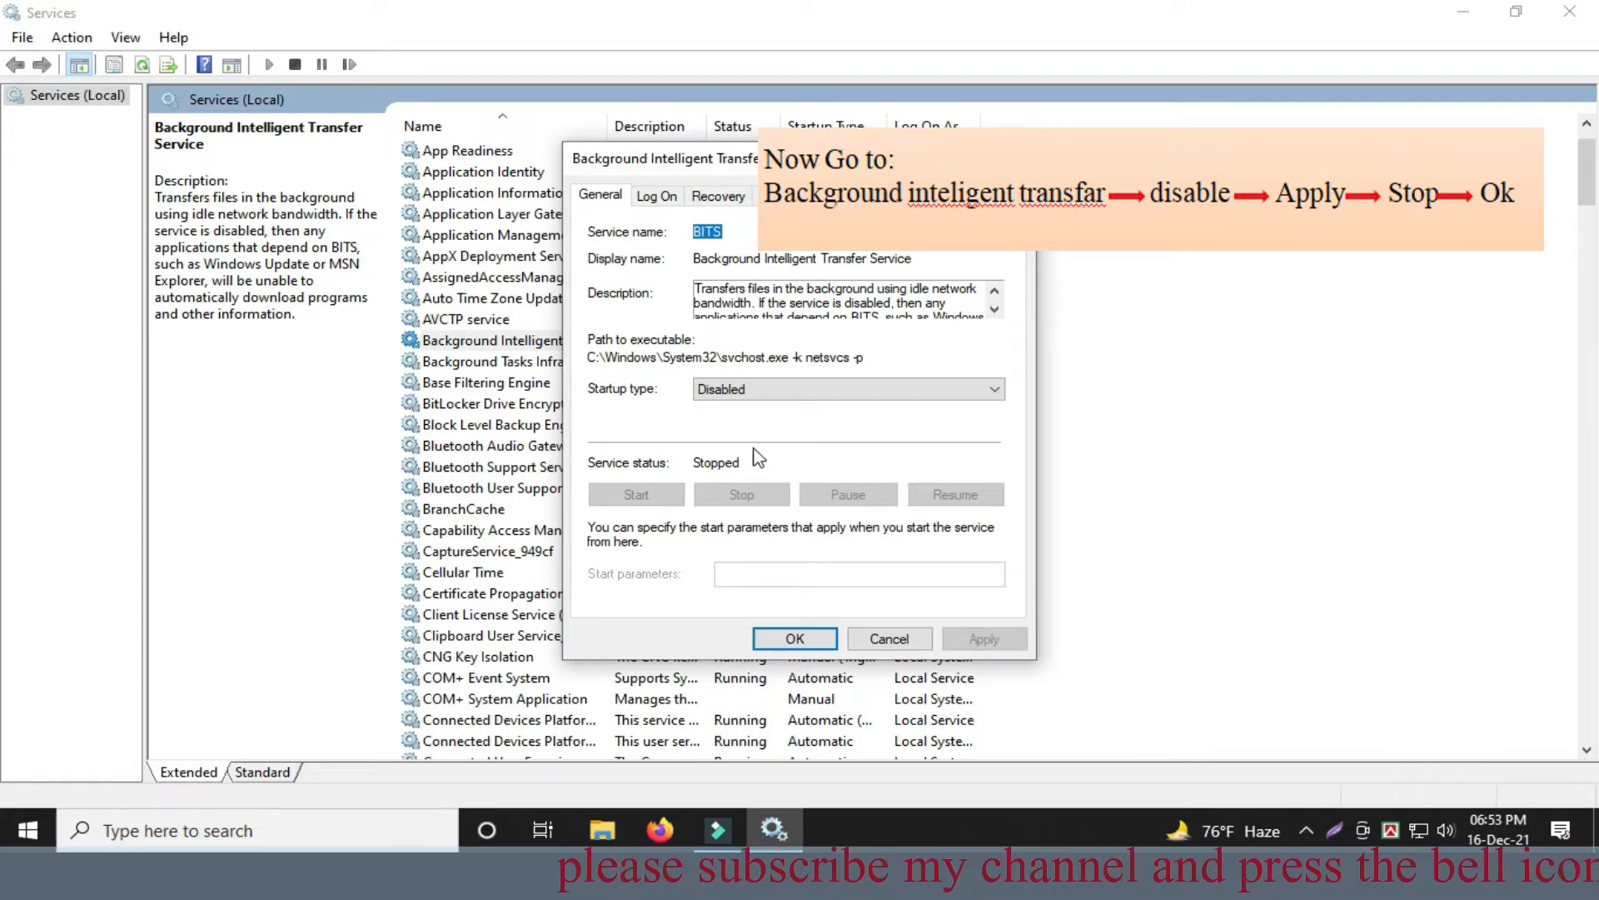
pyautogui.click(796, 639)
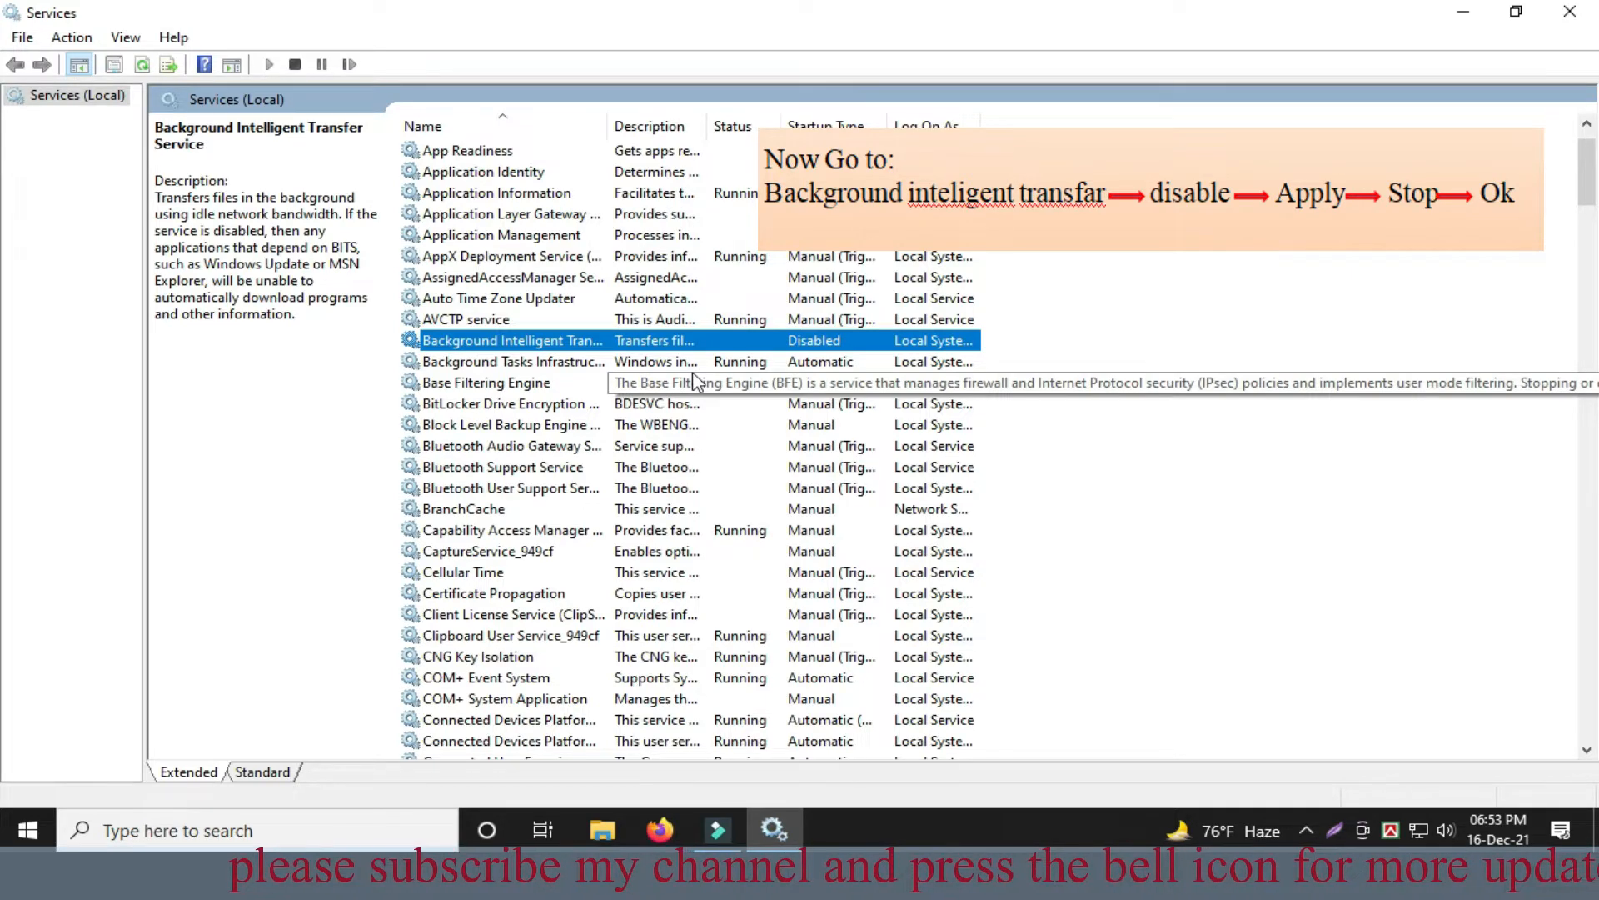
# - Open the recovery settings in the Windows Update service's properties
pyautogui.scroll(-16, 696, 381)
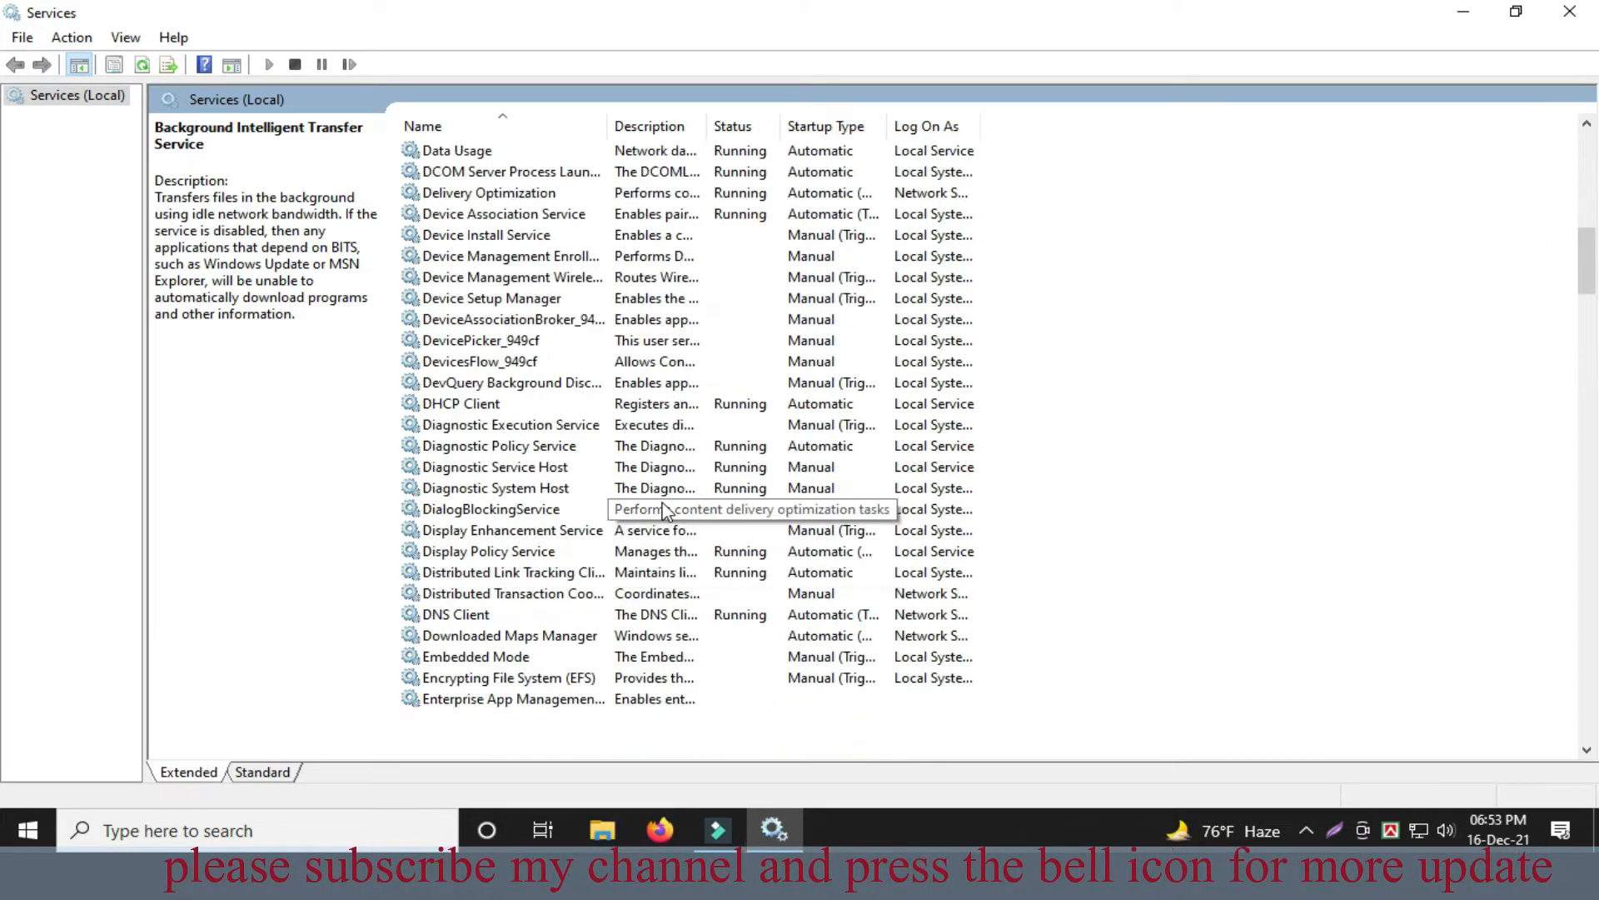
pyautogui.scroll(-20, 665, 510)
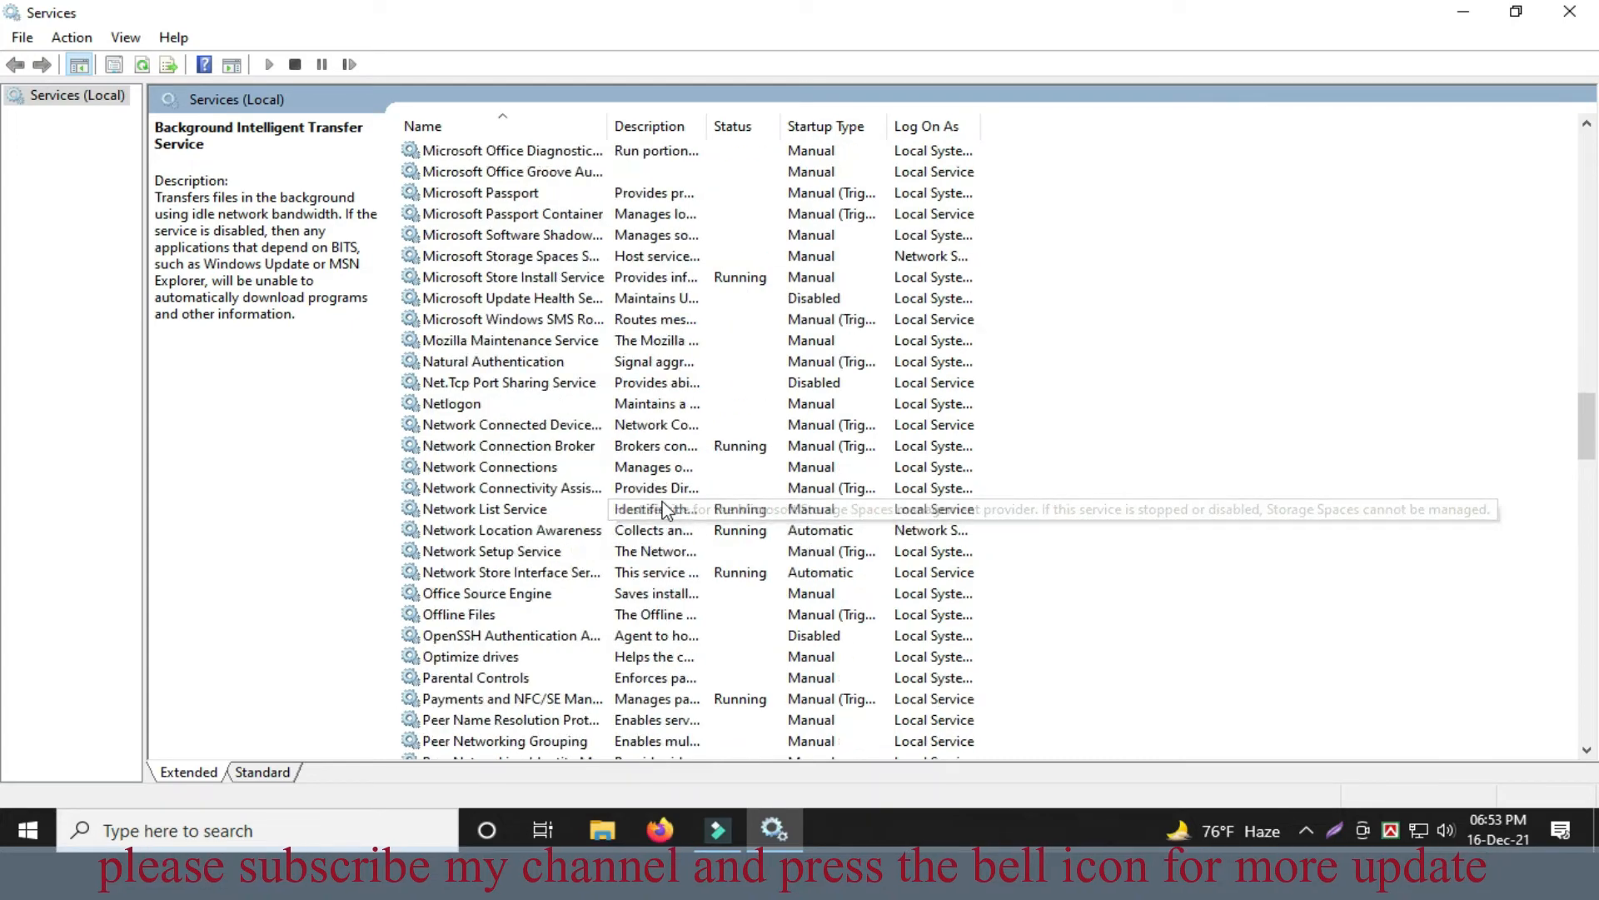
pyautogui.scroll(-20, 665, 510)
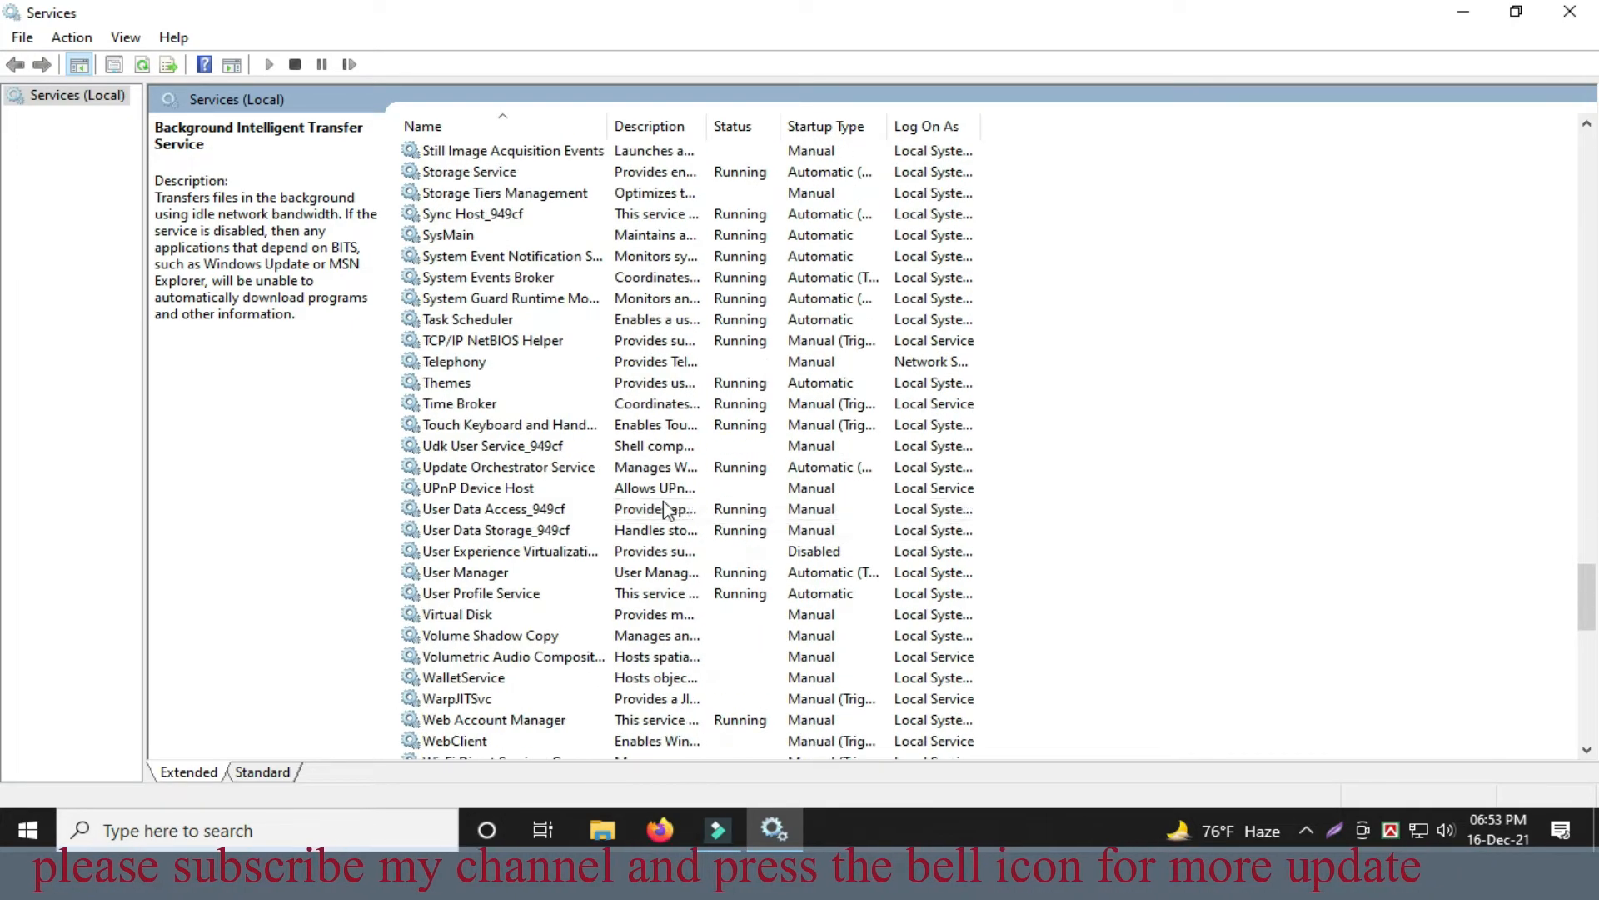
pyautogui.scroll(-10, 664, 510)
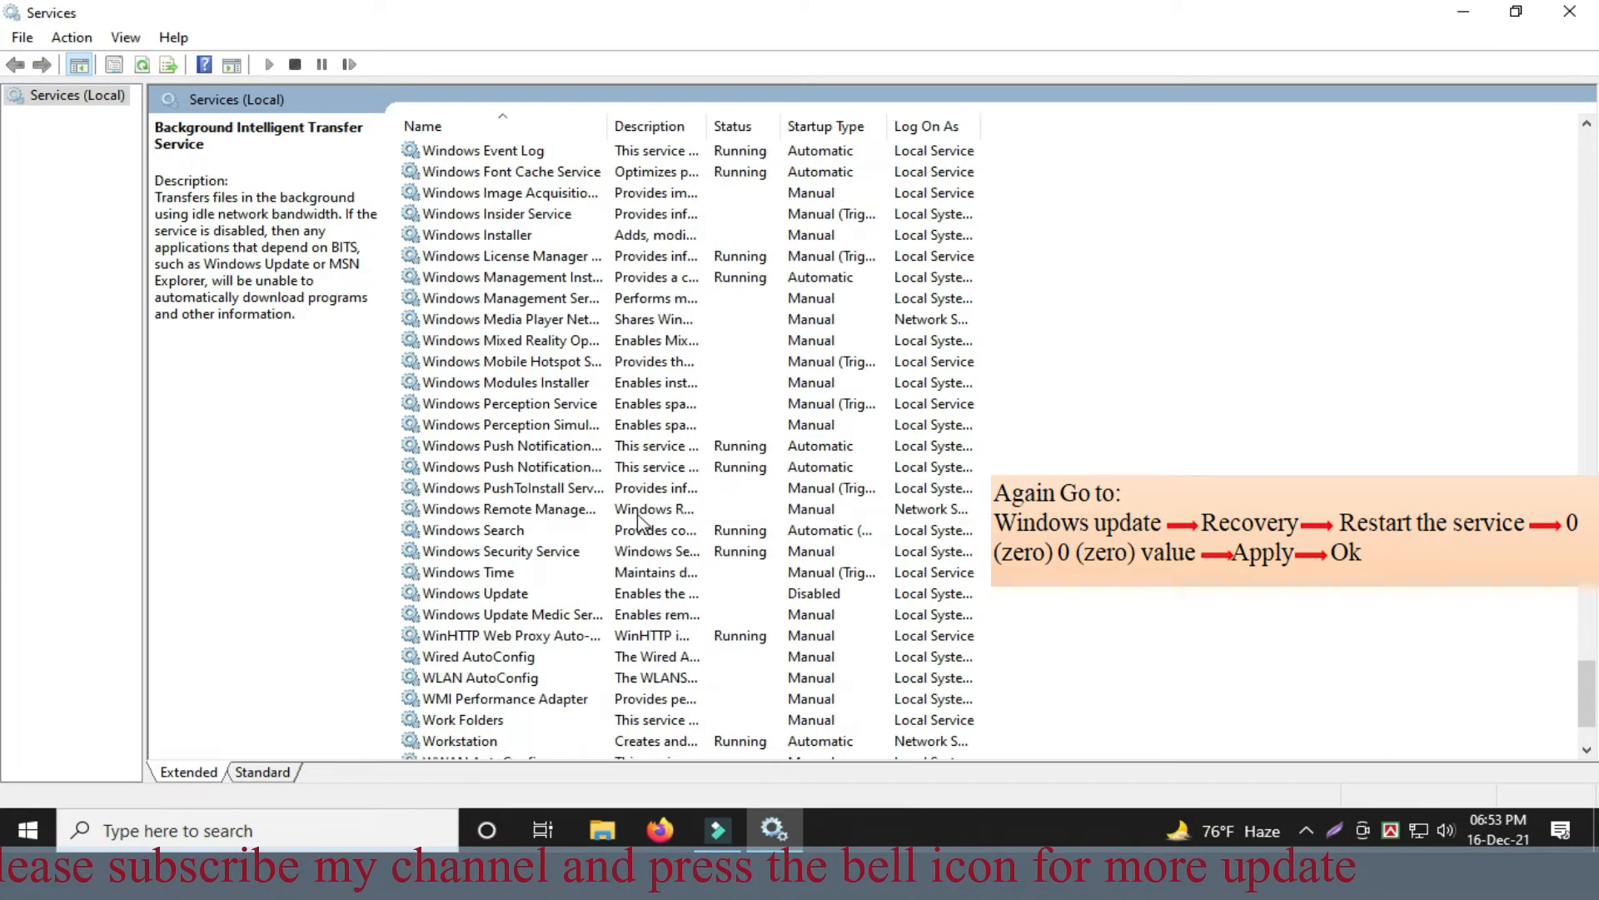
pyautogui.doubleClick(499, 593)
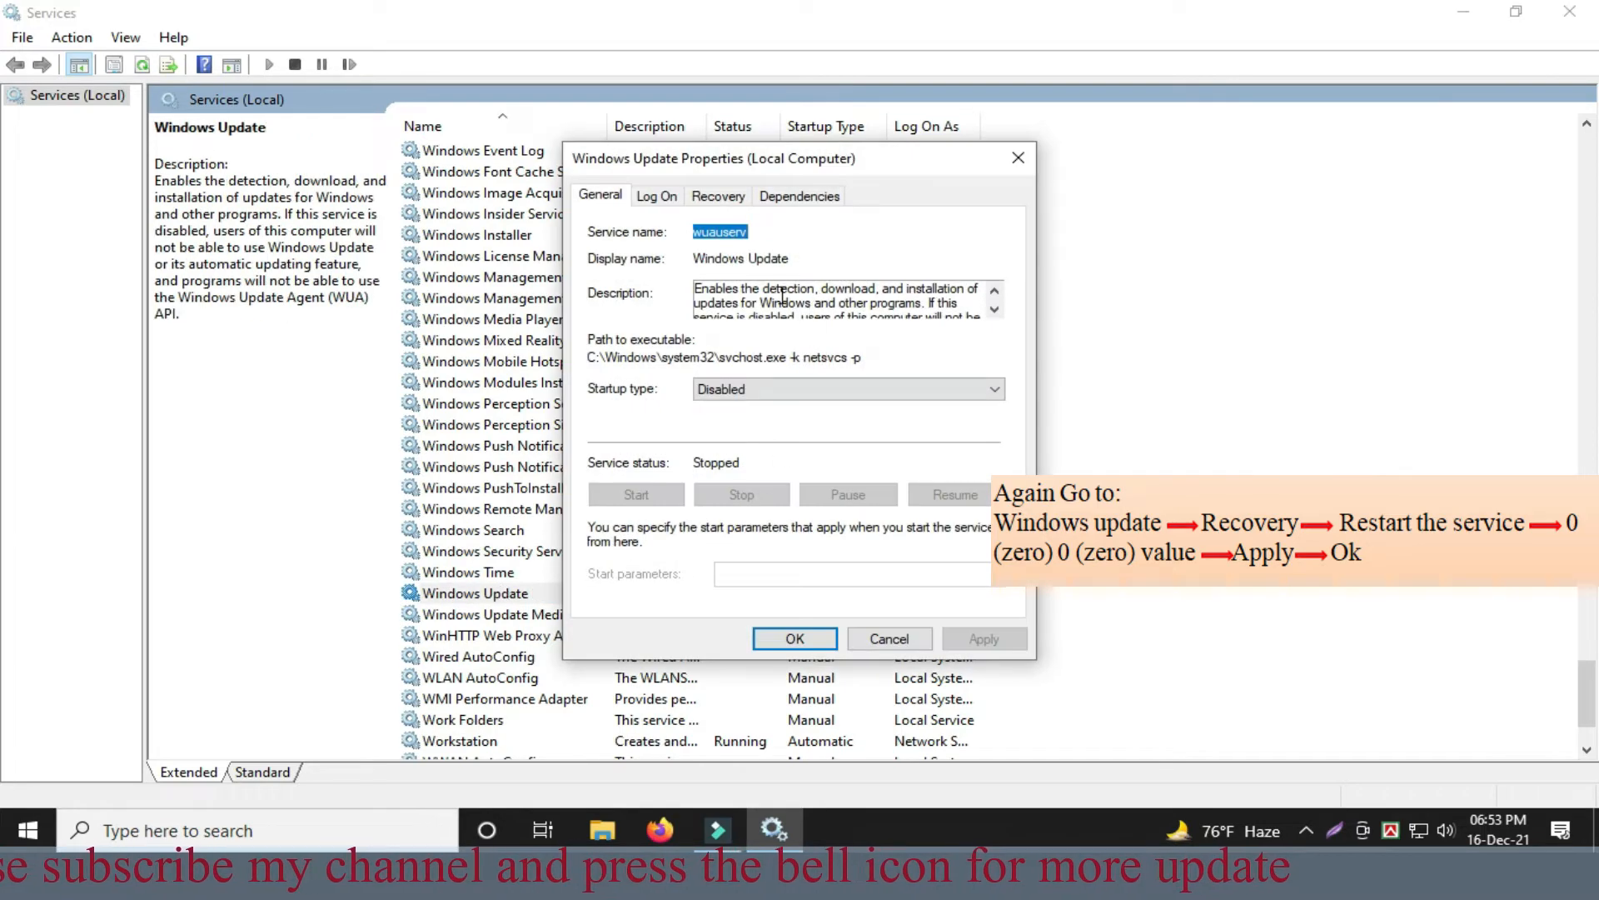
pyautogui.click(718, 197)
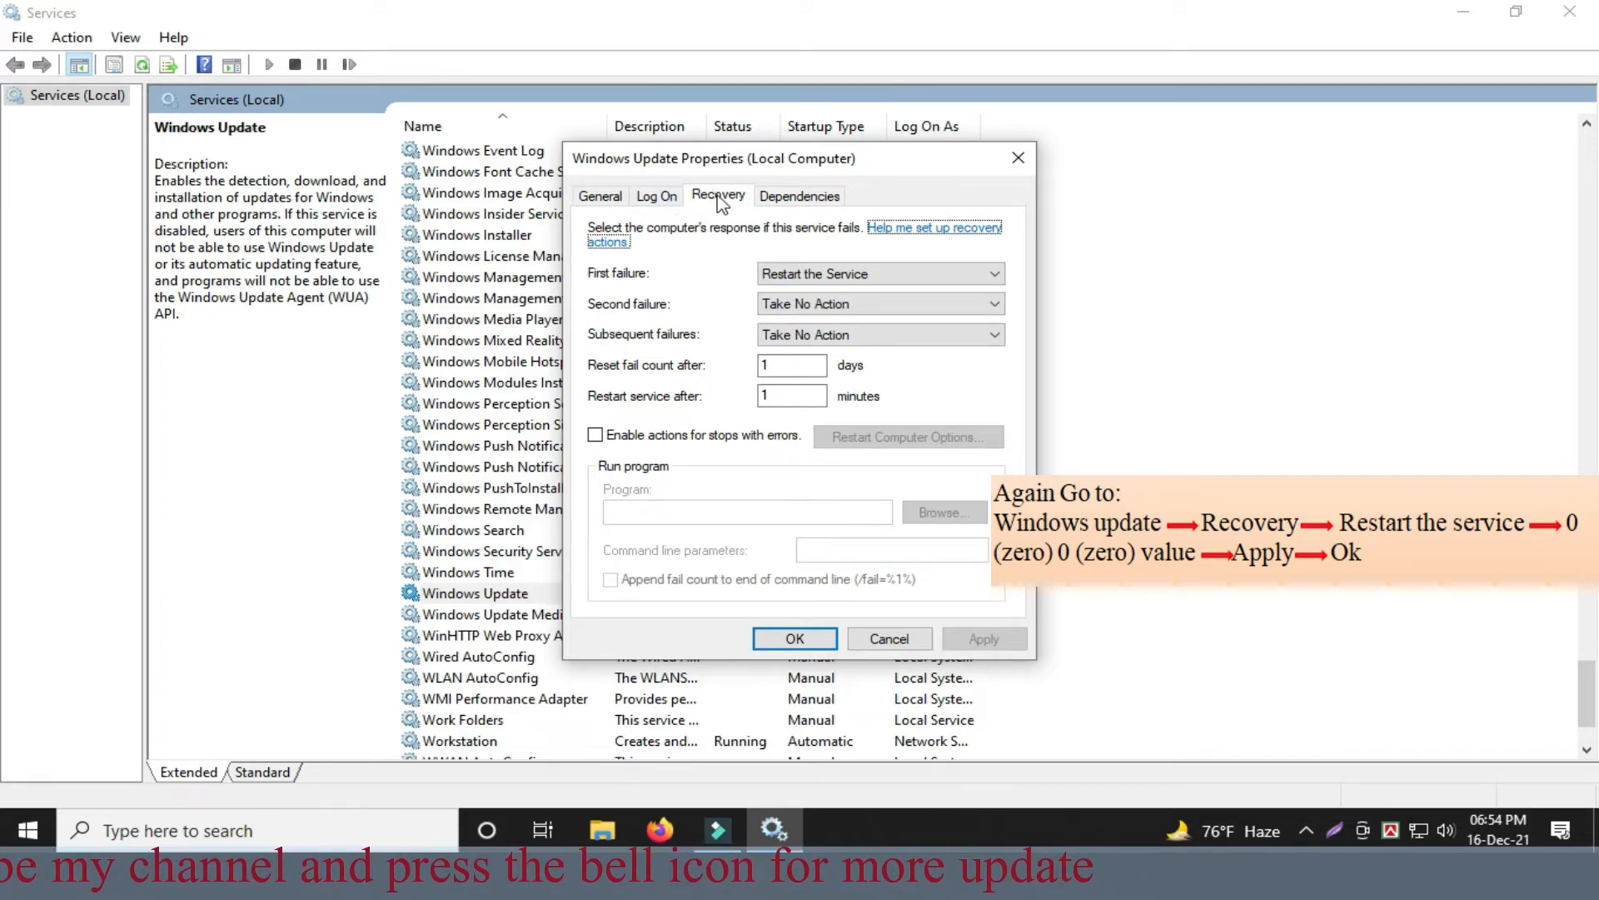
# - Set the Windows Update service's first-failure response to Restart the Service
pyautogui.click(916, 280)
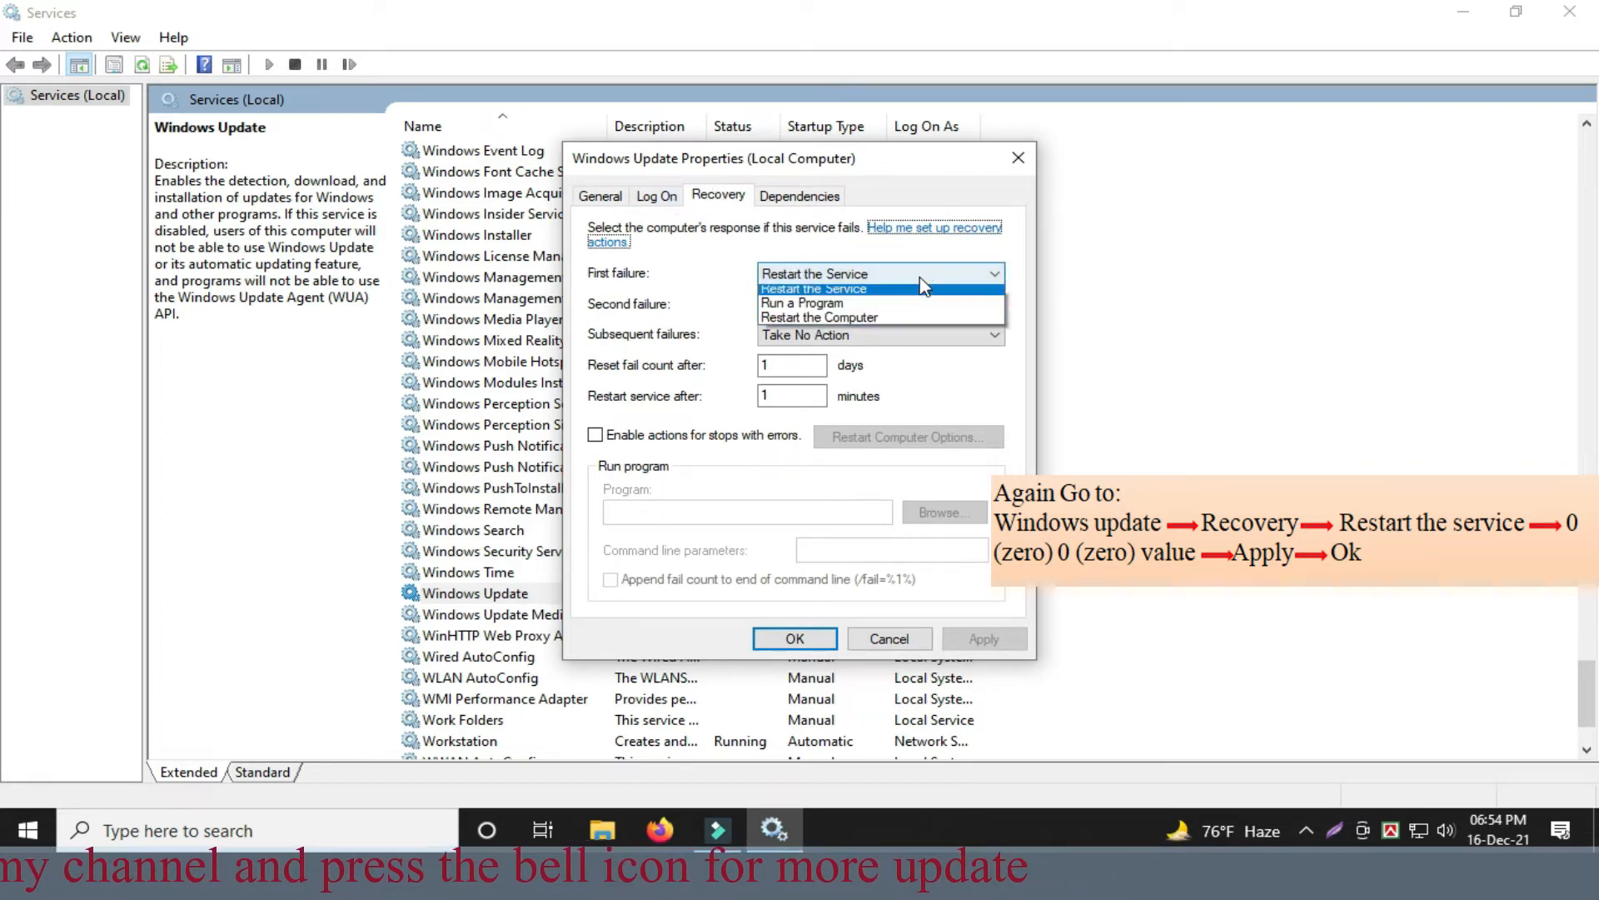
pyautogui.click(904, 289)
pyautogui.click(902, 277)
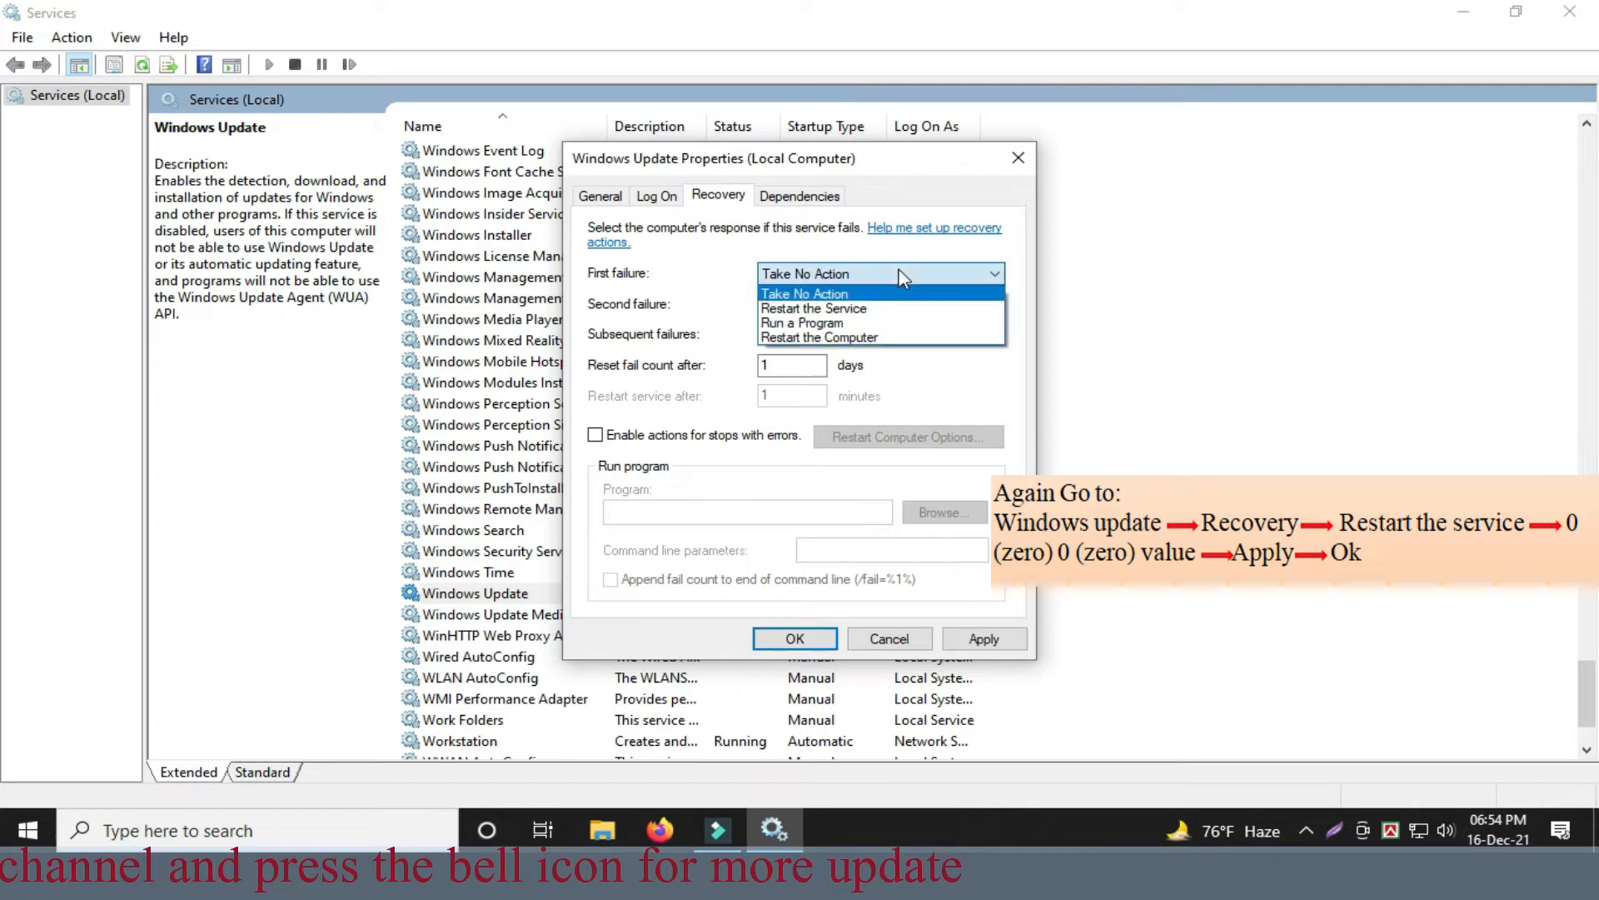
pyautogui.click(835, 310)
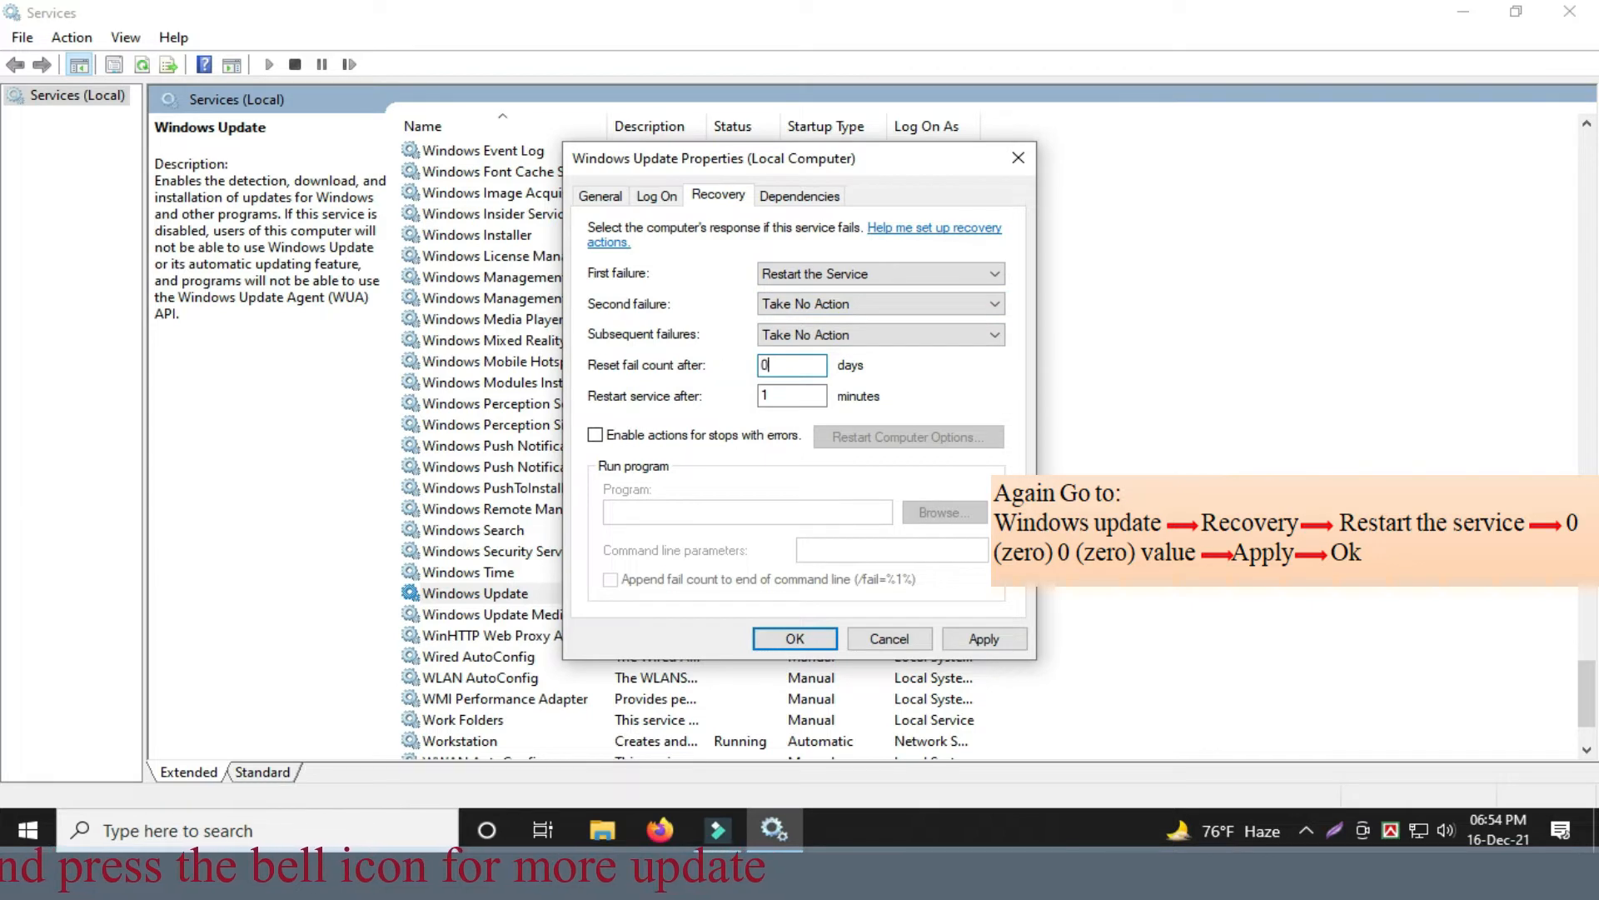
# - Set the Windows Update service to restart after 0 minutes, apply the recovery settings and close its properties
pyautogui.doubleClick(764, 392)
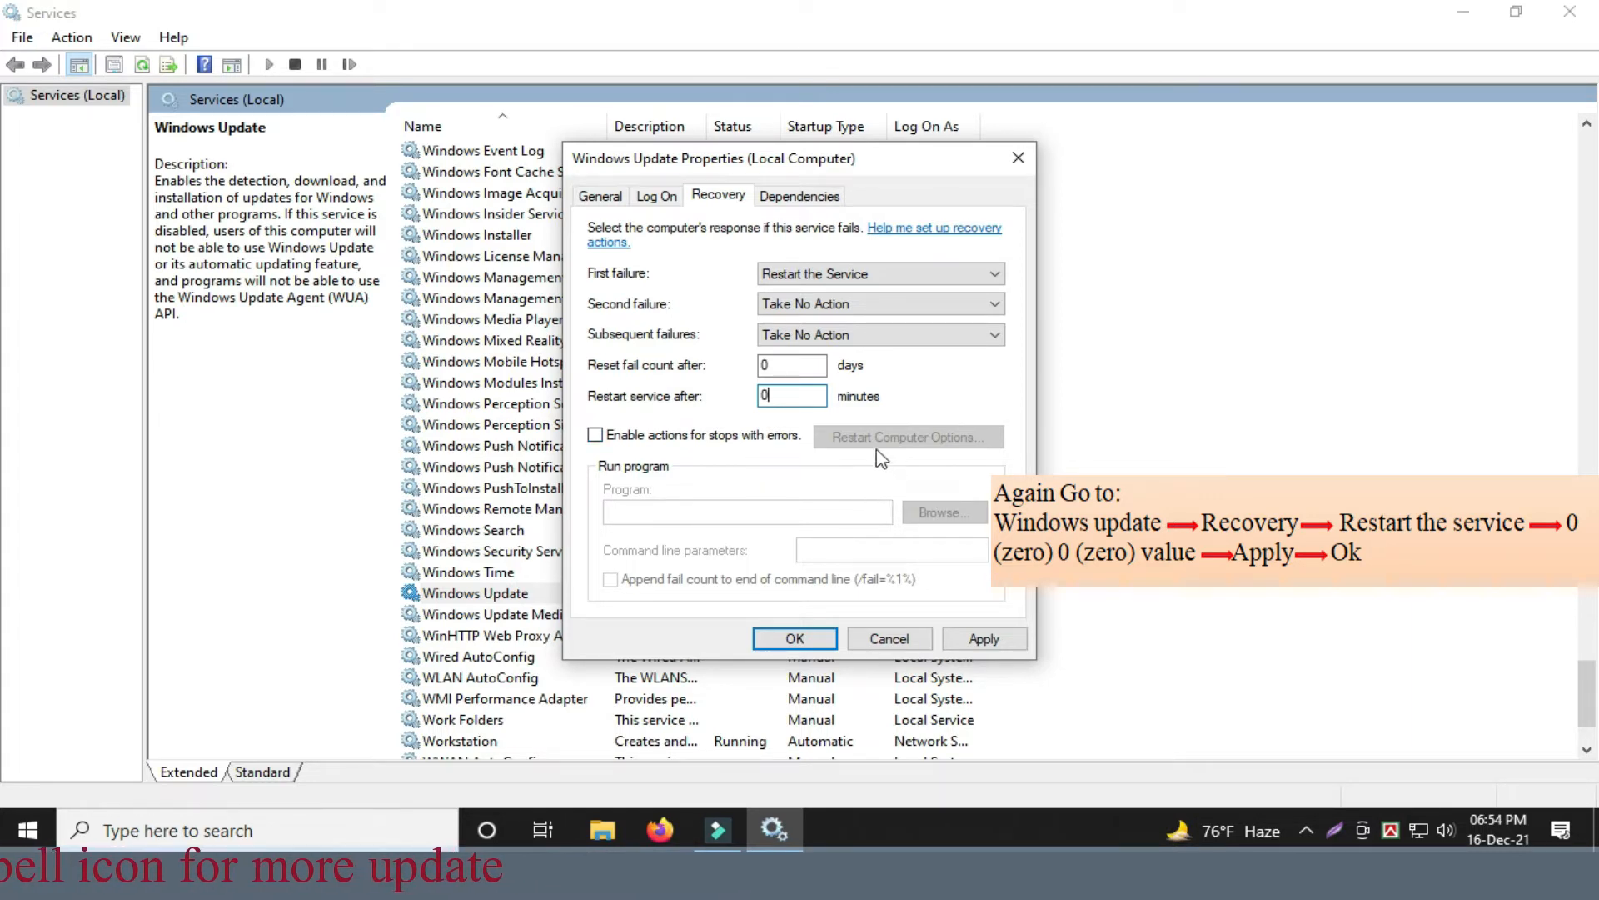
pyautogui.click(980, 641)
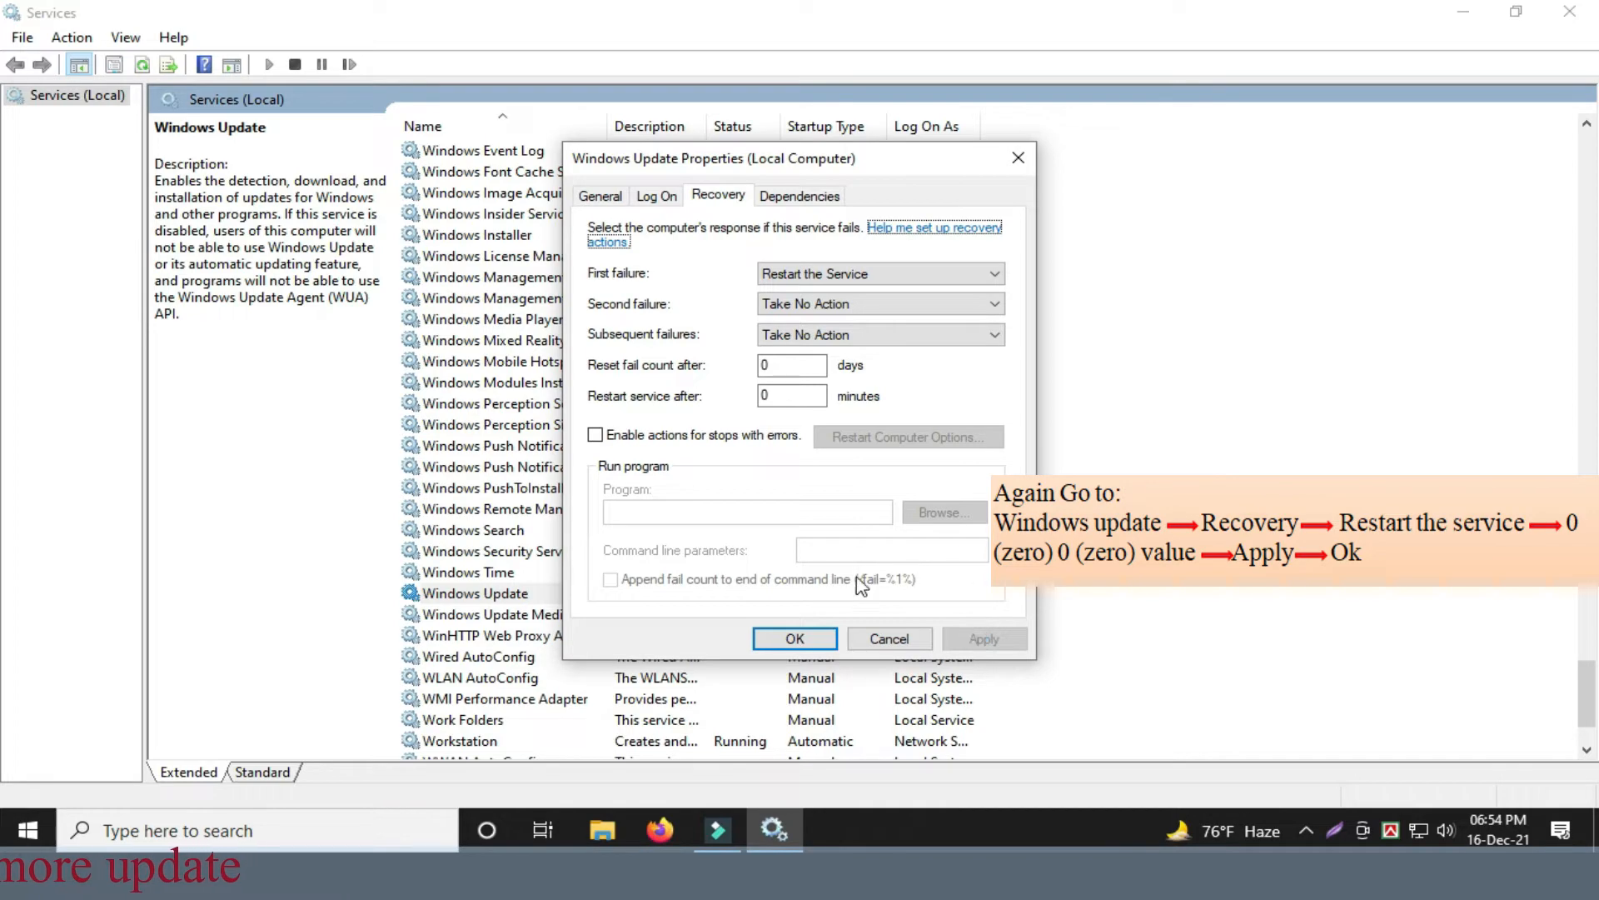
pyautogui.click(796, 638)
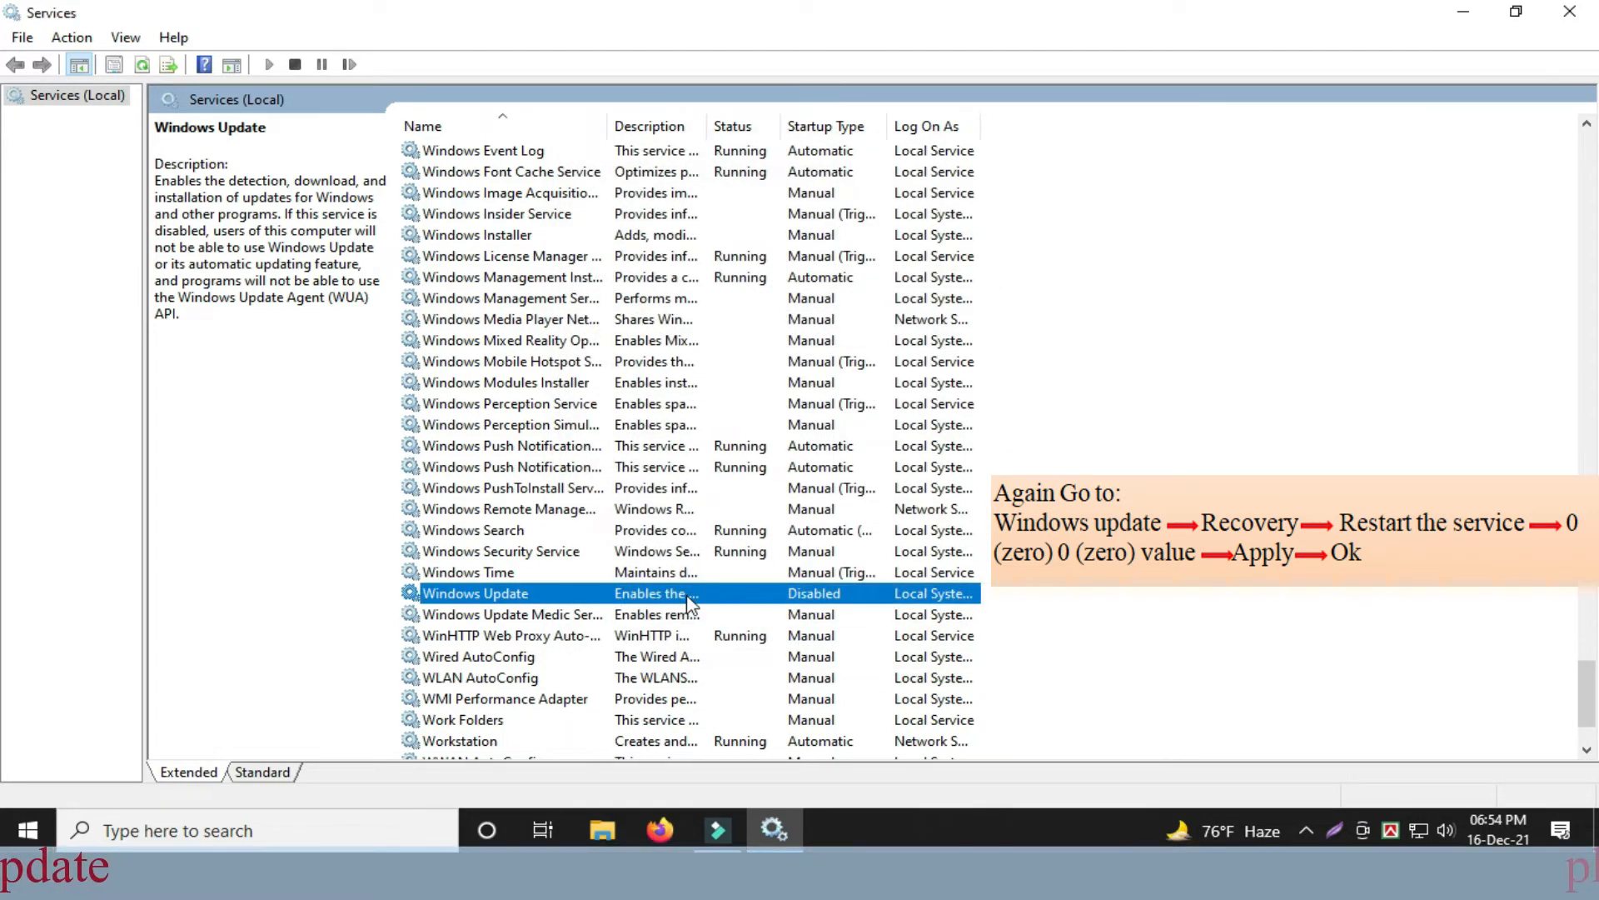
# - Reopen the Windows Update service's properties to check its recovery settings, and close both the properties and the Services window
pyautogui.doubleClick(688, 593)
pyautogui.click(734, 205)
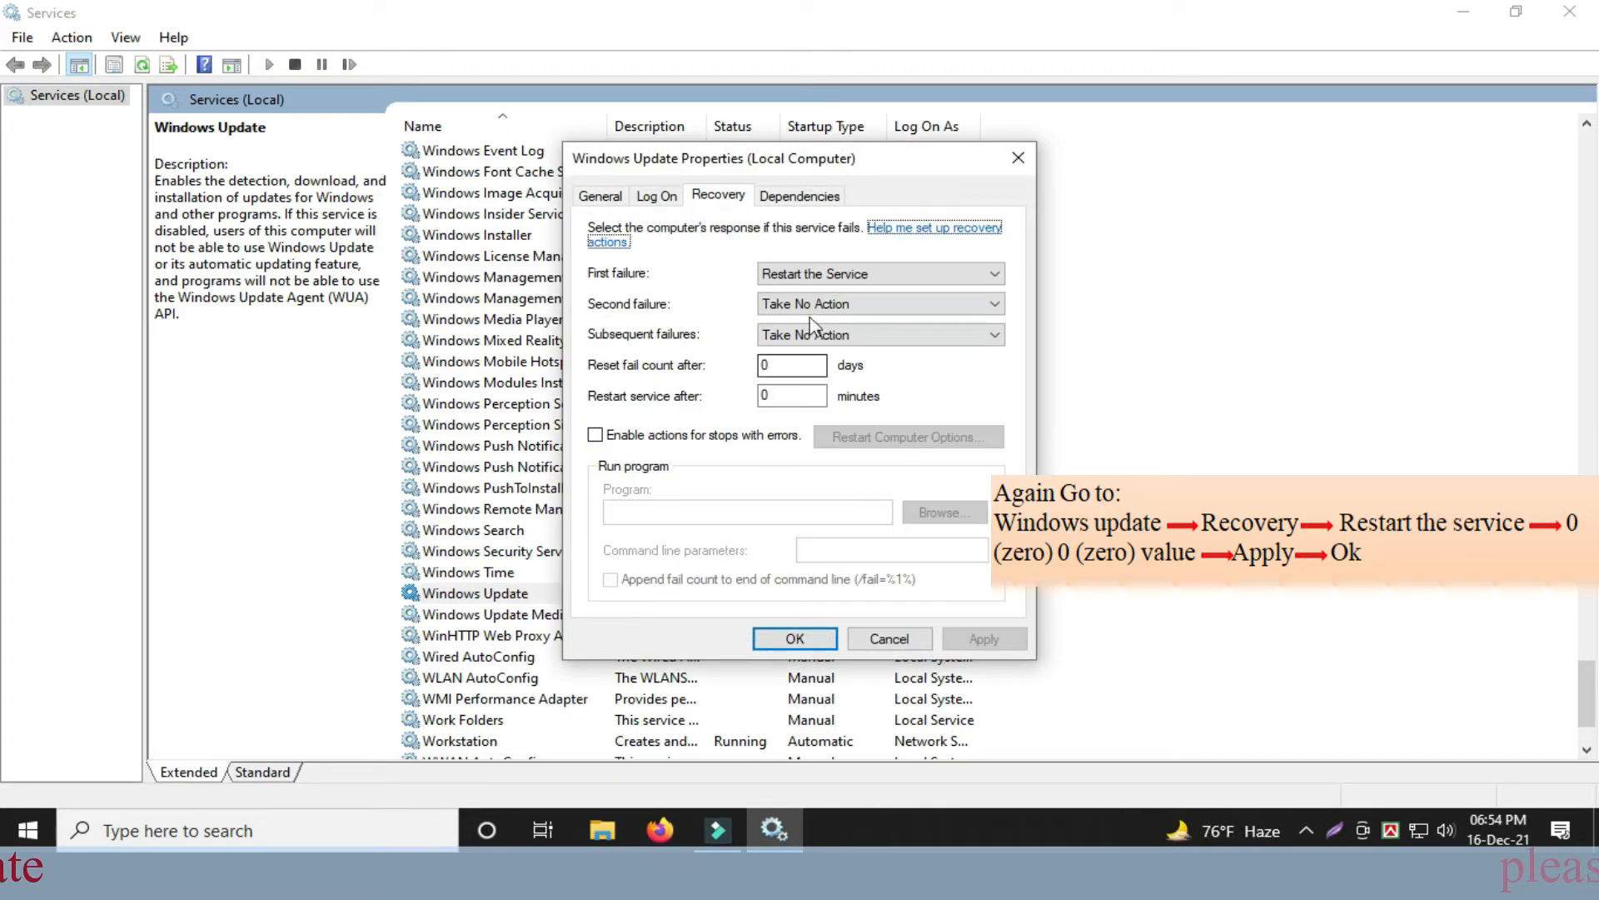
pyautogui.click(1018, 159)
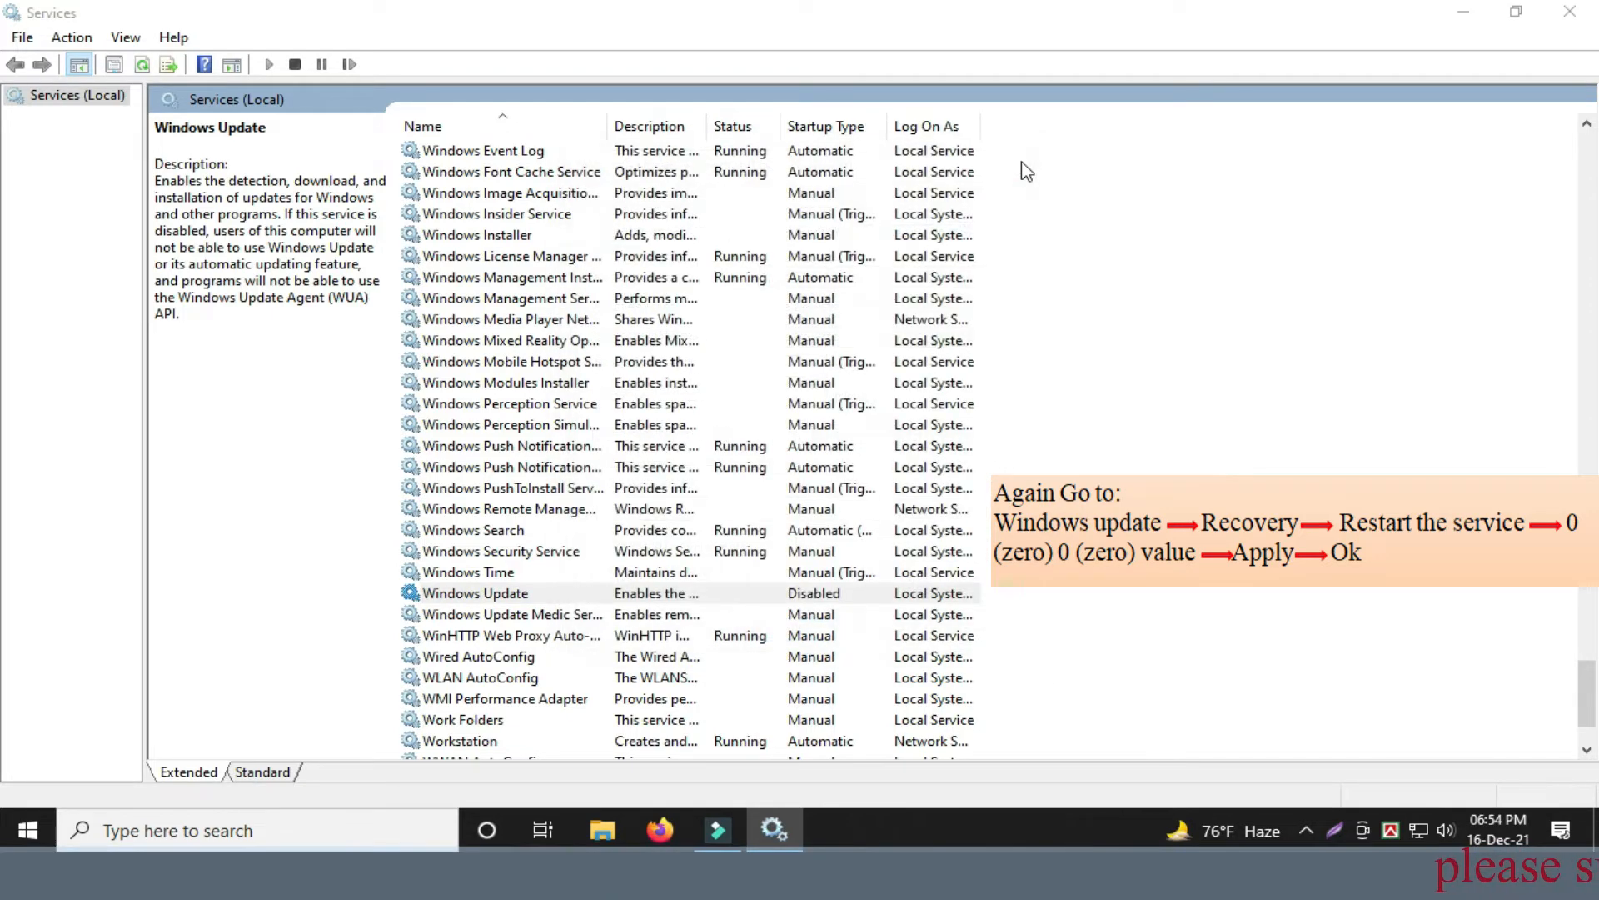
pyautogui.click(1583, 11)
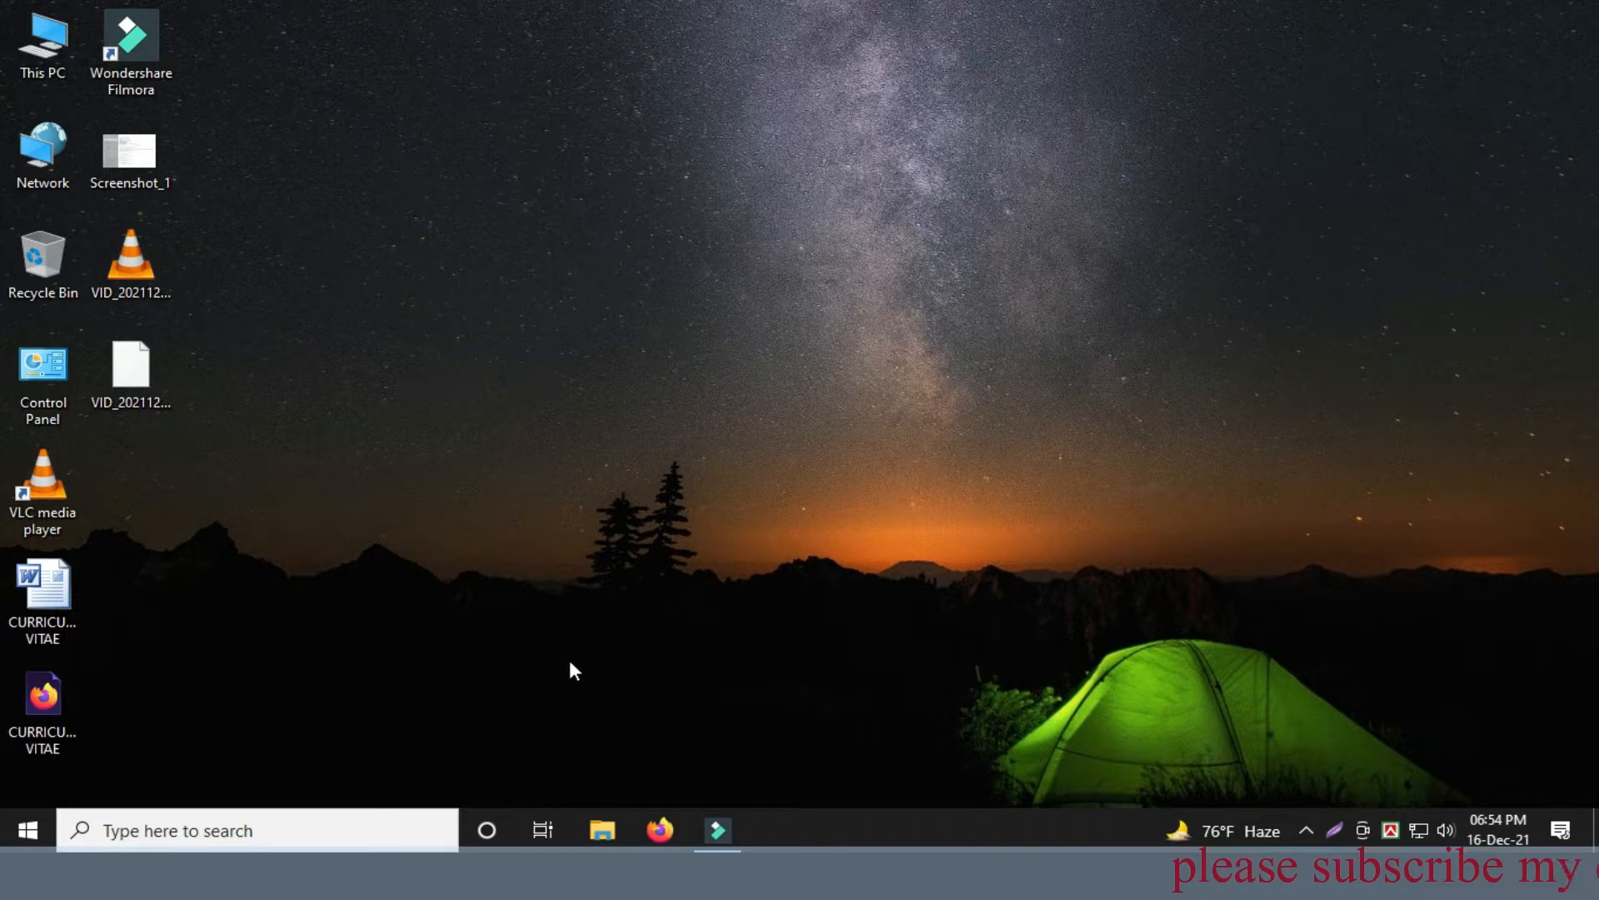
# - Turn on Set as metered connection in the Ethernet network's properties and close Settings
pyautogui.rightClick(1421, 831)
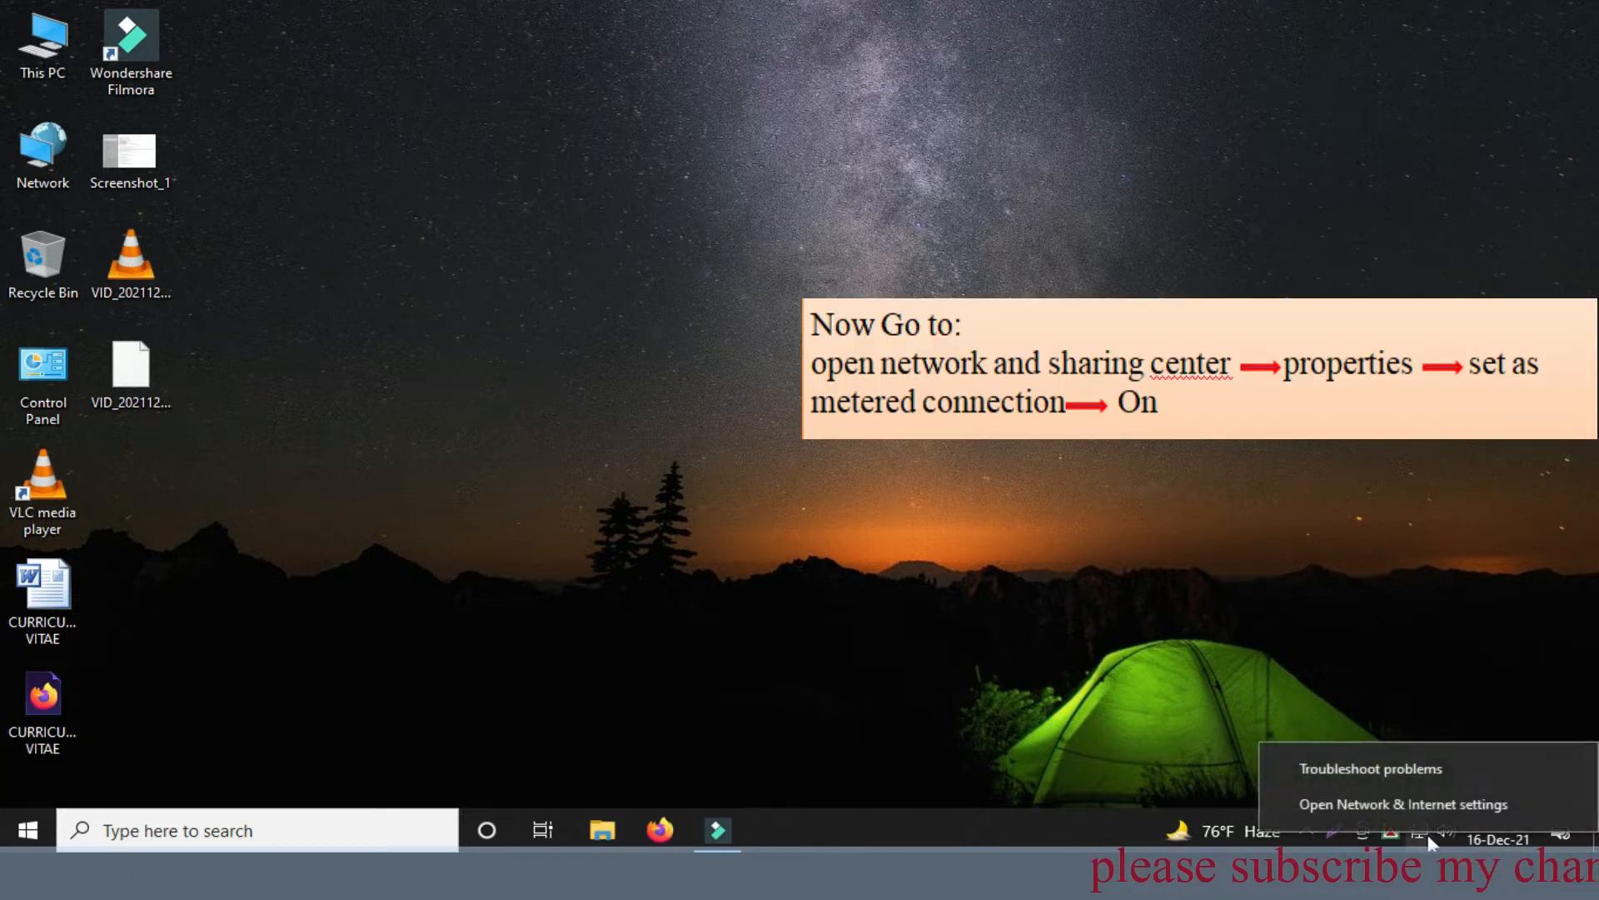
pyautogui.click(1397, 802)
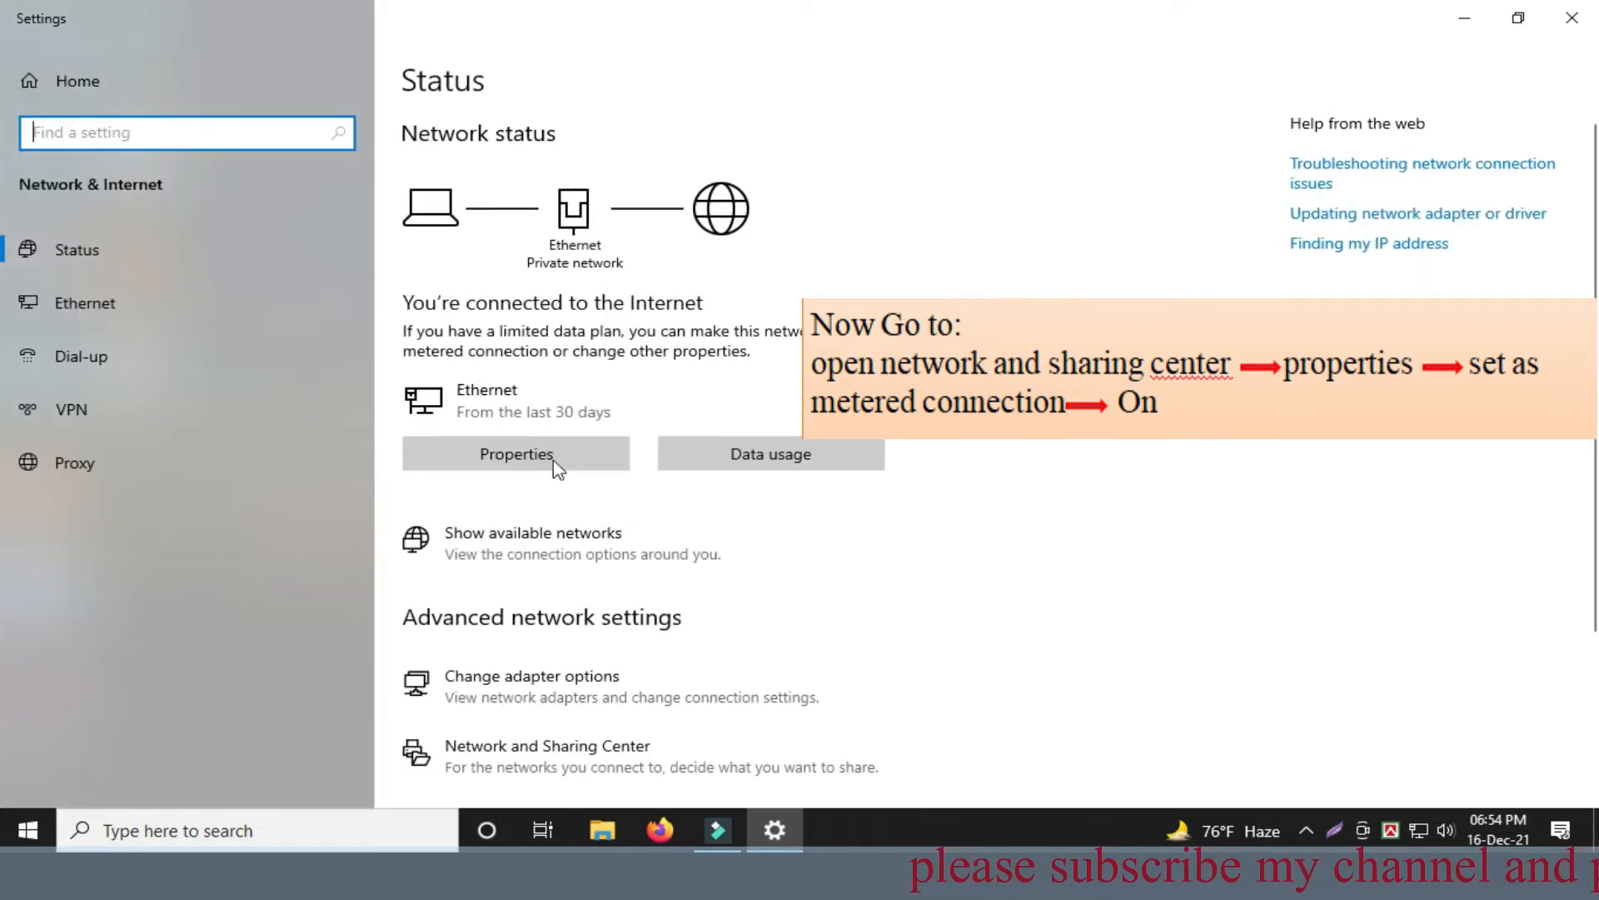
pyautogui.click(550, 461)
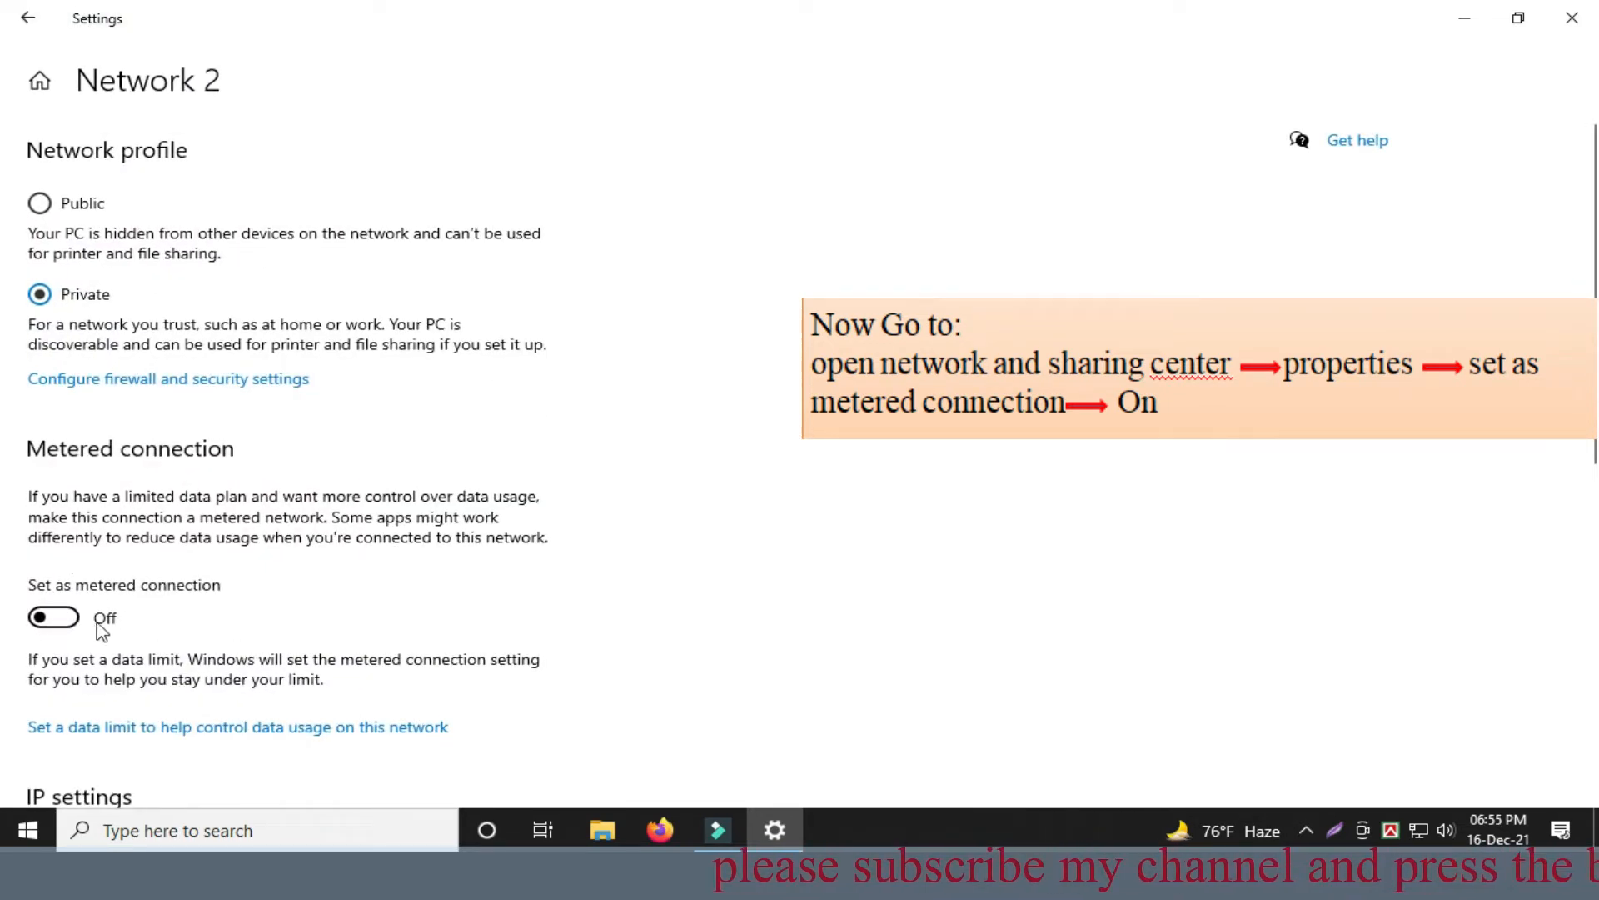
pyautogui.click(58, 621)
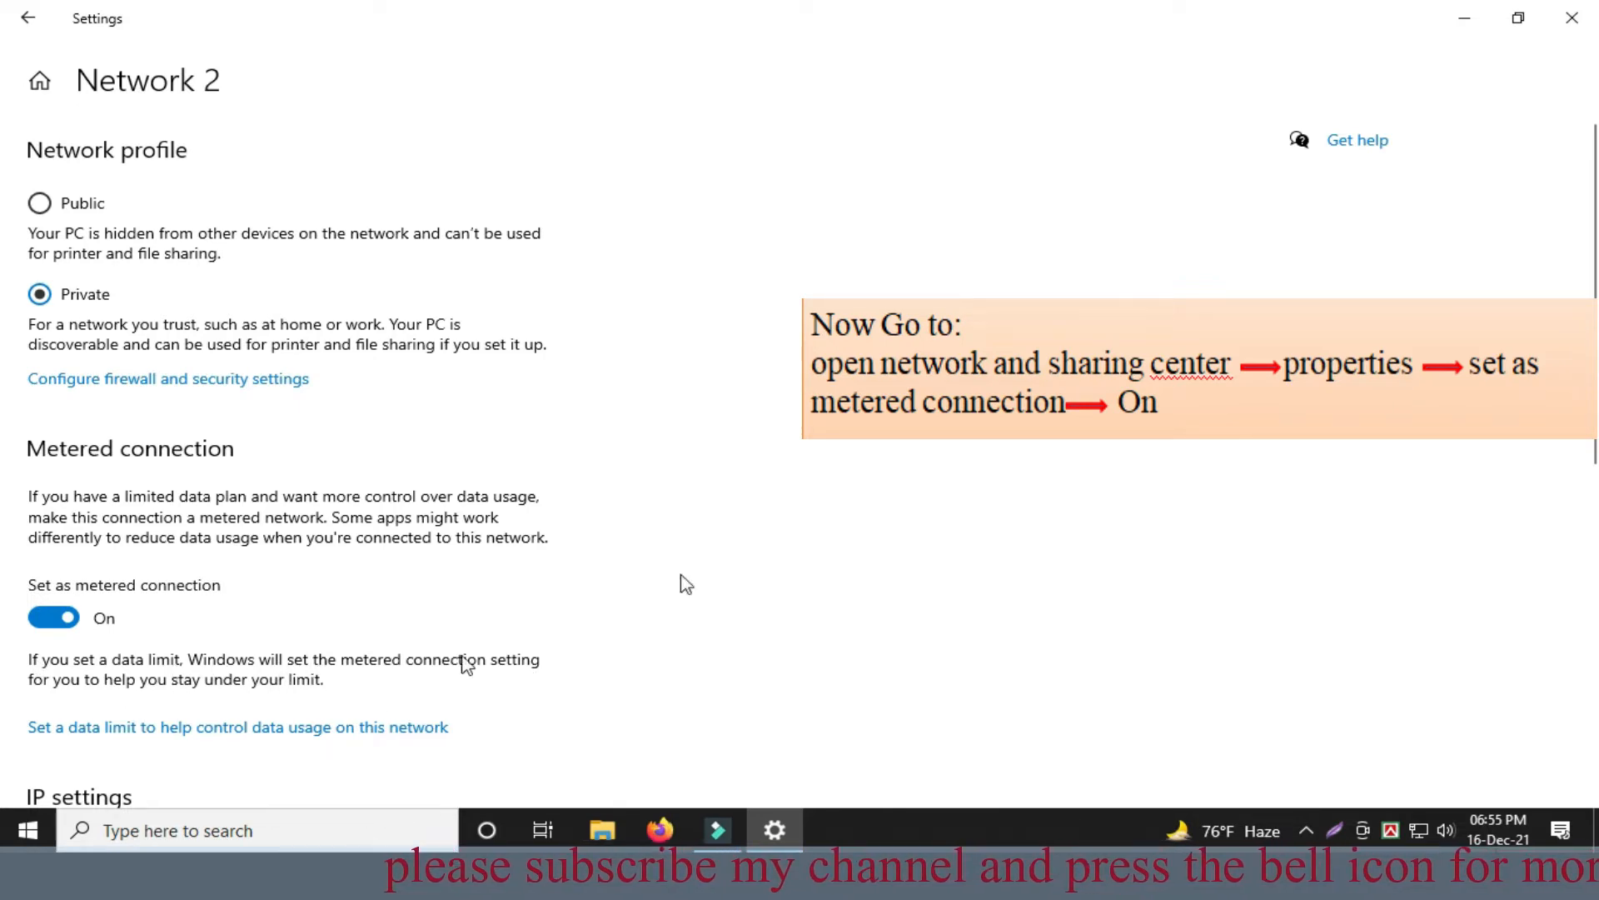
pyautogui.click(1583, 11)
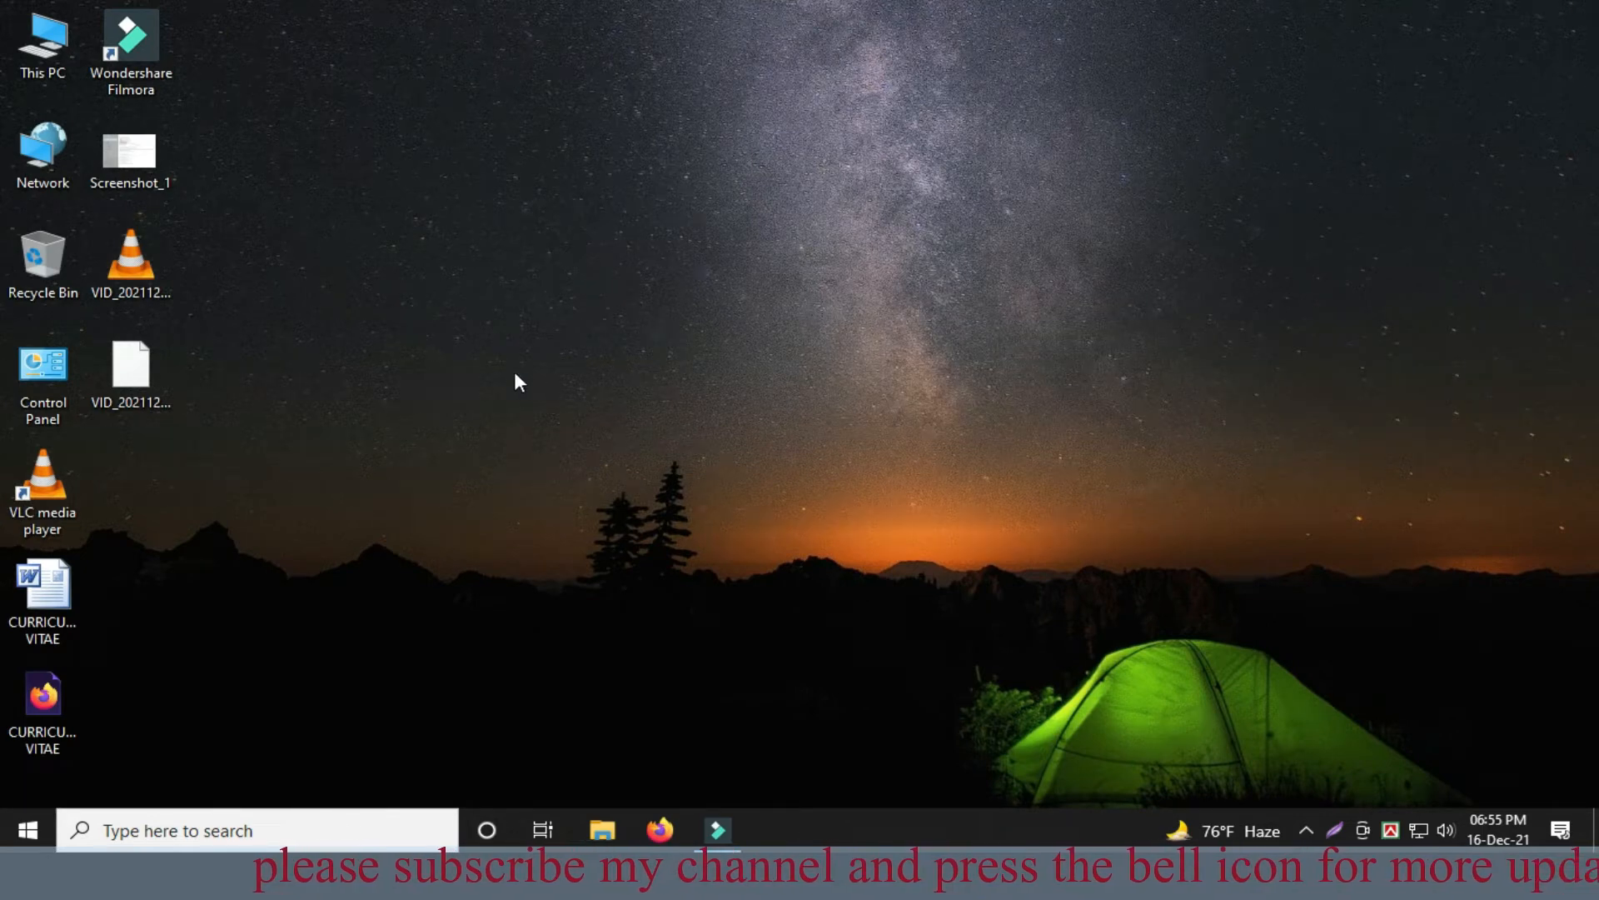
# - Run gpedit.msc to open the Local Group Policy Editor, maximize it and widen its policy tree
pyautogui.press('super+r')
pyautogui.write('gp')
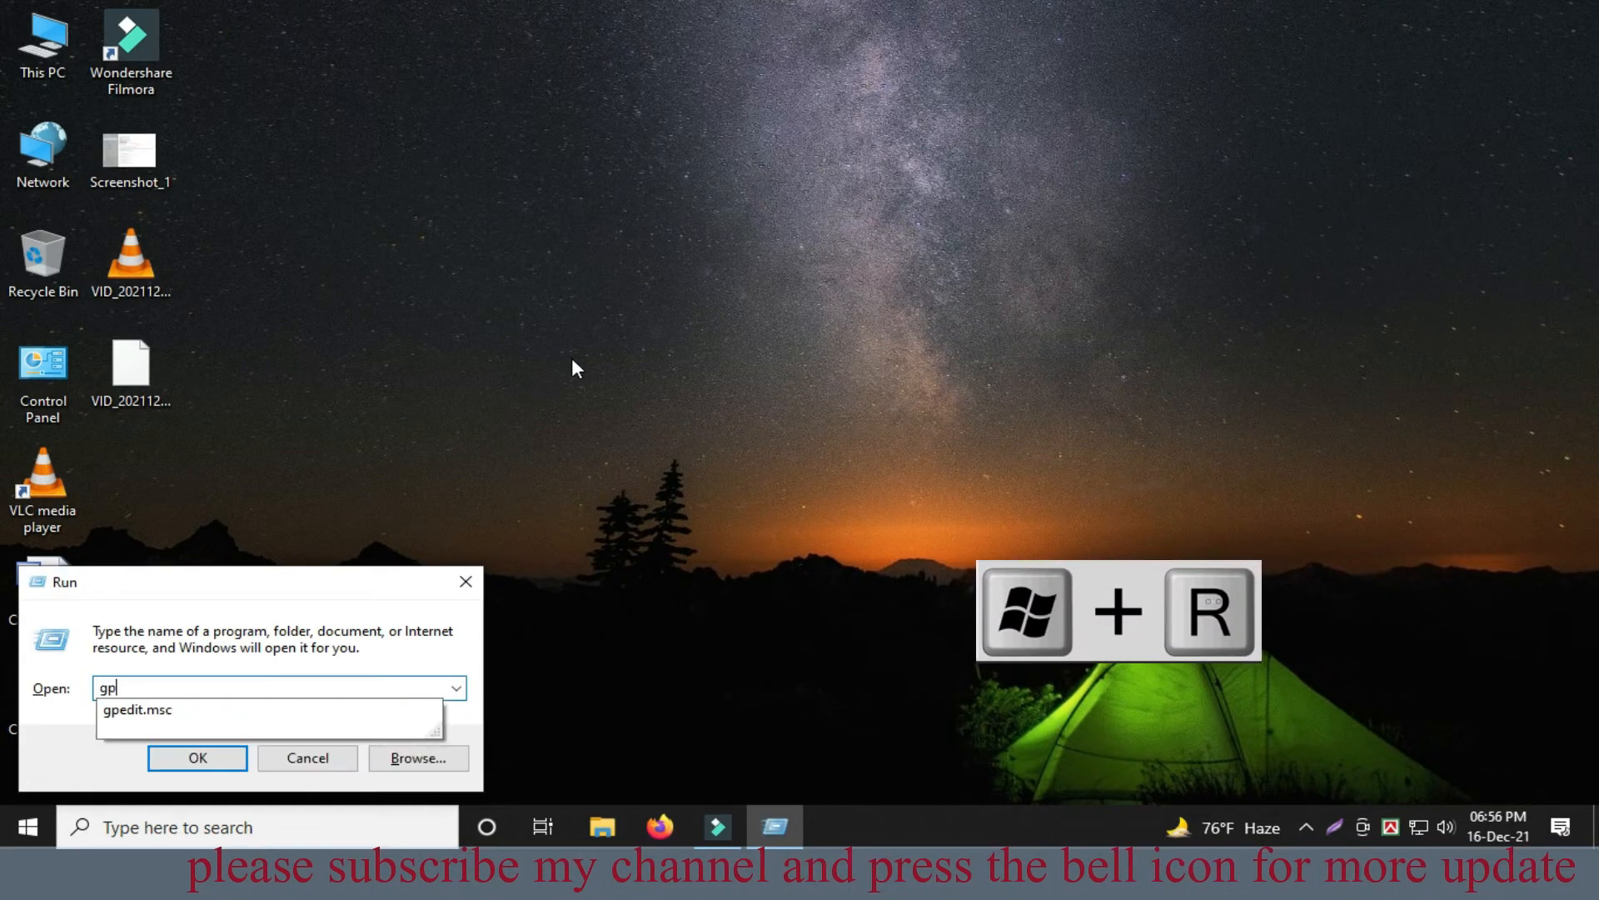
pyautogui.write('edit')
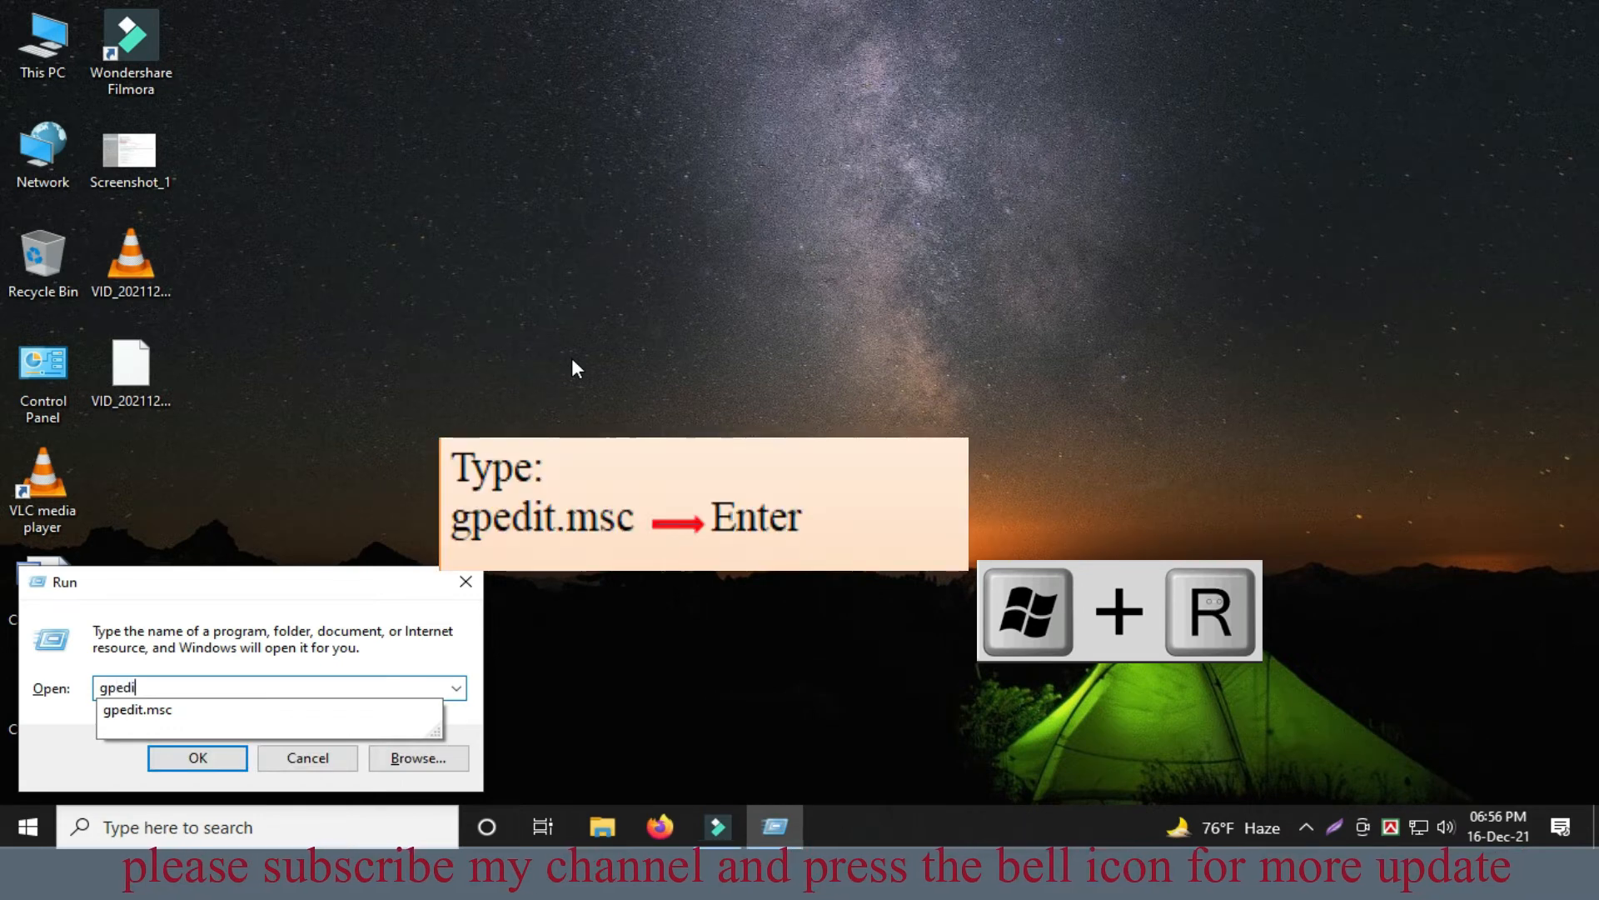
pyautogui.write('msc')
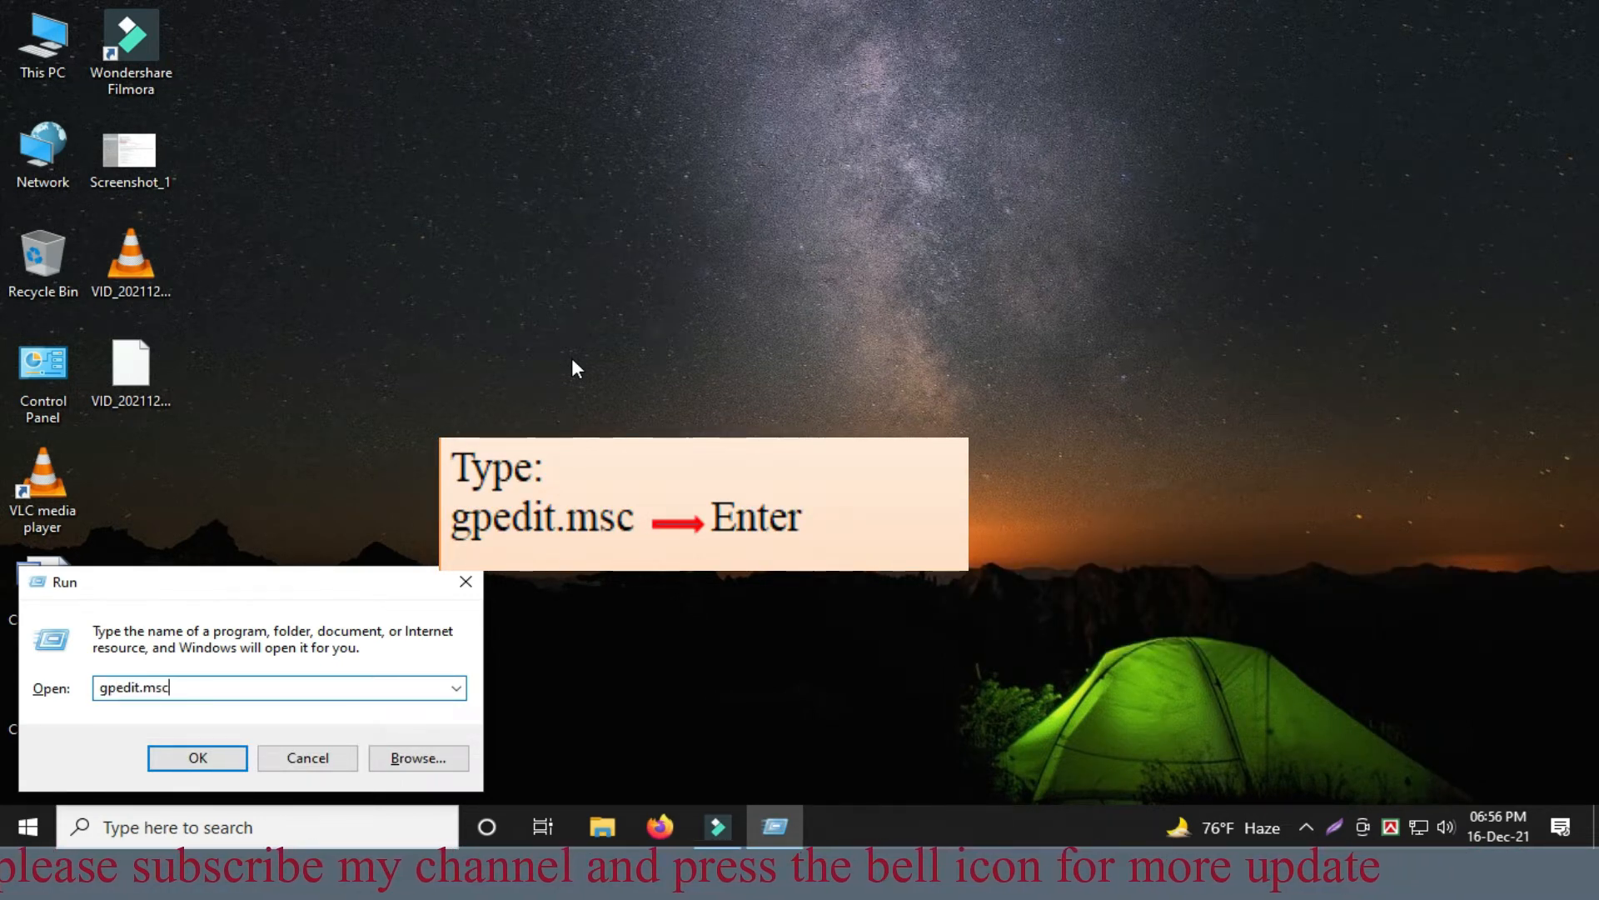
pyautogui.press('Return')
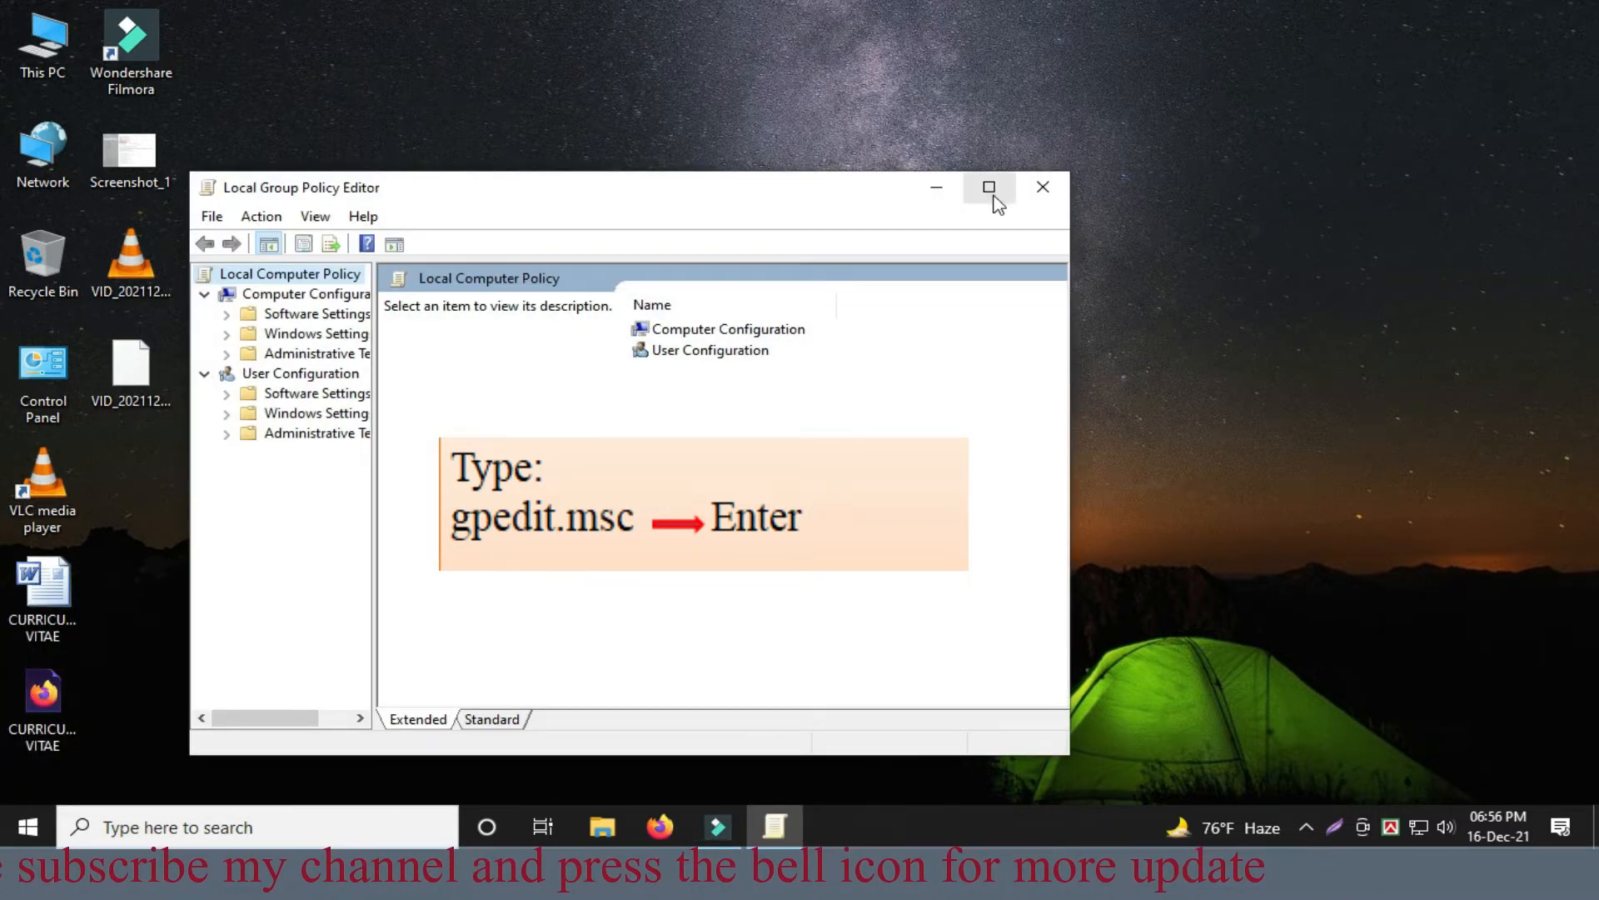
pyautogui.click(989, 189)
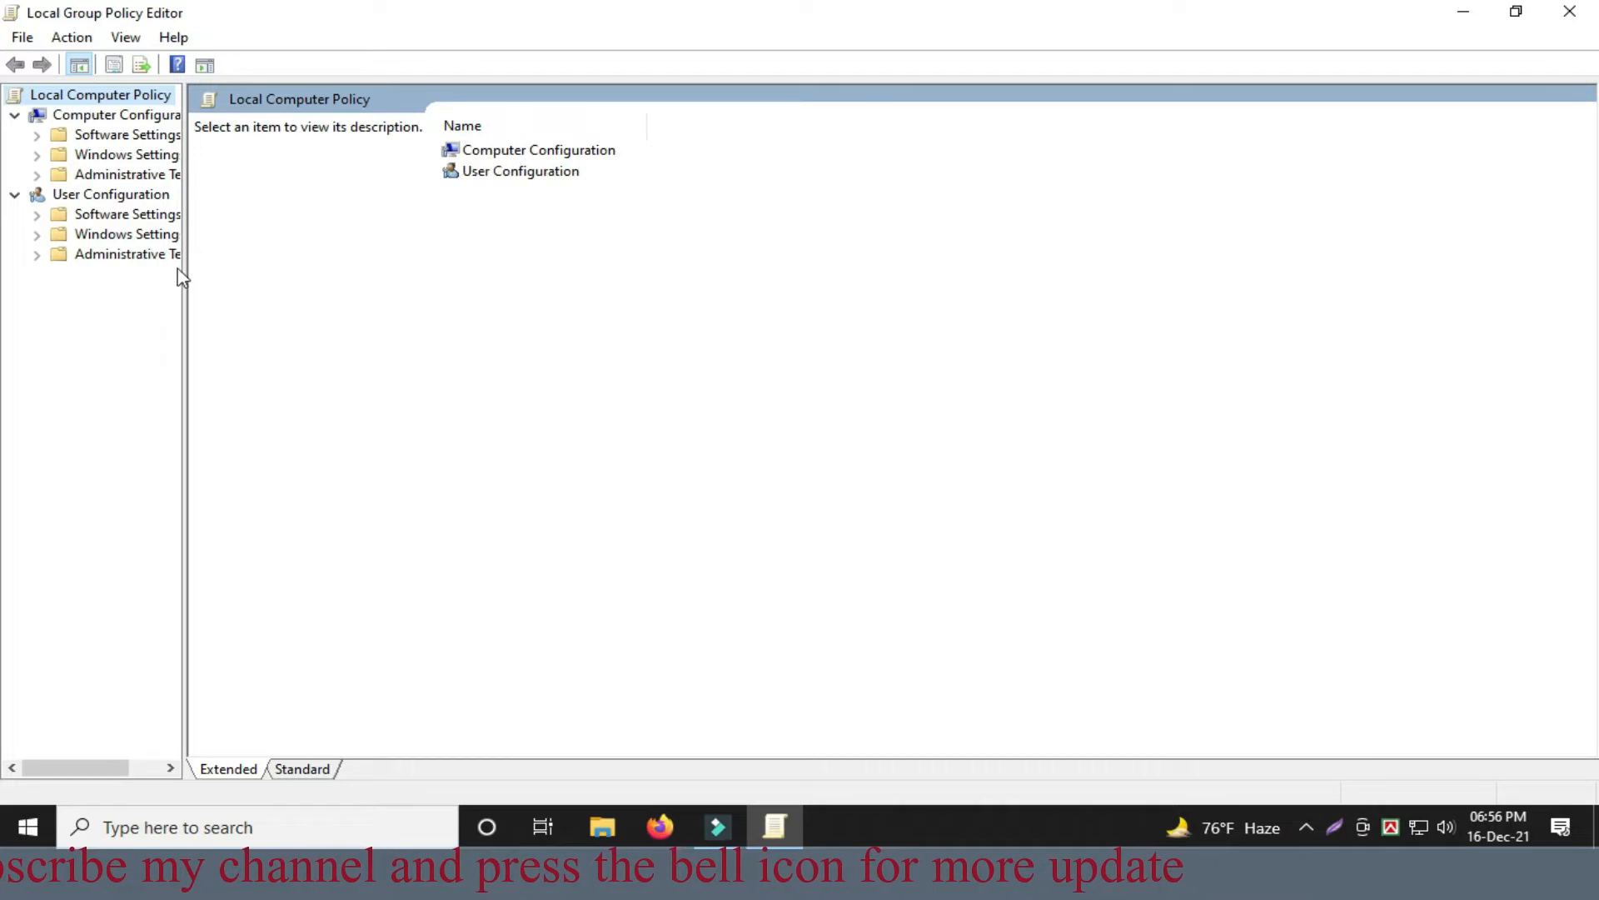
pyautogui.moveTo(185, 275); pyautogui.dragTo(362, 274)
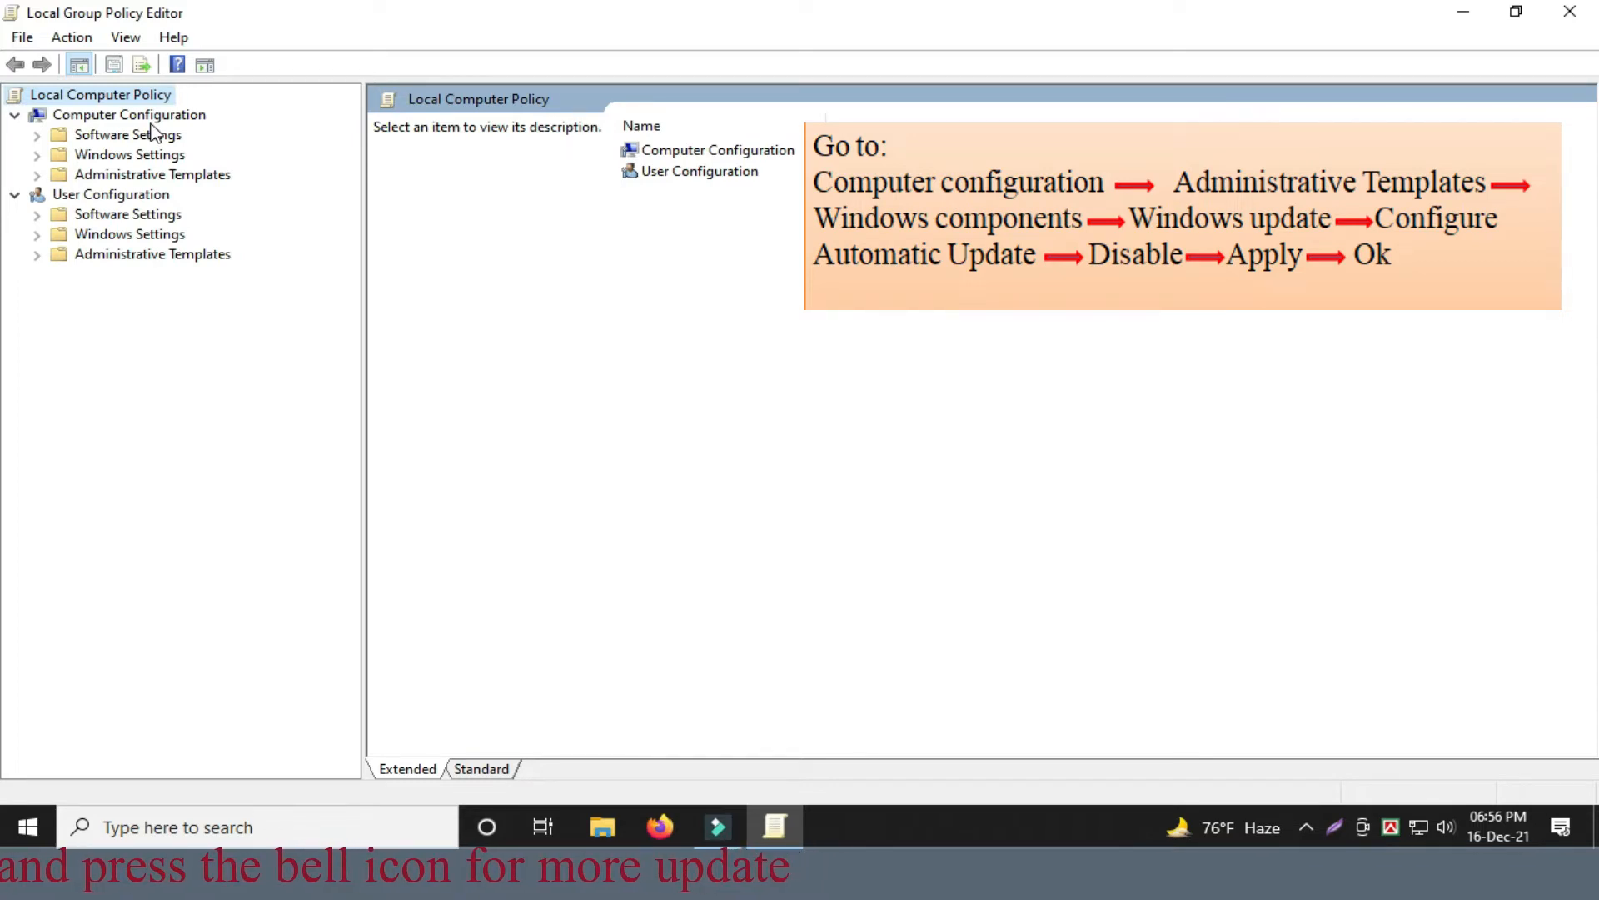
# - Open the Windows Update policies in Computer Configuration under Administrative Templates, Windows Components
pyautogui.click(37, 175)
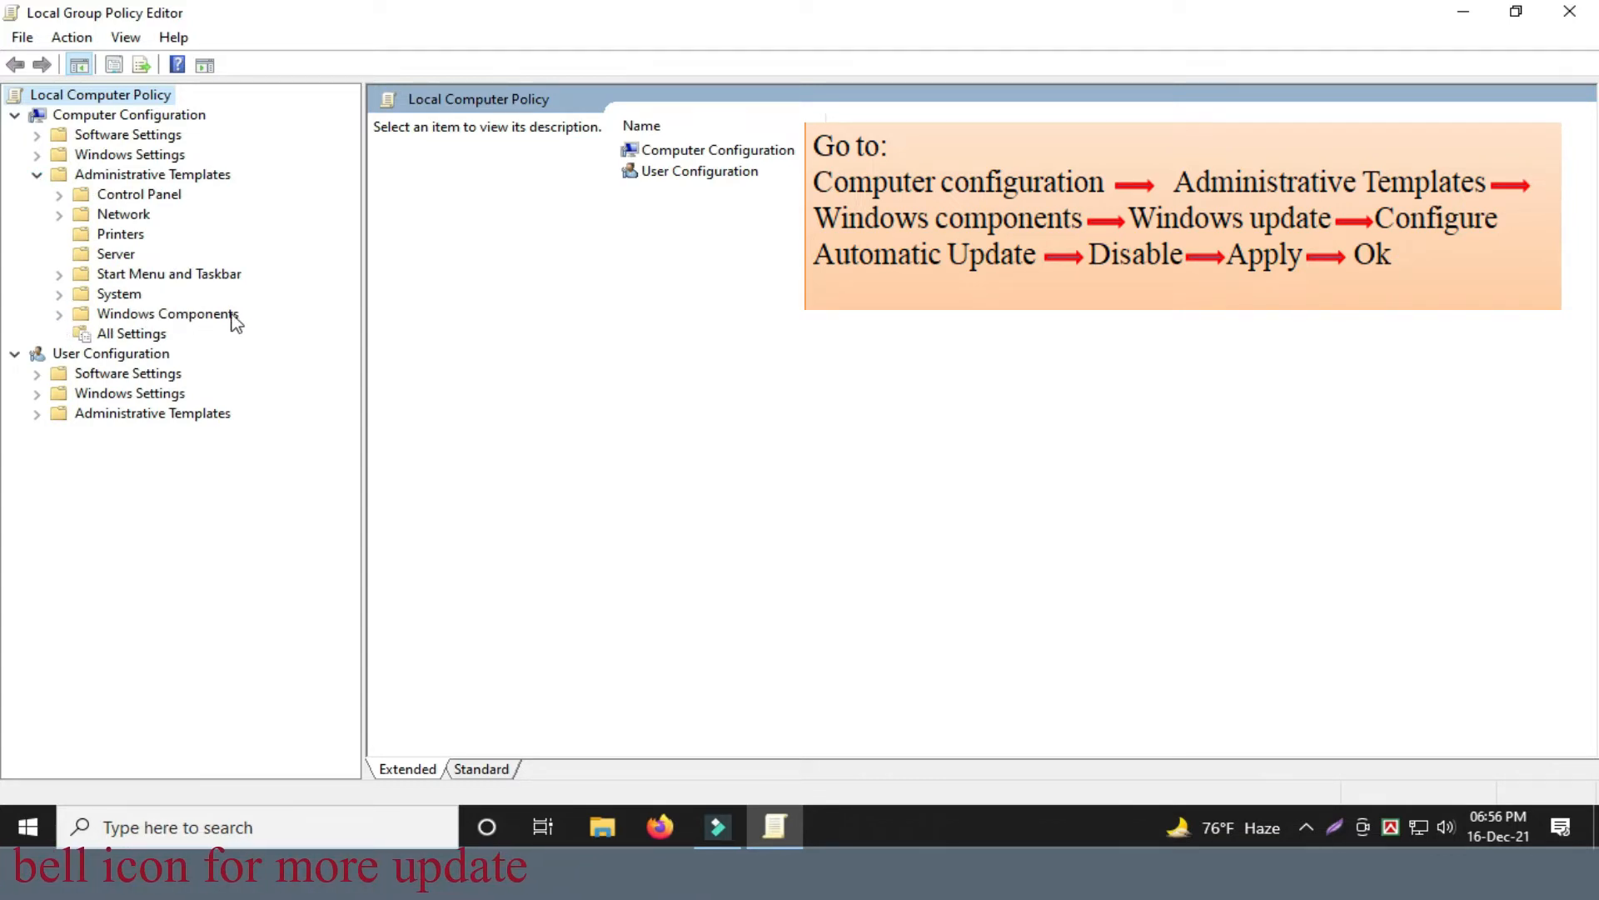
pyautogui.click(59, 315)
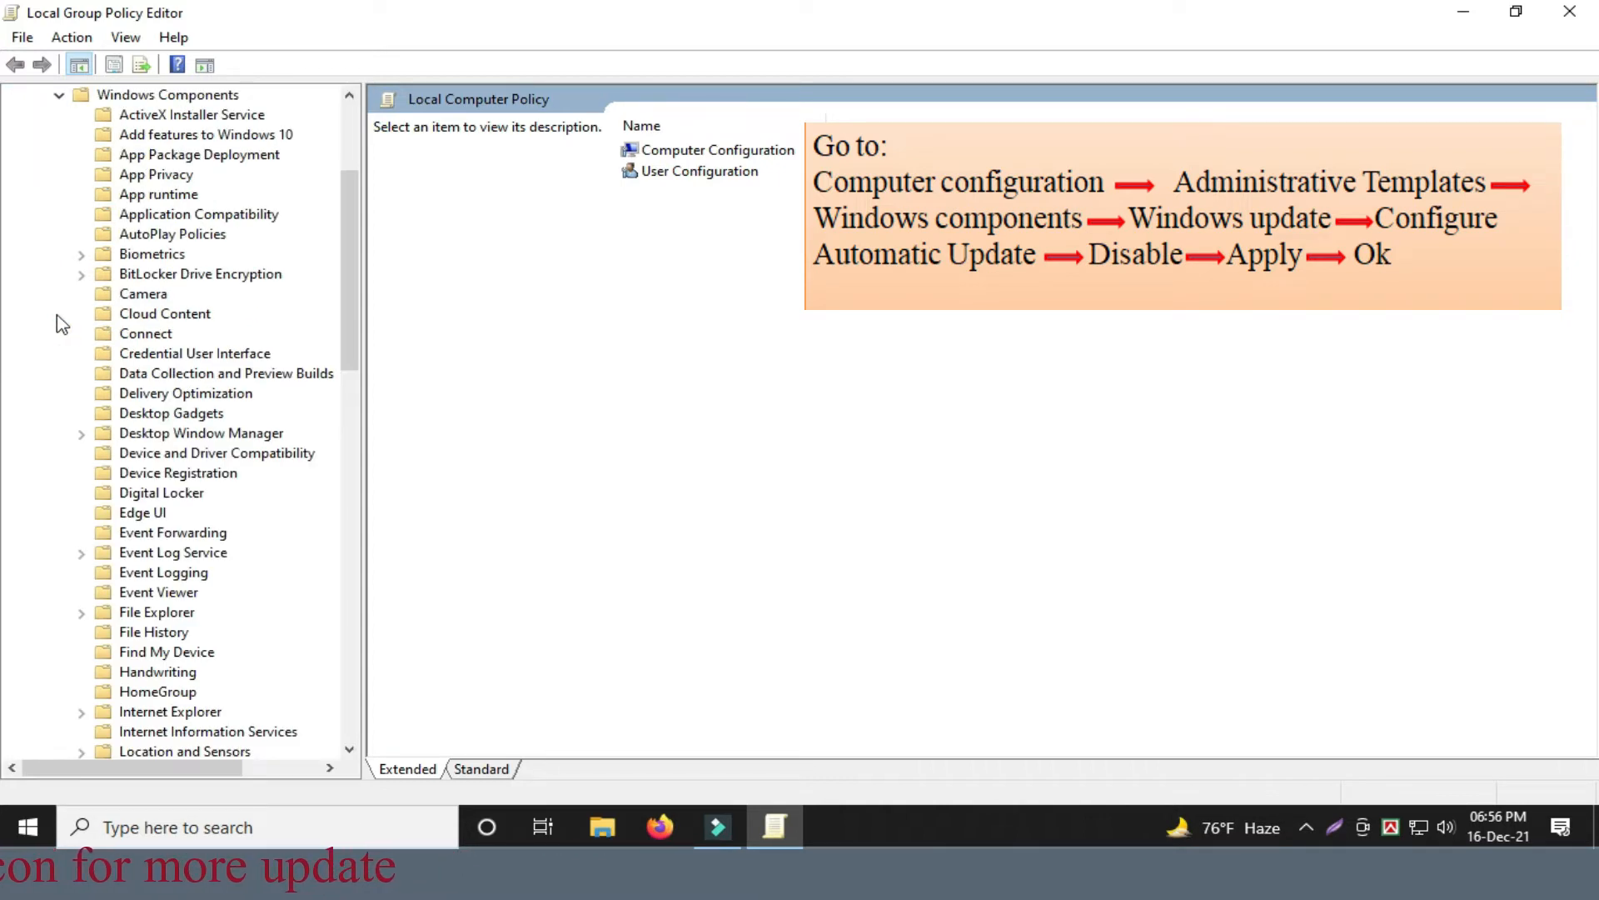
pyautogui.scroll(-14, 136, 350)
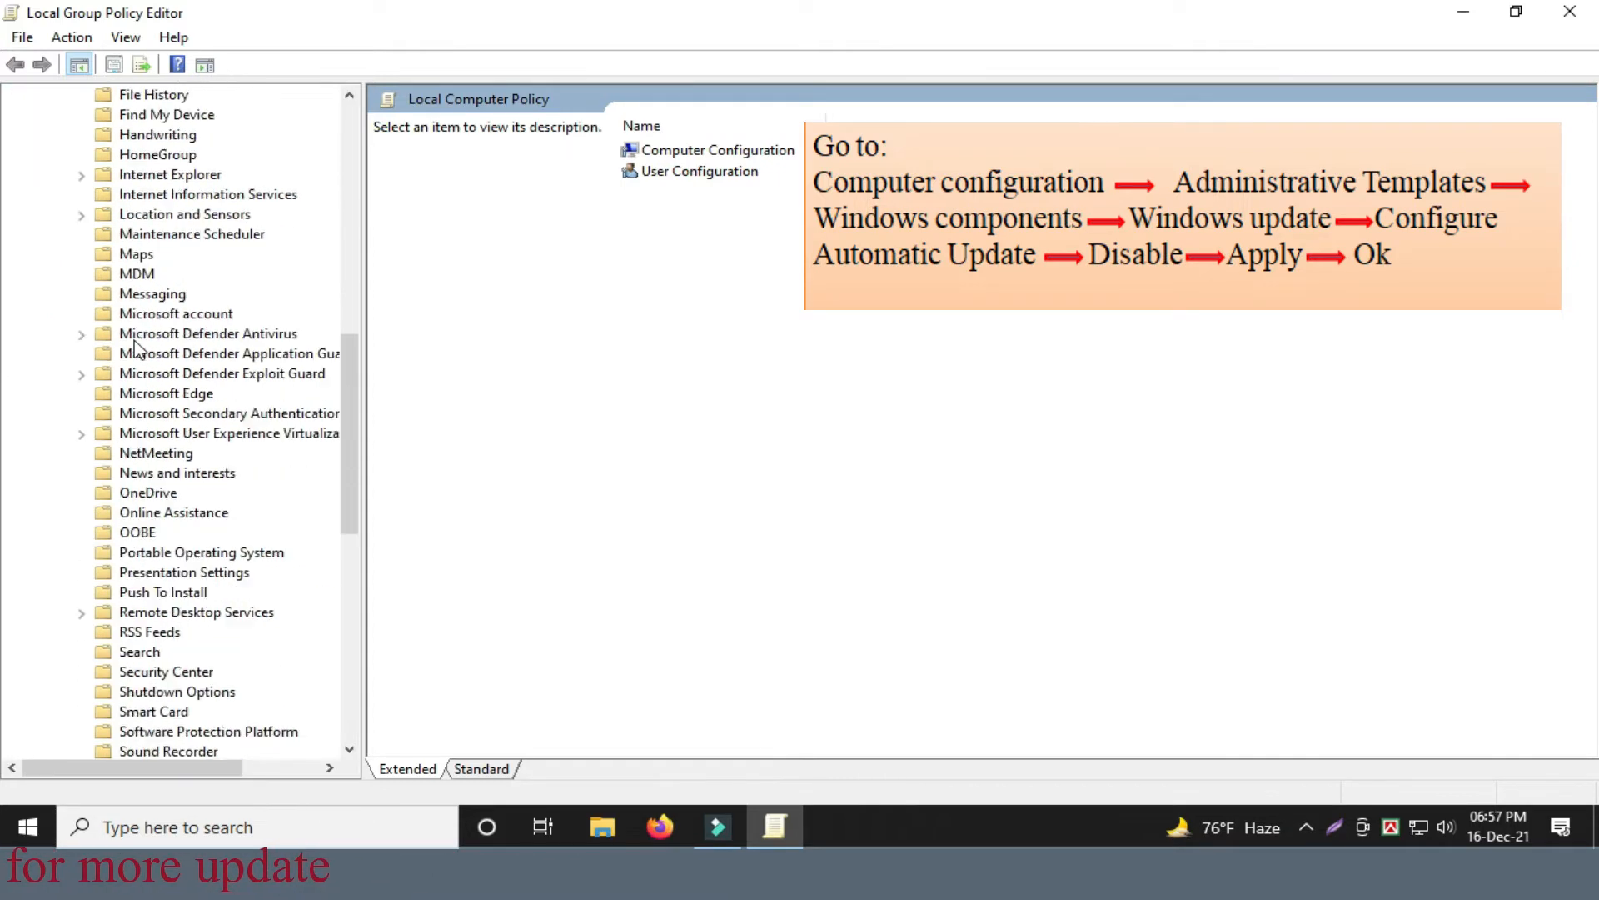
pyautogui.scroll(-5, 139, 360)
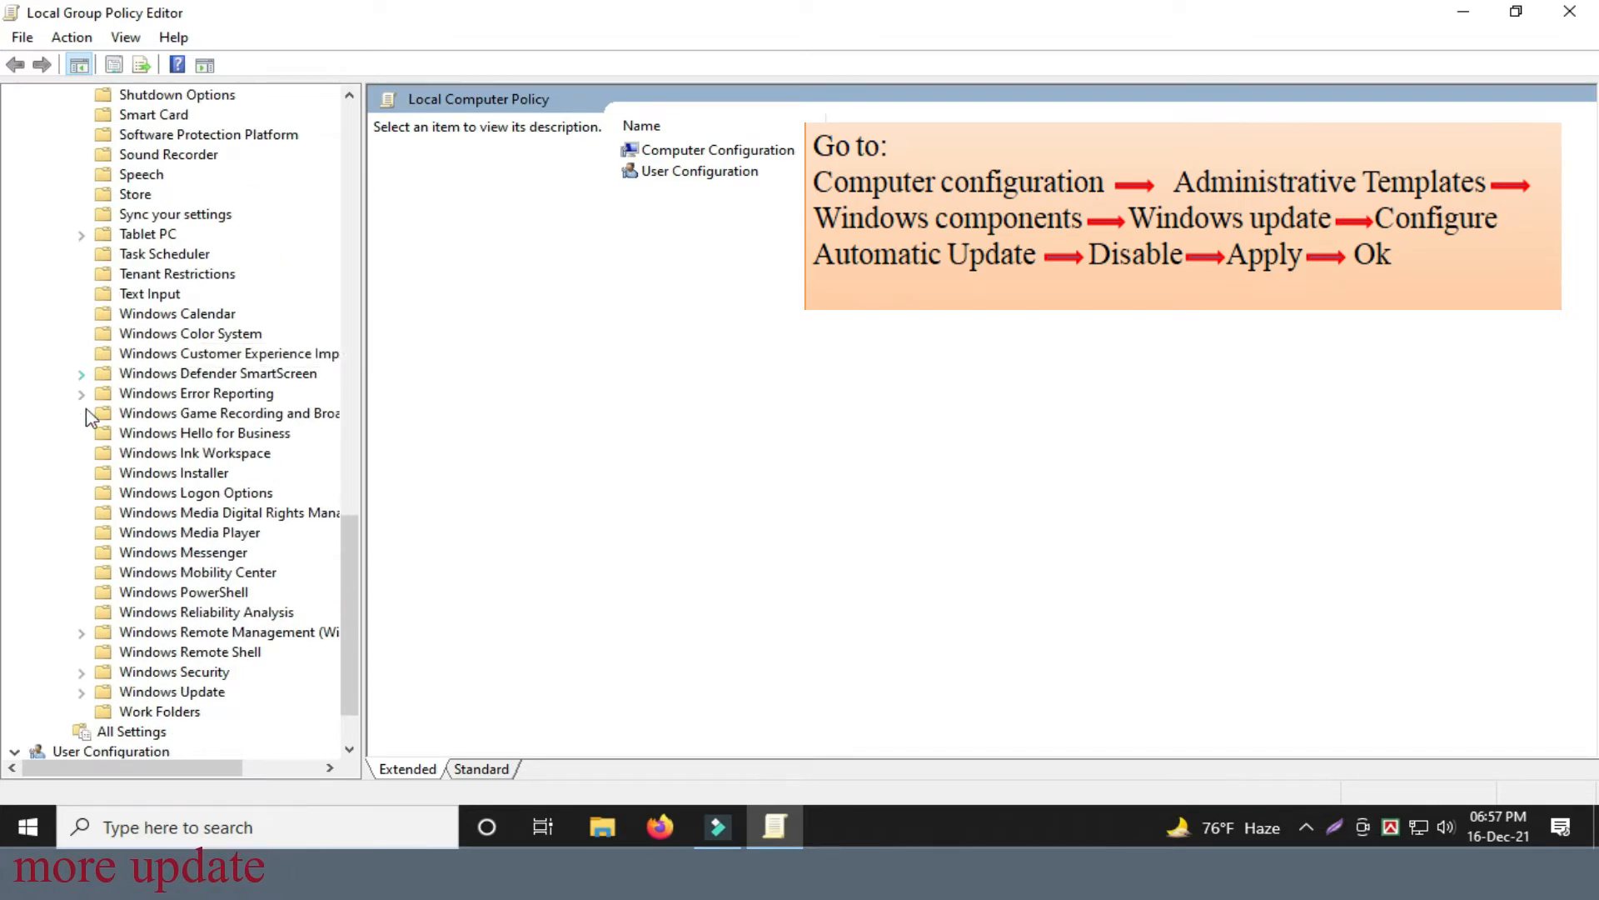
pyautogui.scroll(-1, 285, 649)
pyautogui.scroll(-1, 285, 649)
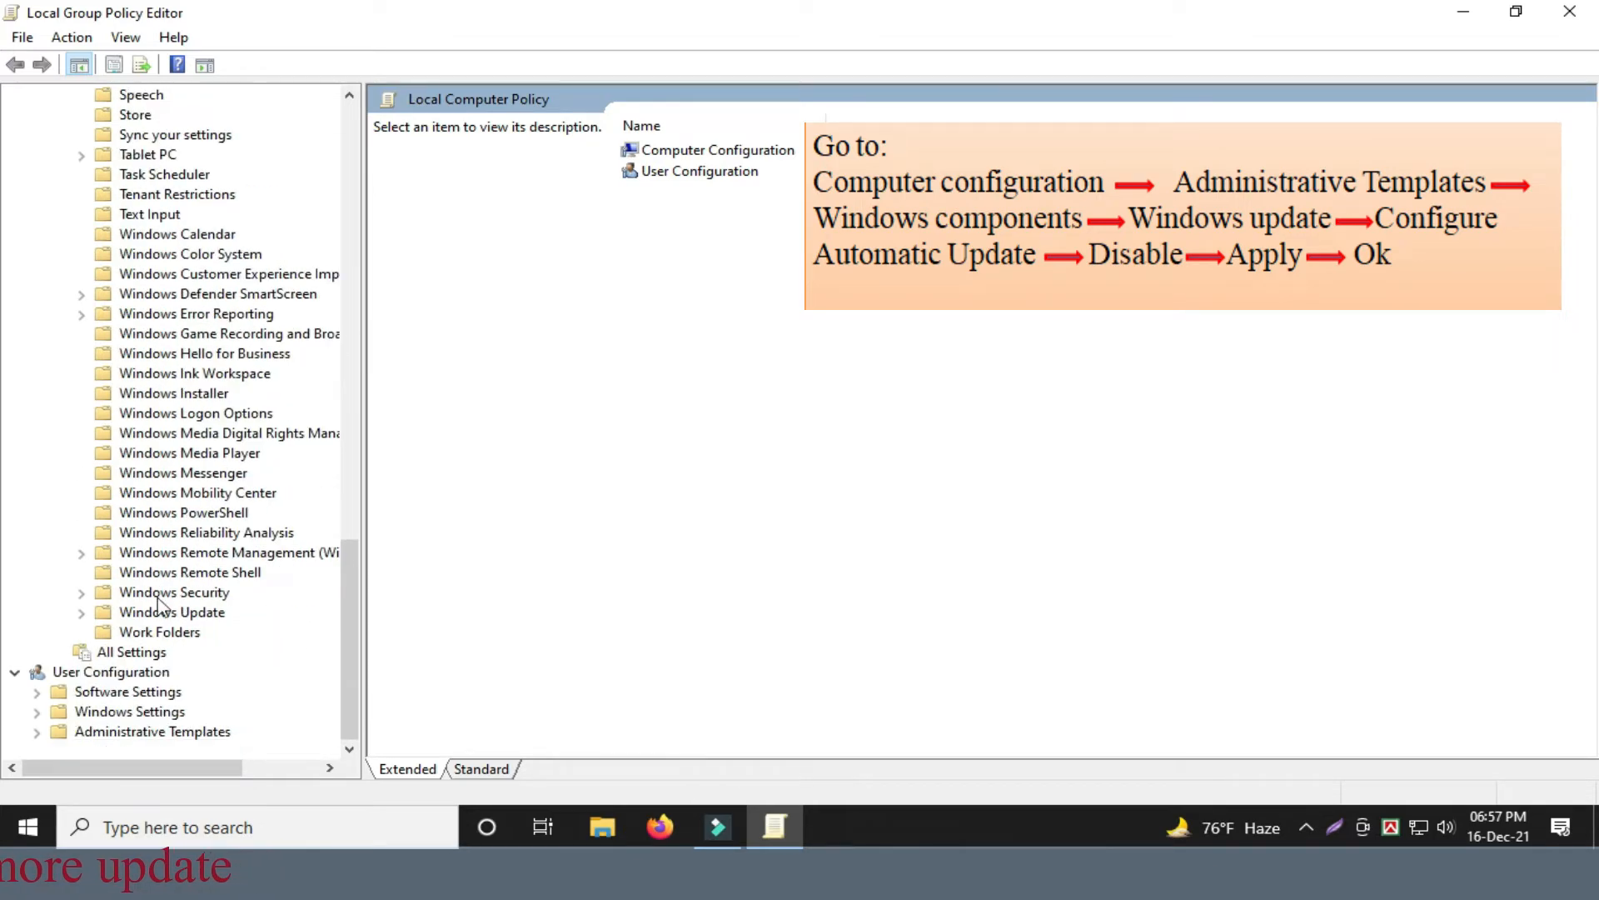
pyautogui.click(200, 614)
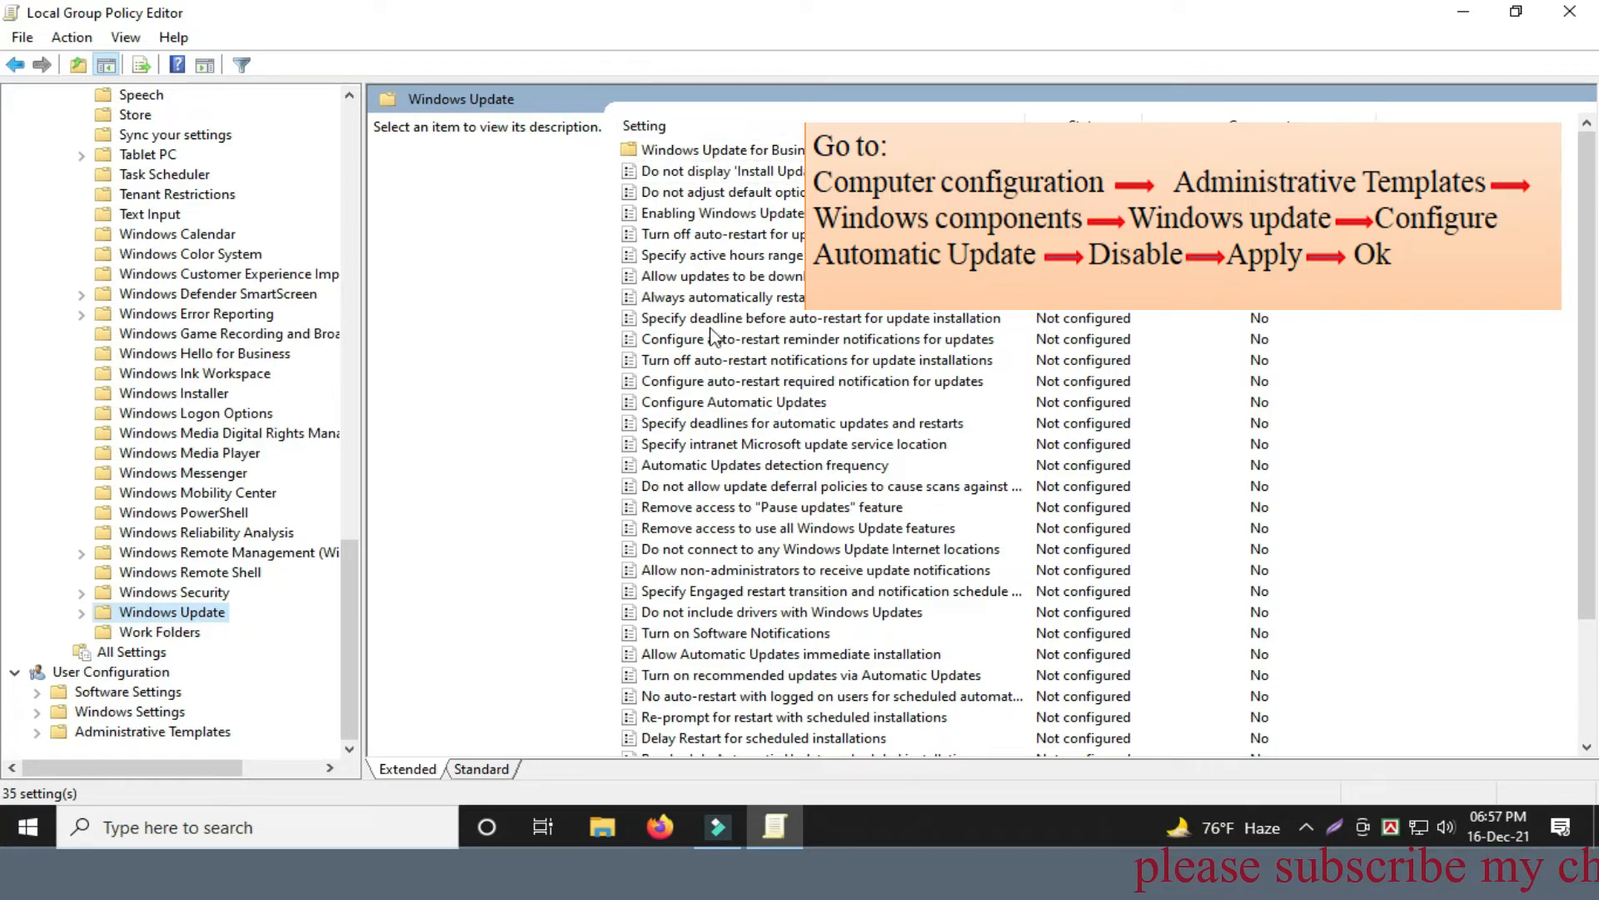
pyautogui.click(702, 408)
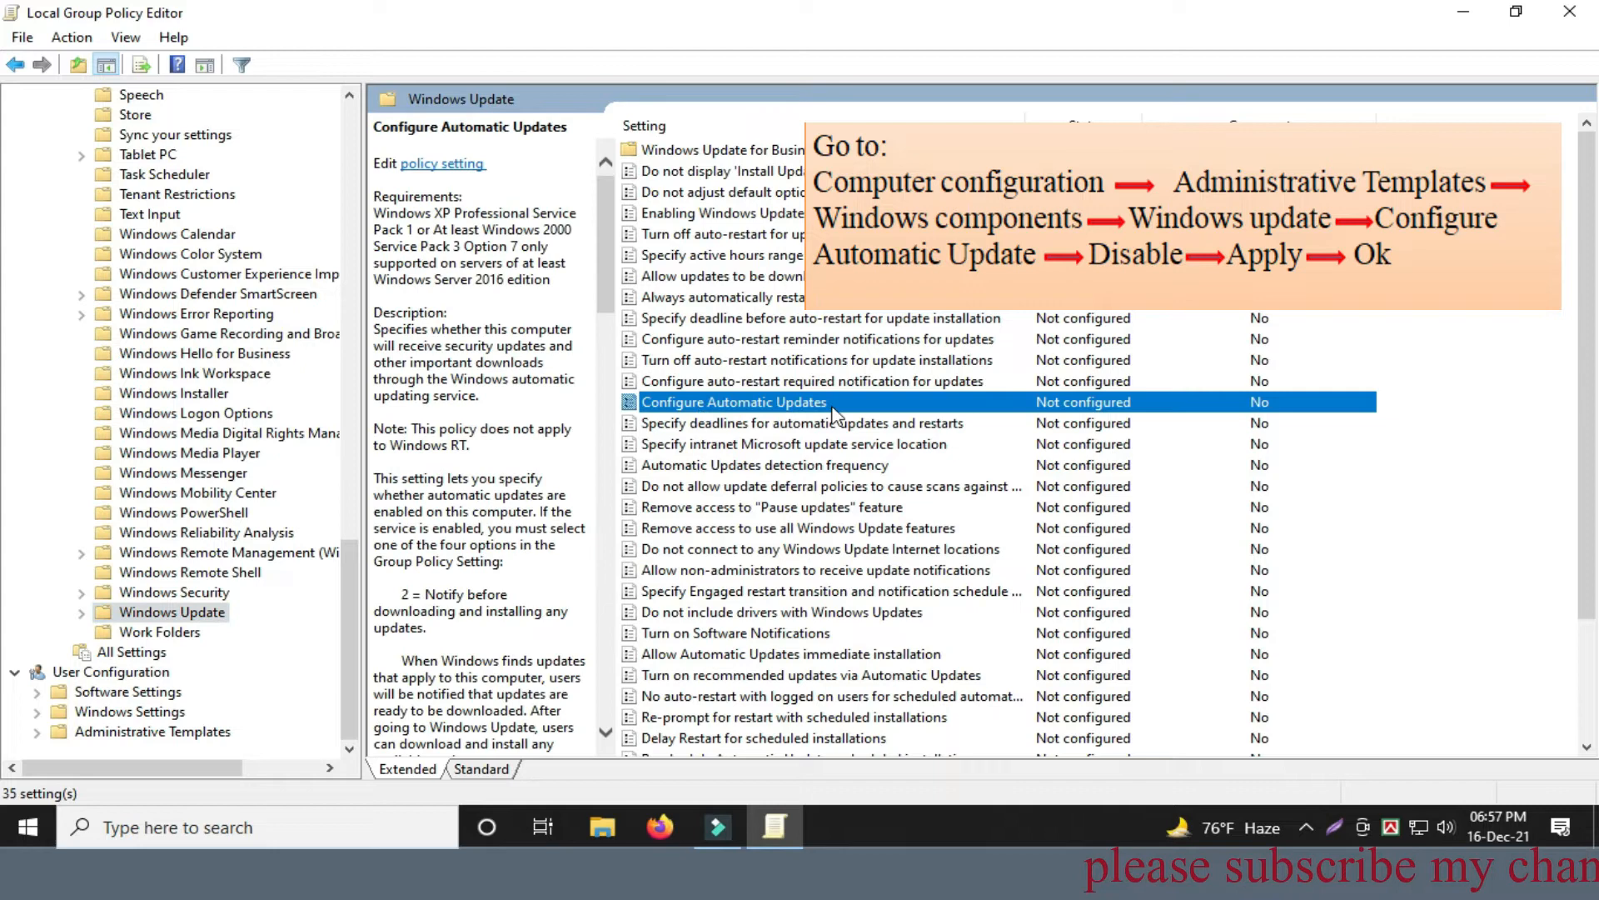
pyautogui.rightClick(736, 408)
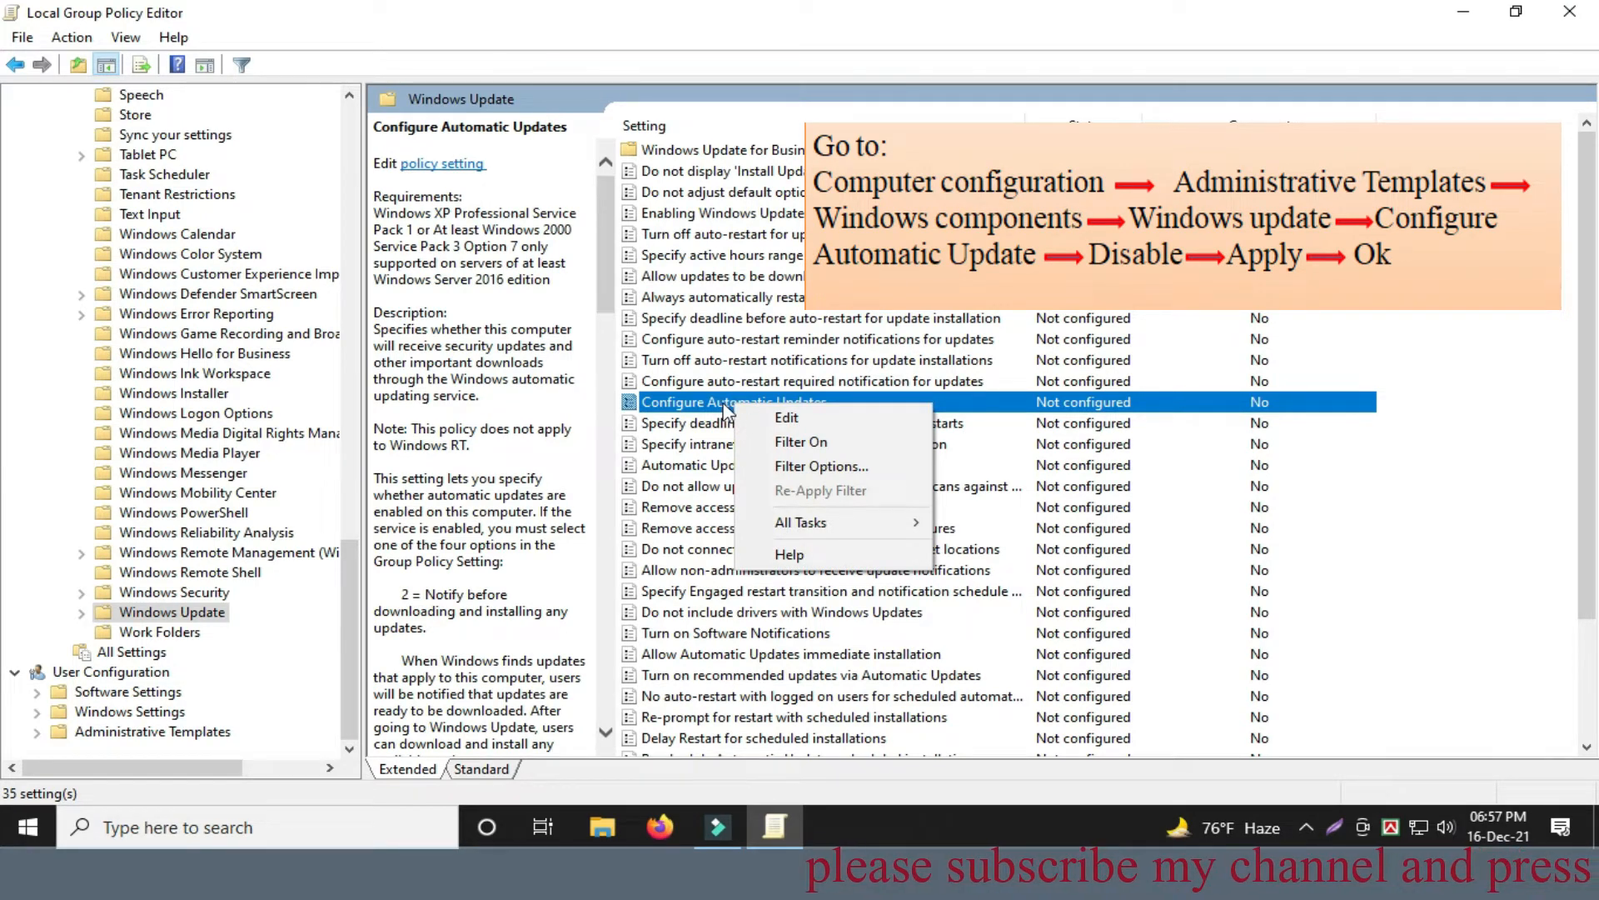
pyautogui.click(727, 408)
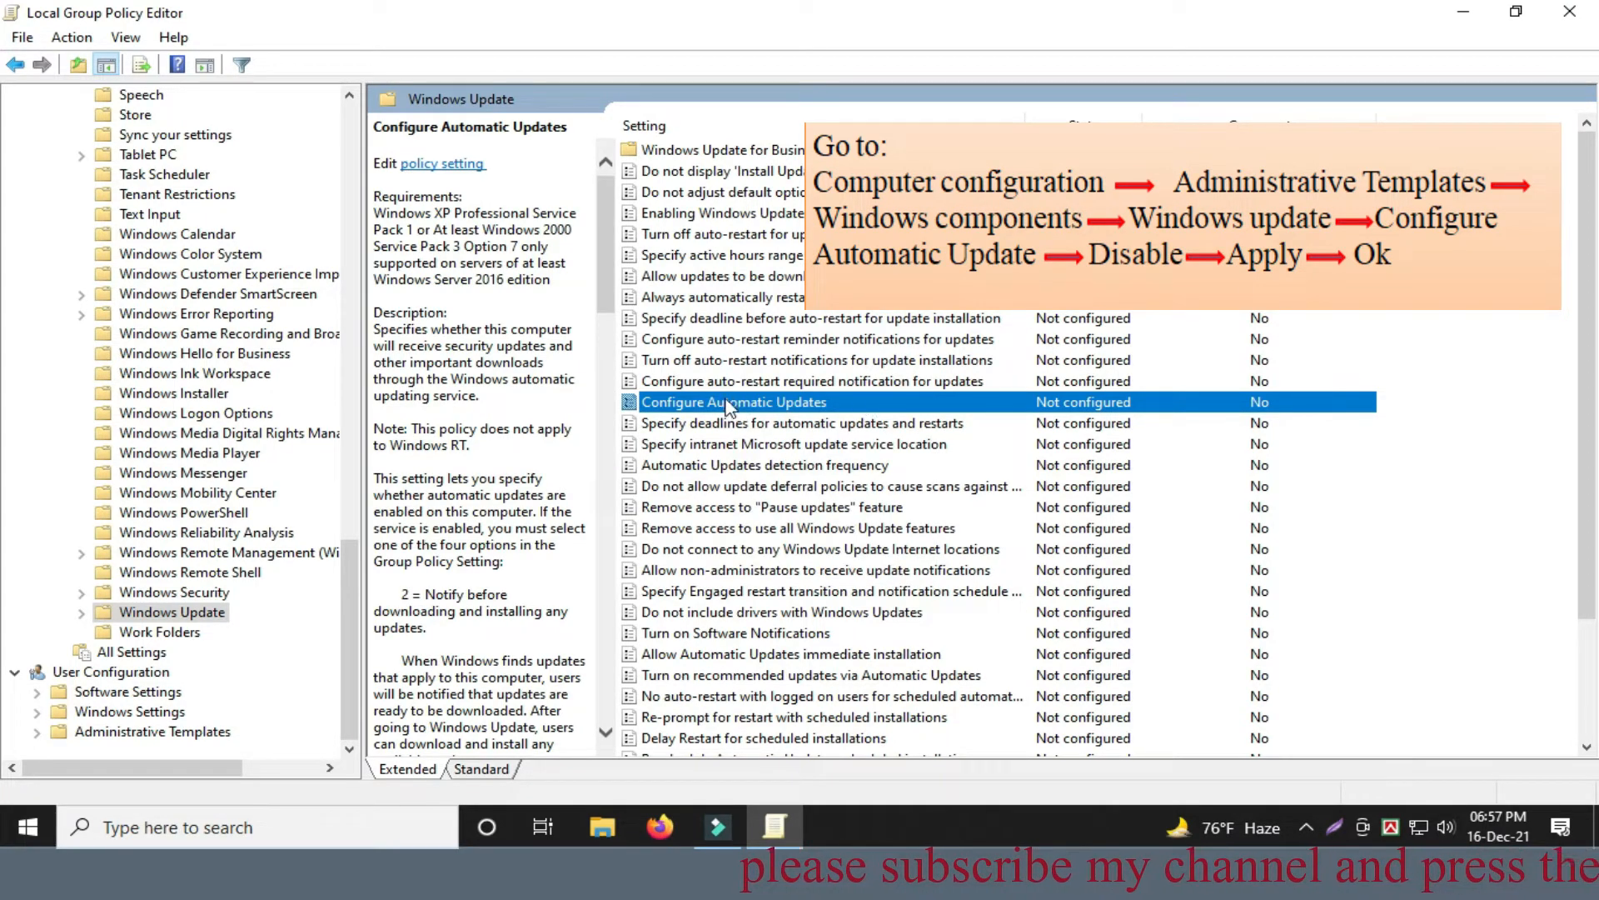
pyautogui.doubleClick(726, 405)
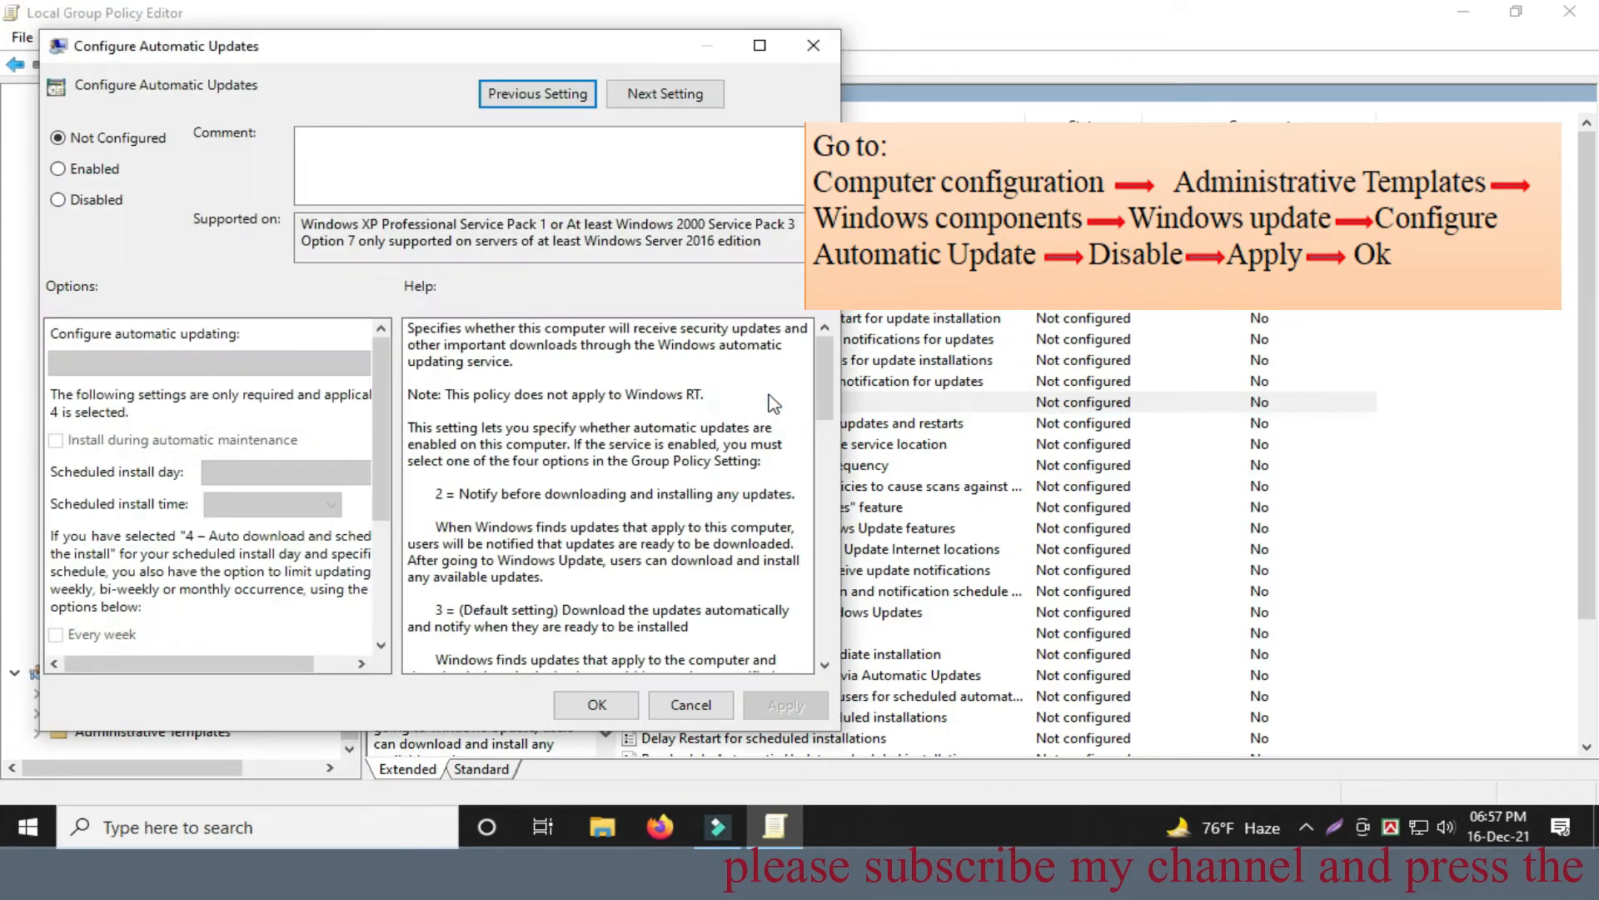
pyautogui.click(814, 45)
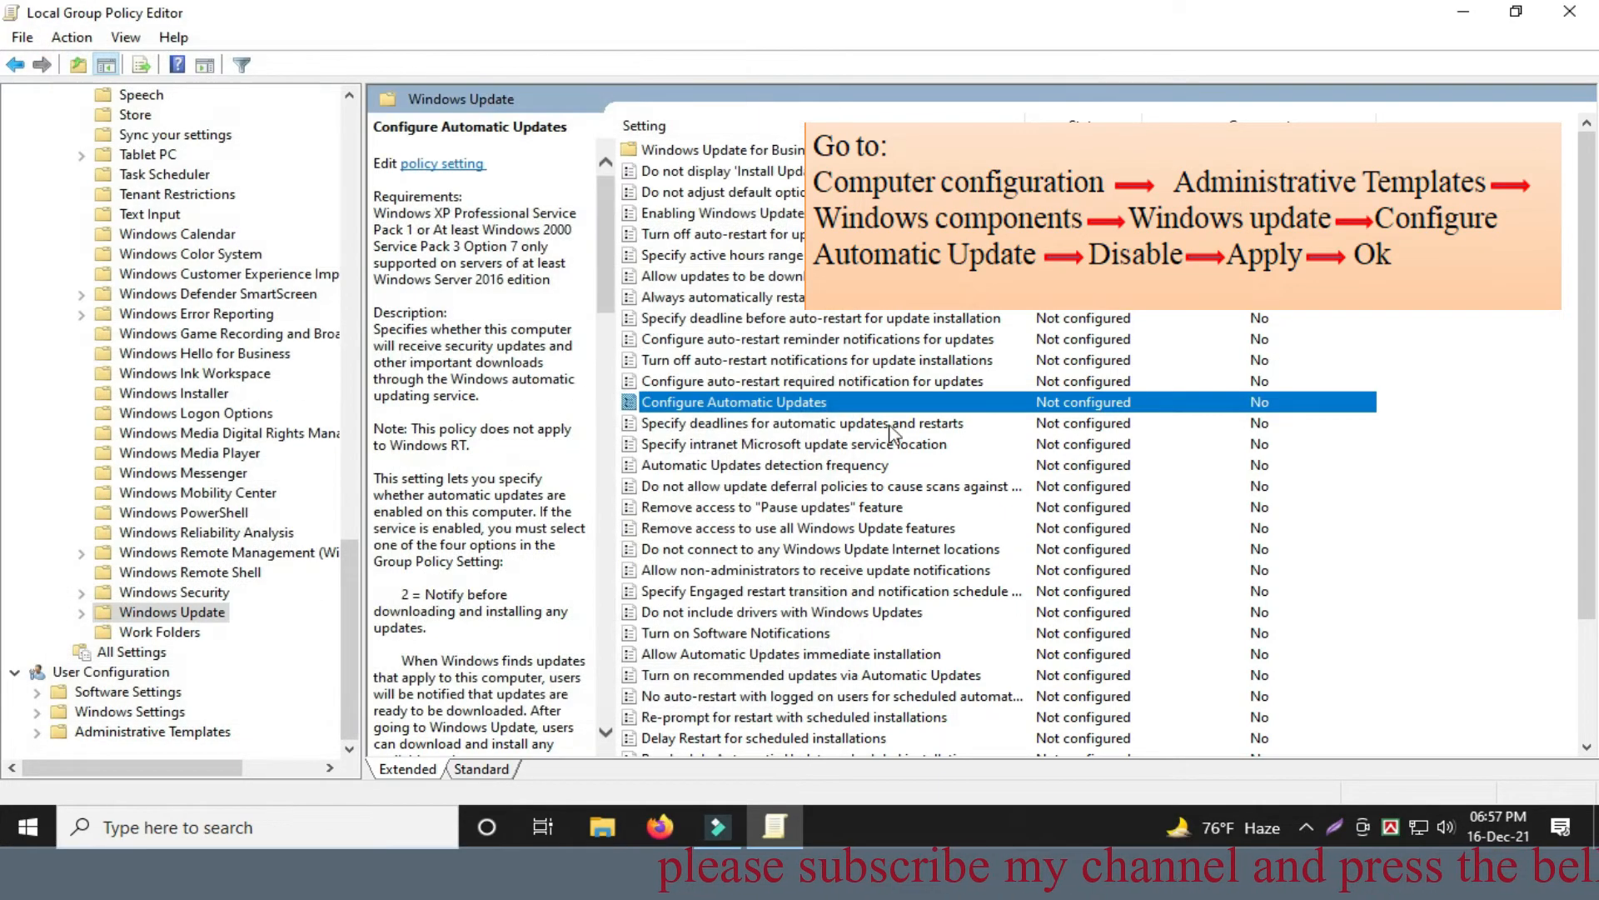
# - Set the Configure Automatic Updates policy to Disabled, apply it and close the Local Group Policy Editor
pyautogui.doubleClick(800, 407)
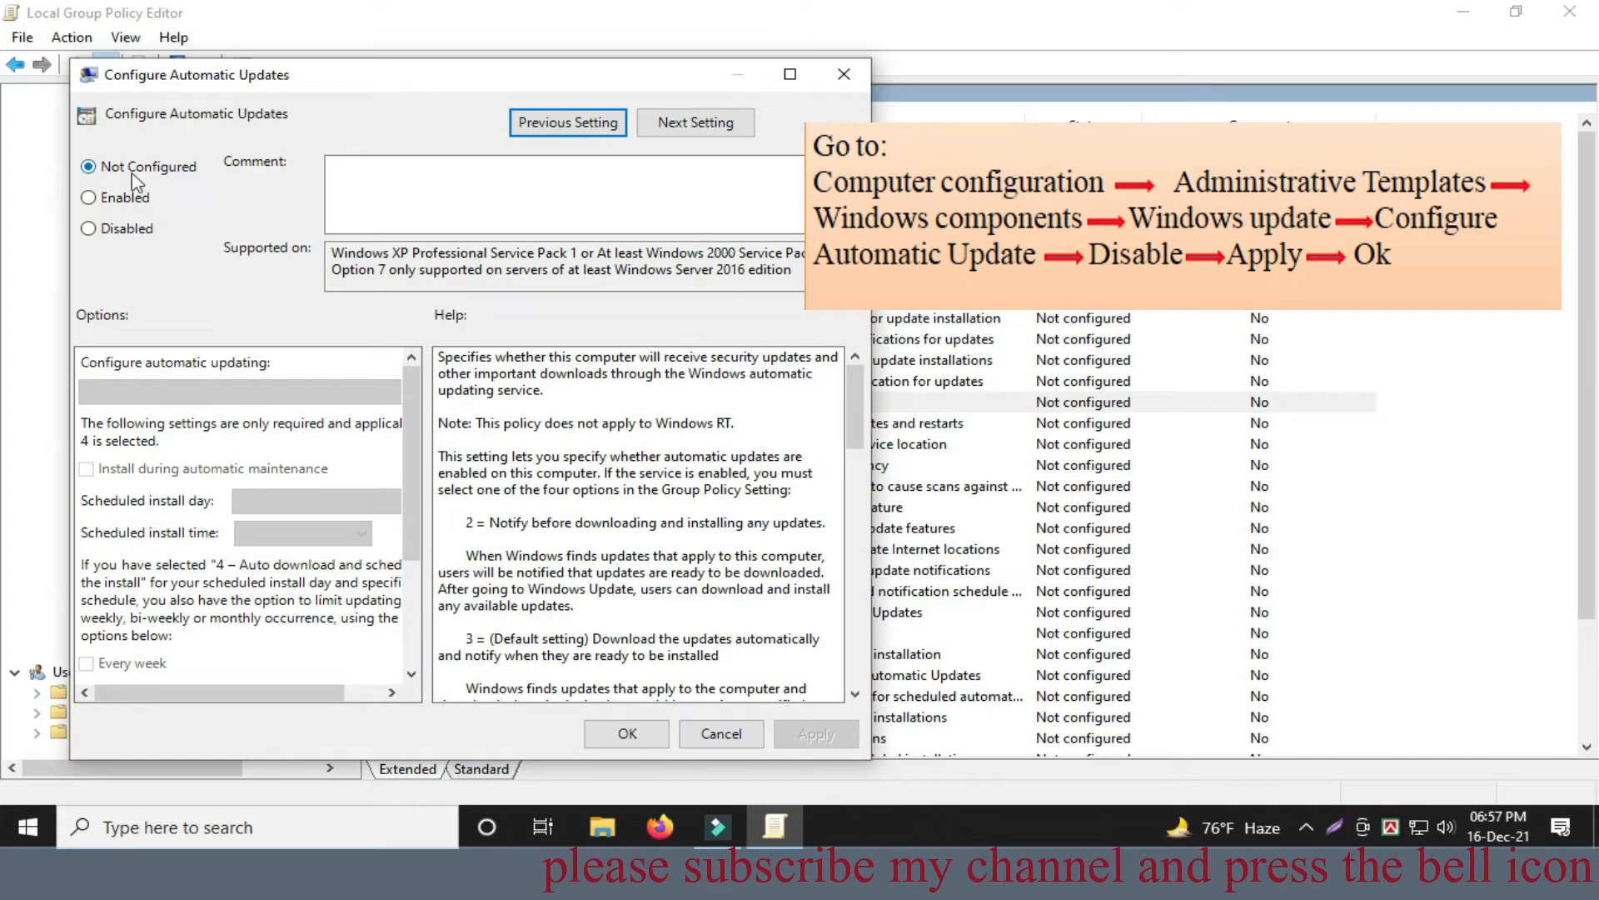
pyautogui.click(89, 233)
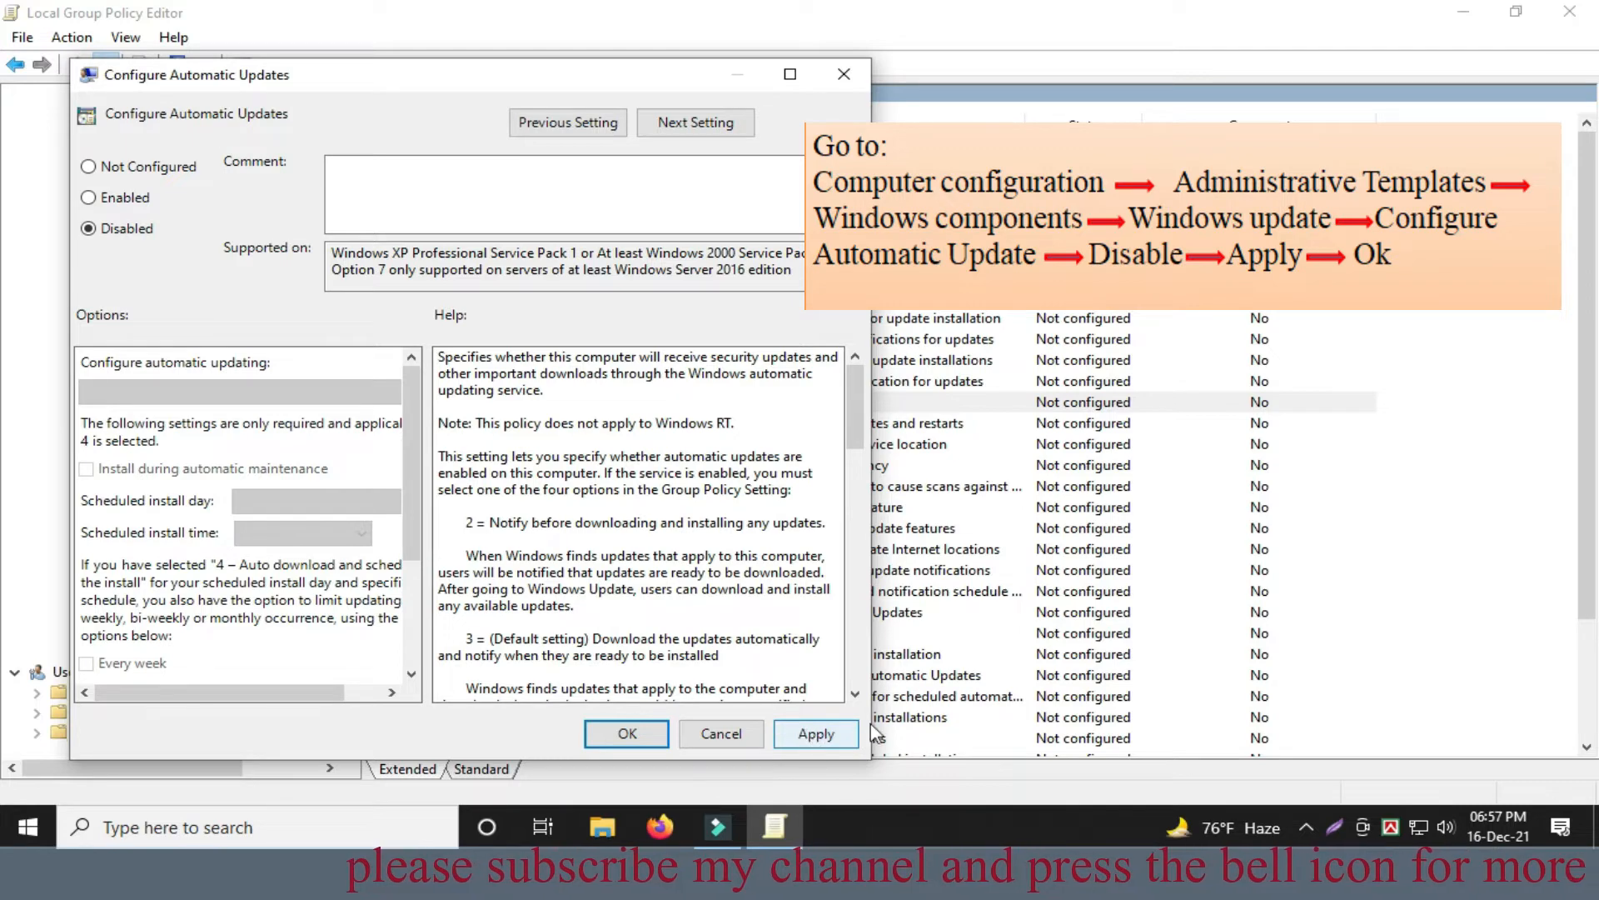
pyautogui.click(815, 733)
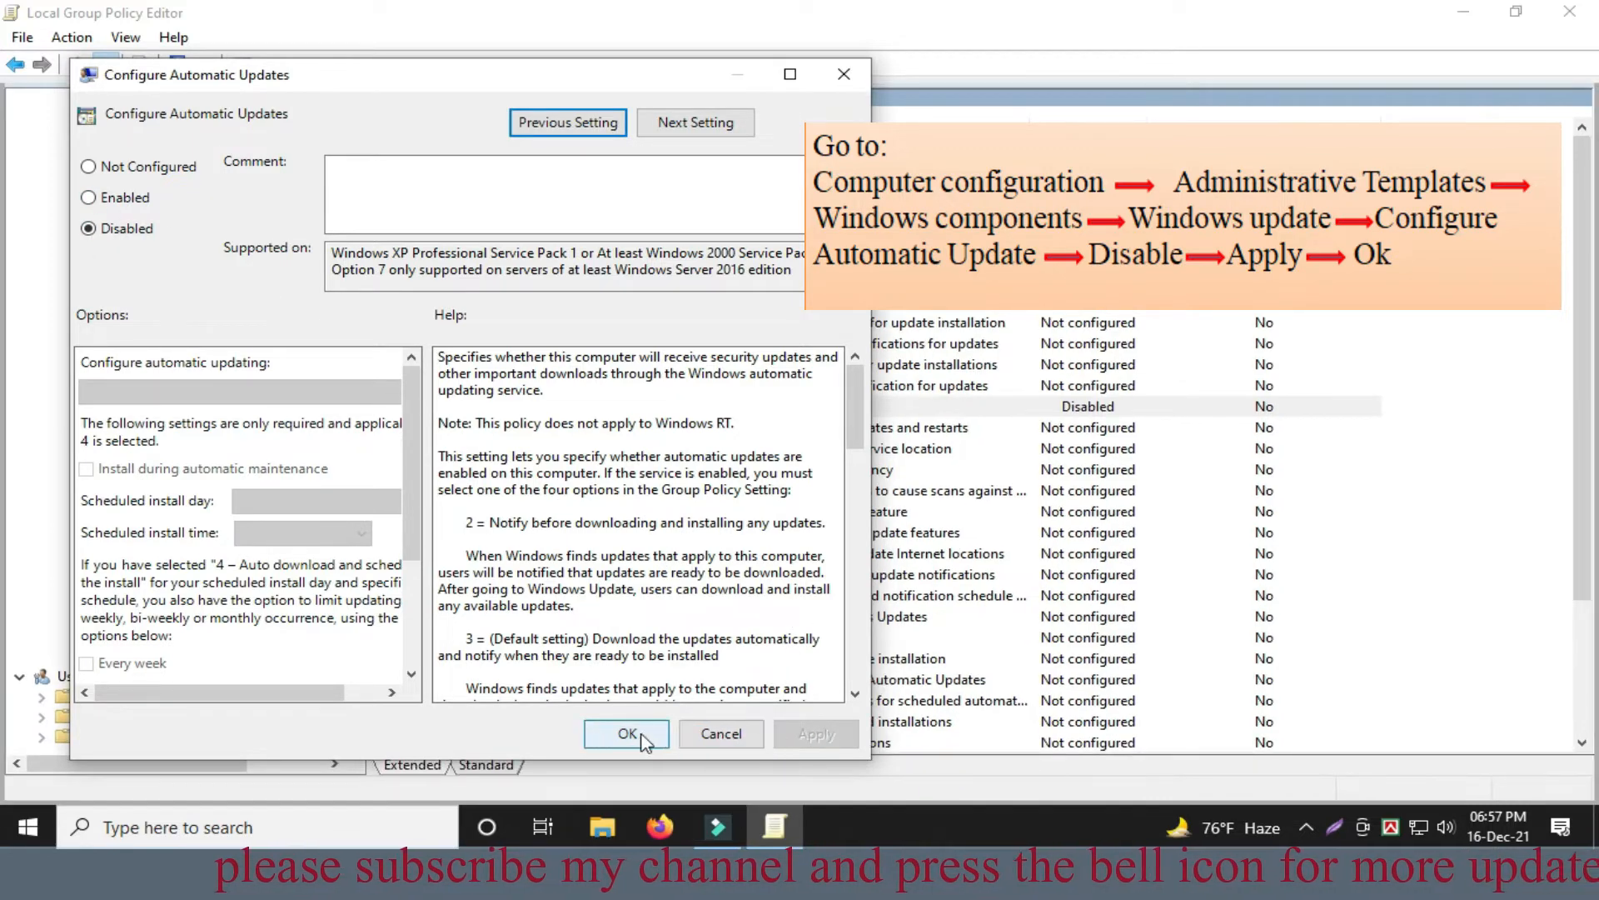
pyautogui.click(627, 734)
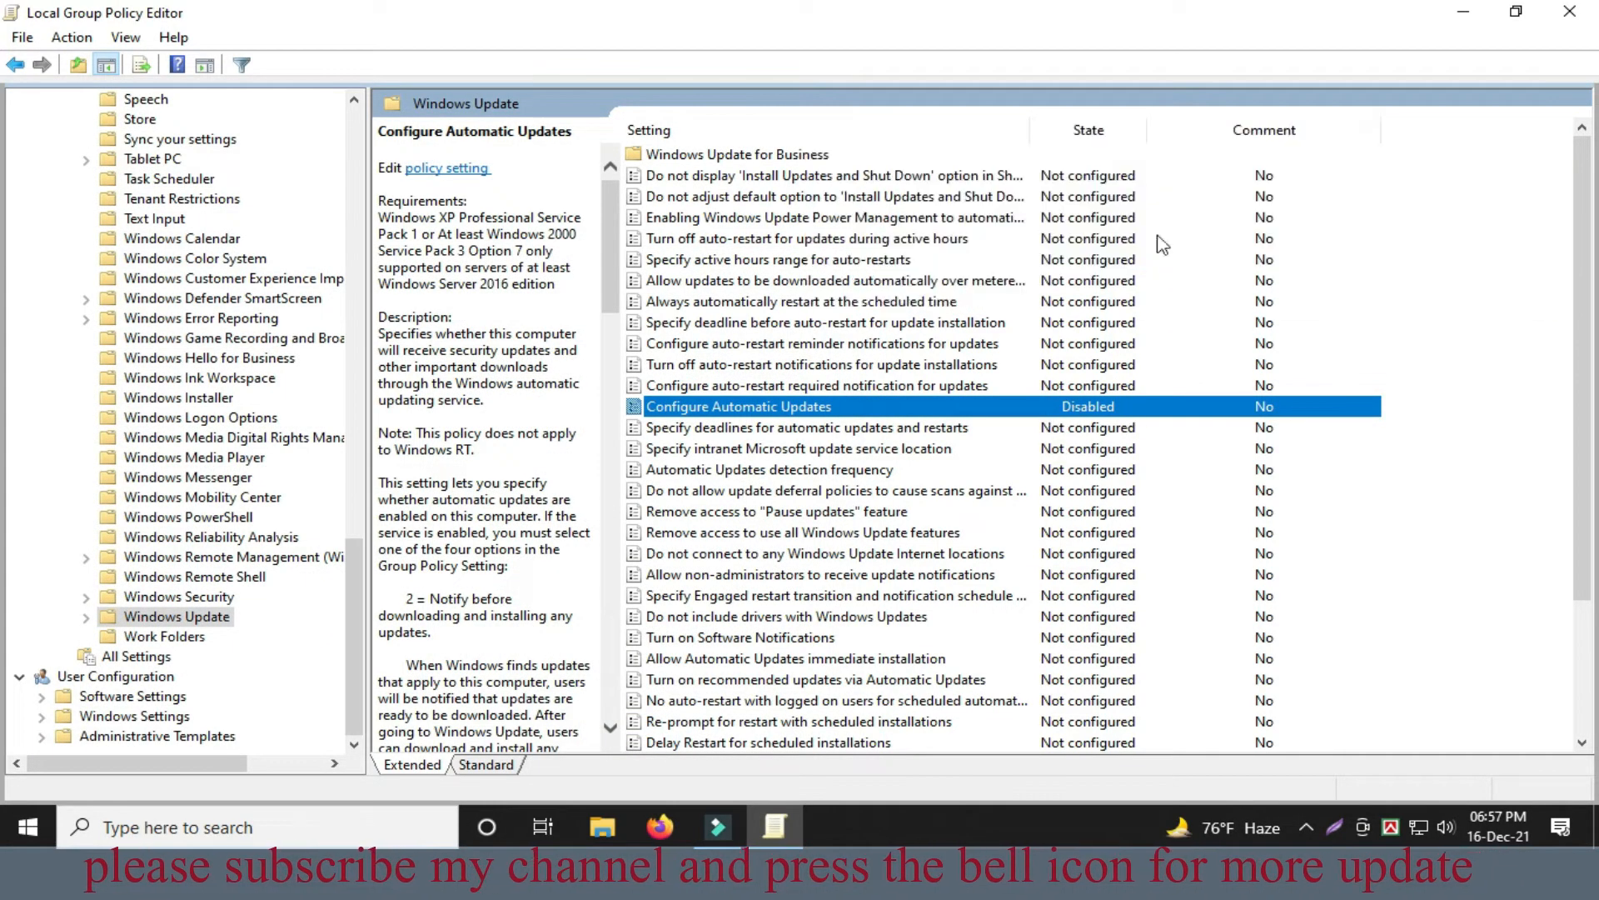
pyautogui.click(1570, 12)
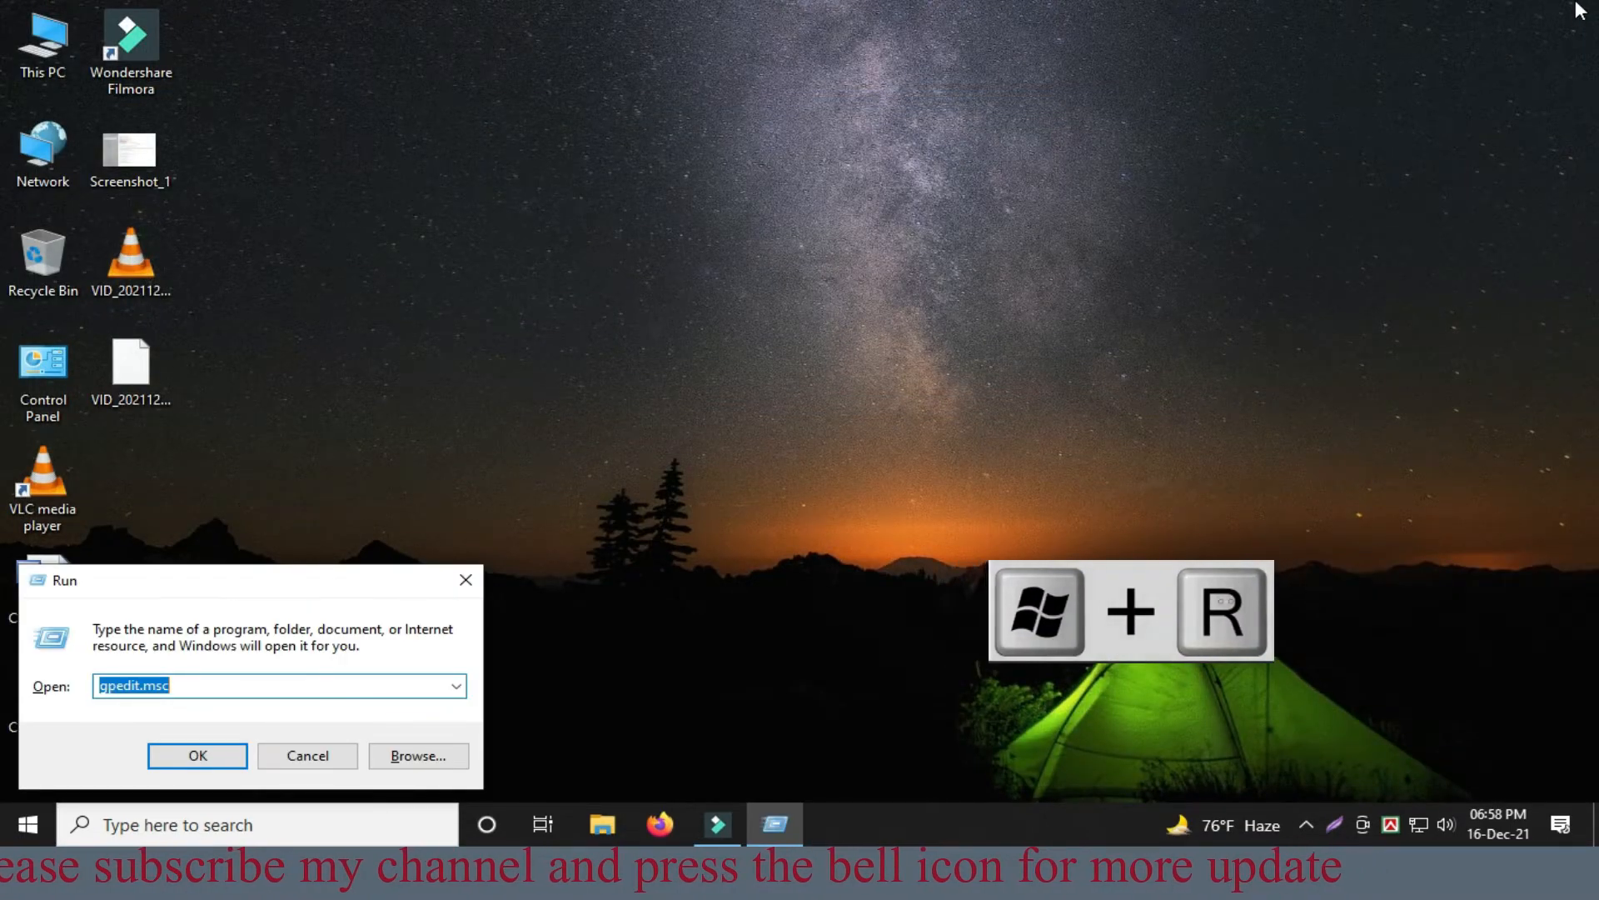
# - Run regedit to open the Registry Editor, maximize its window and widen the key tree
pyautogui.write('reg')
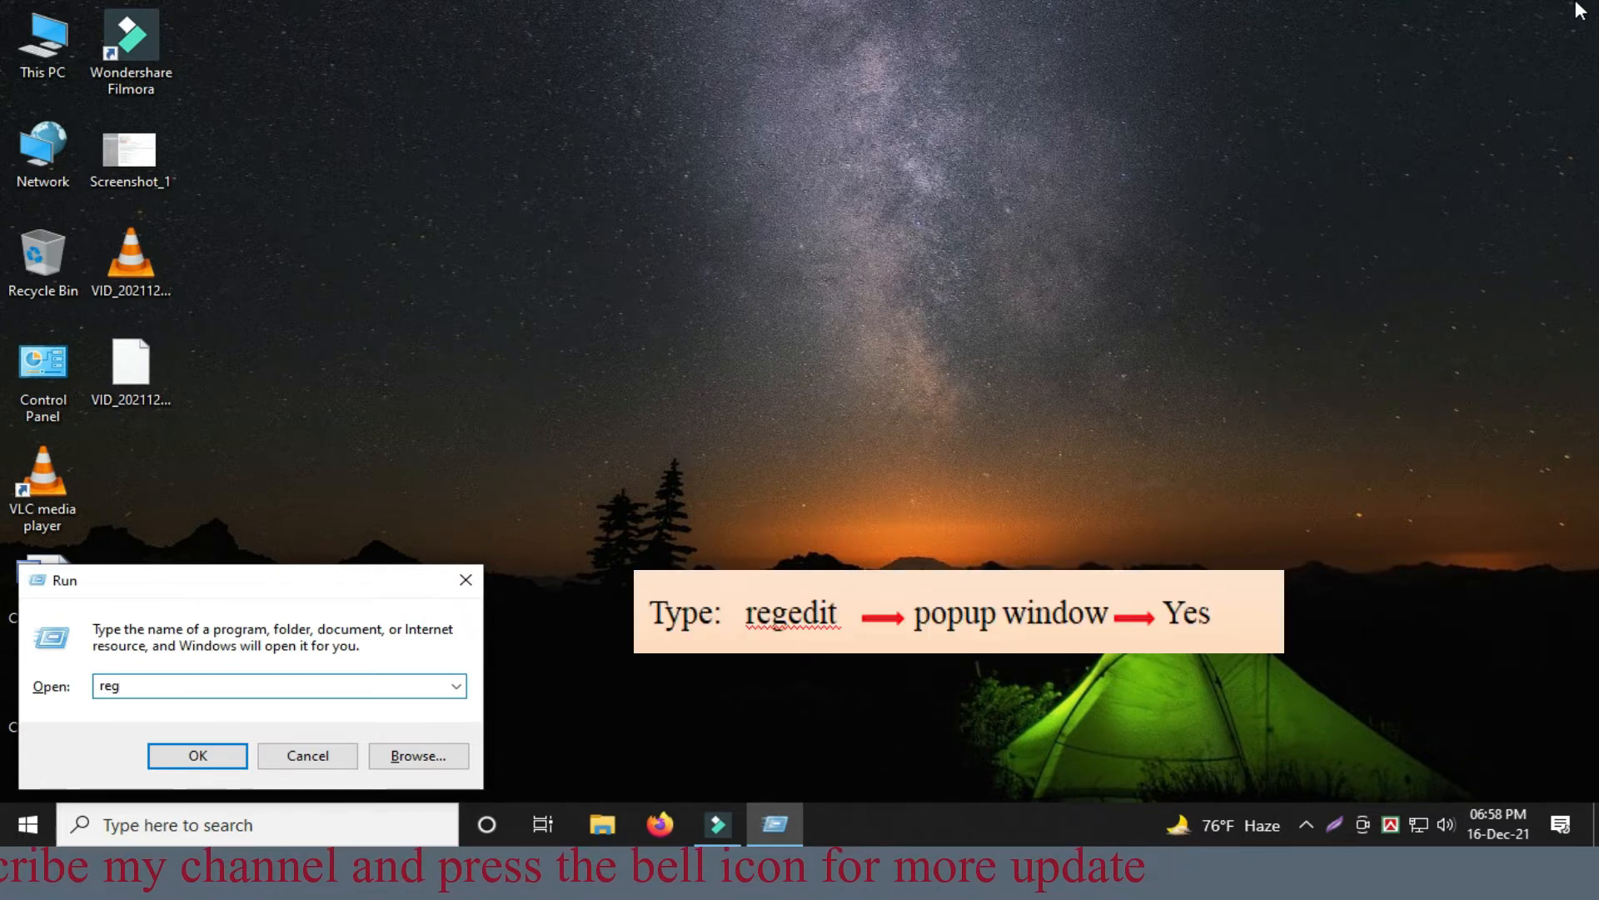
pyautogui.write('ed')
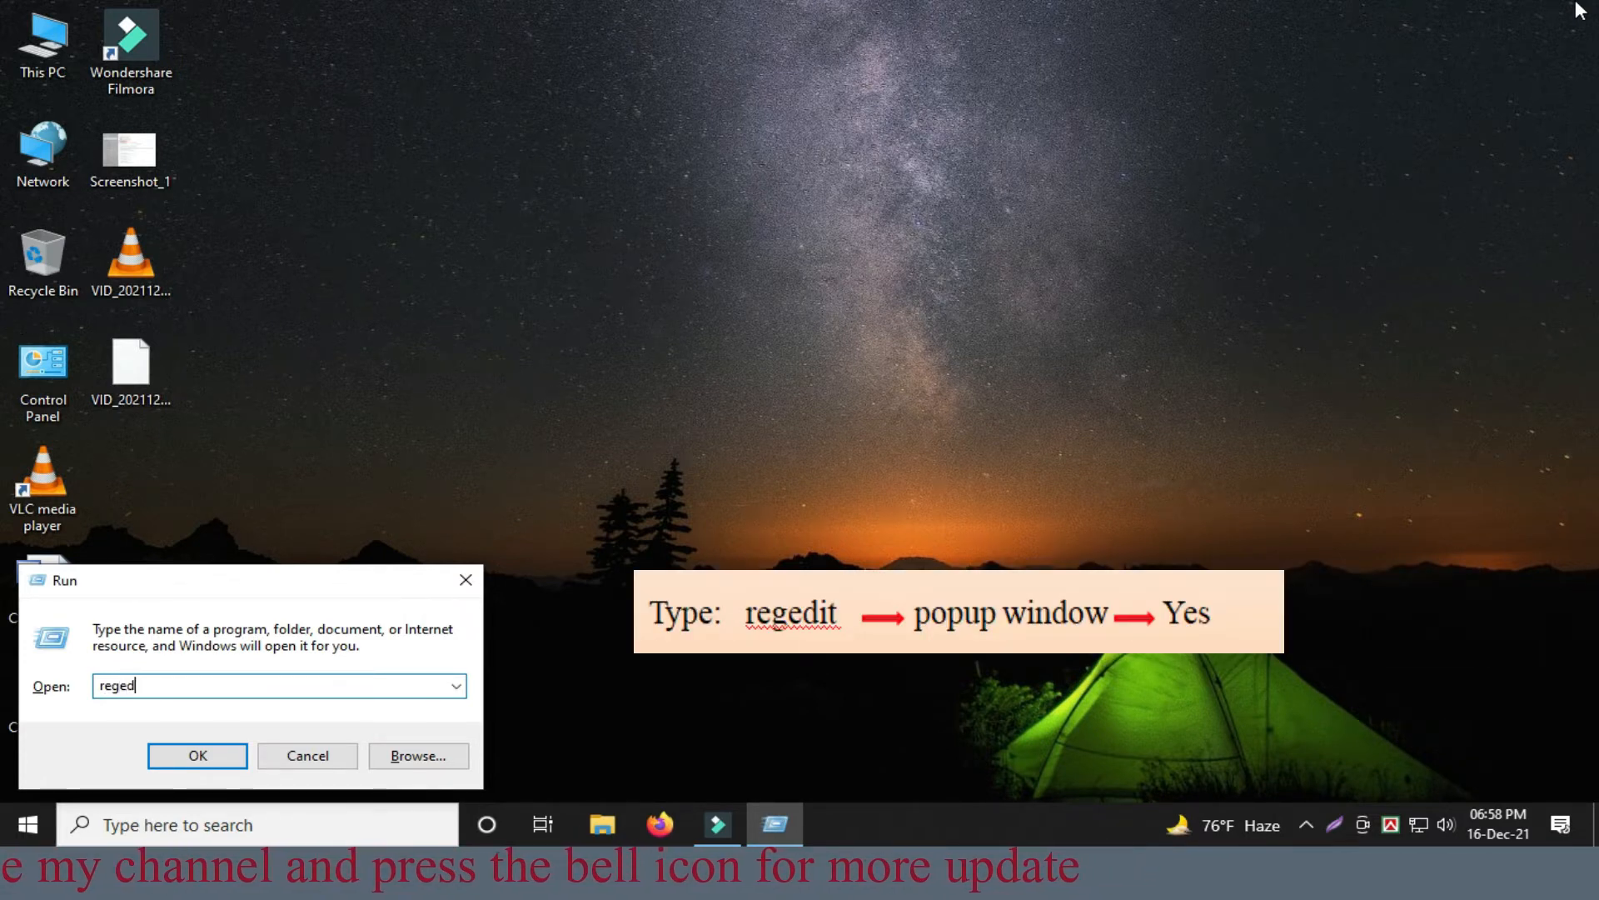
pyautogui.write('it')
pyautogui.press('Return')
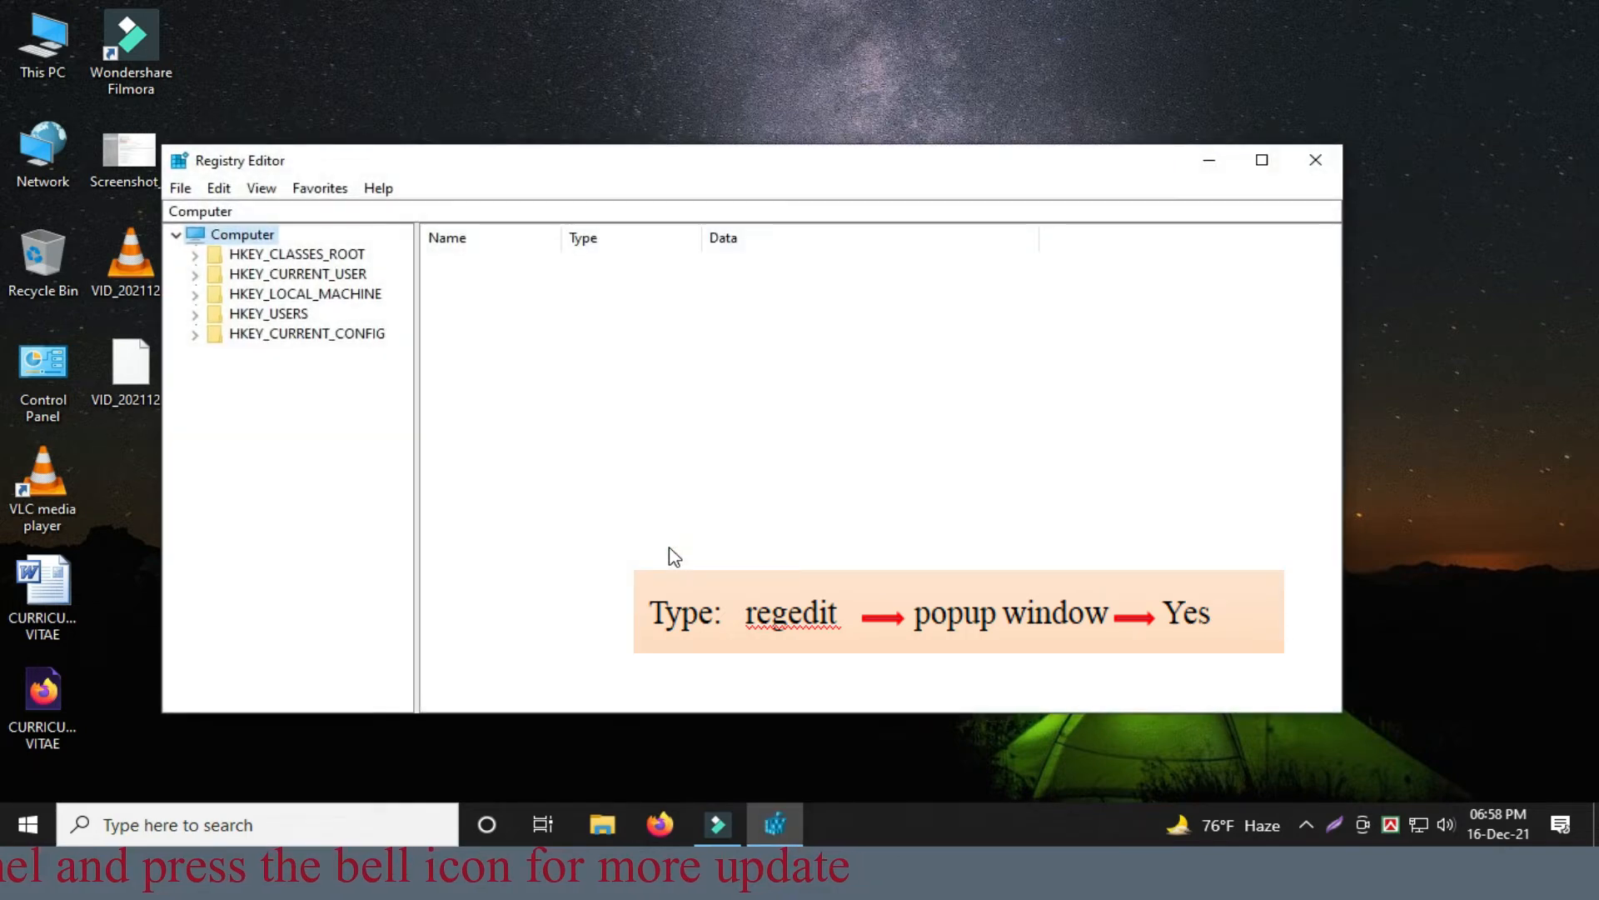
pyautogui.click(1262, 160)
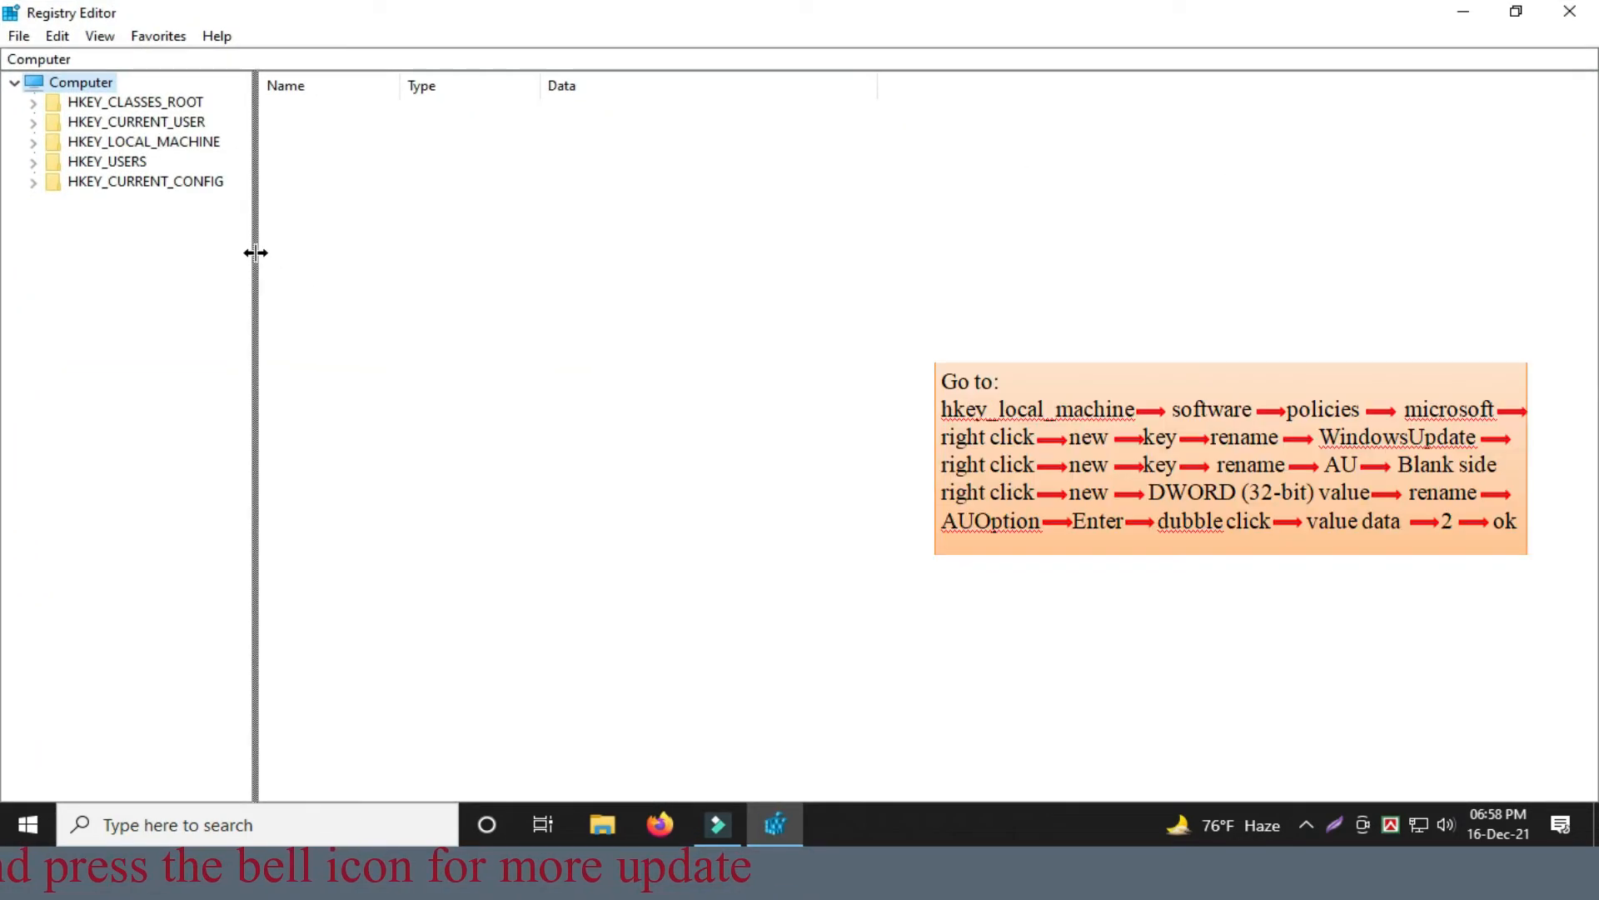
pyautogui.moveTo(255, 250); pyautogui.dragTo(332, 250)
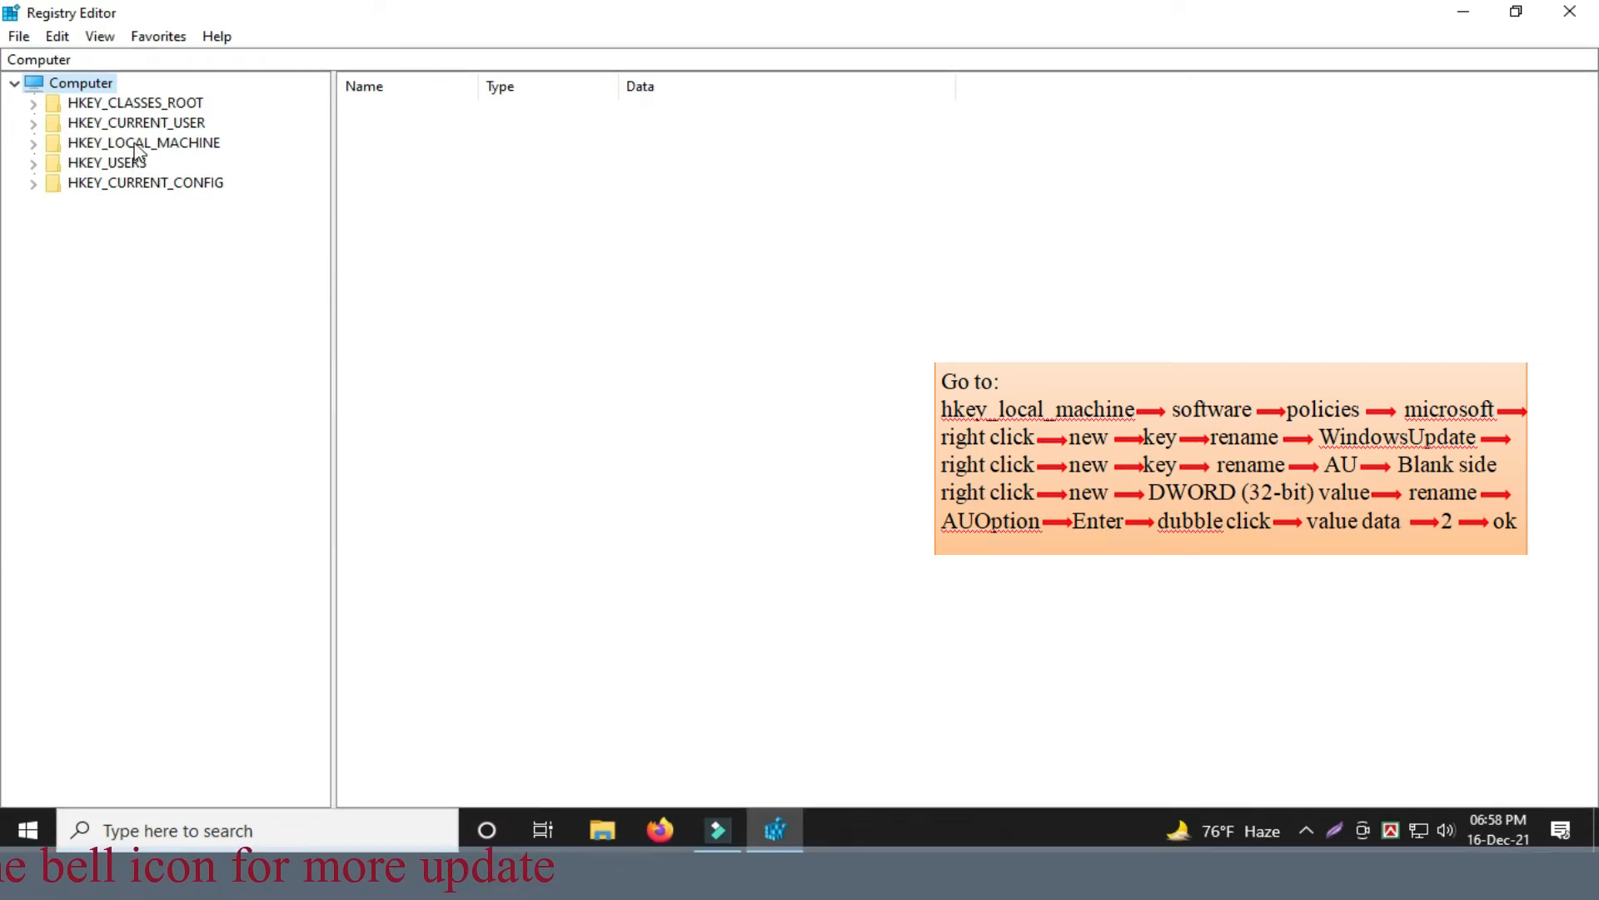
# - Expand HKEY_LOCAL_MACHINE, SOFTWARE and Policies in the registry tree and select the Microsoft key under Policies
pyautogui.click(33, 144)
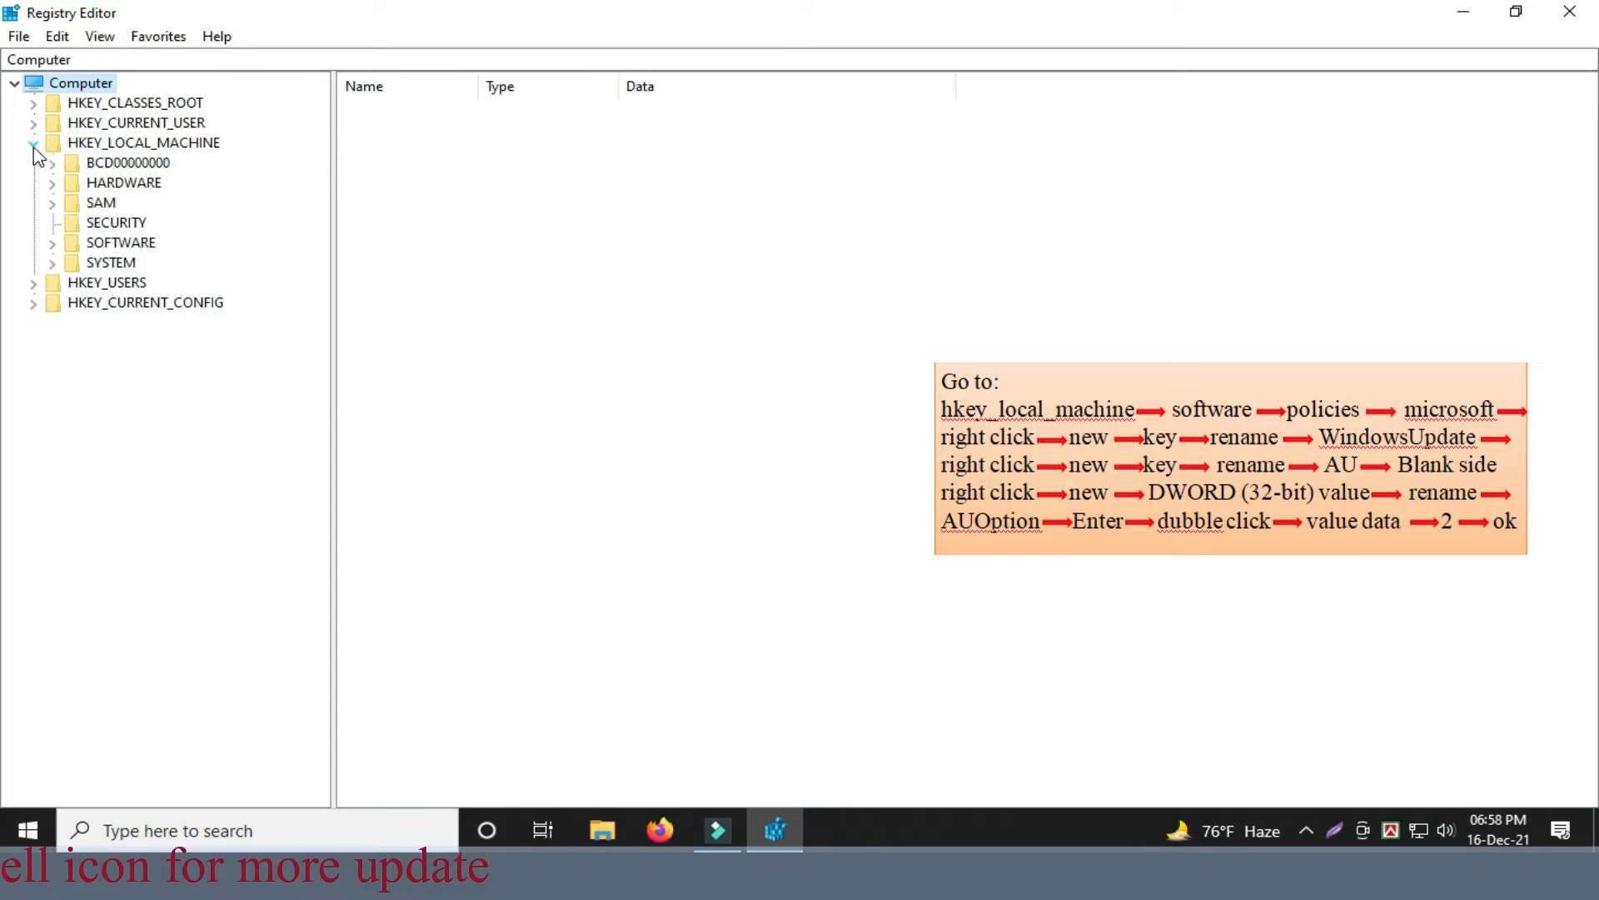
pyautogui.click(53, 244)
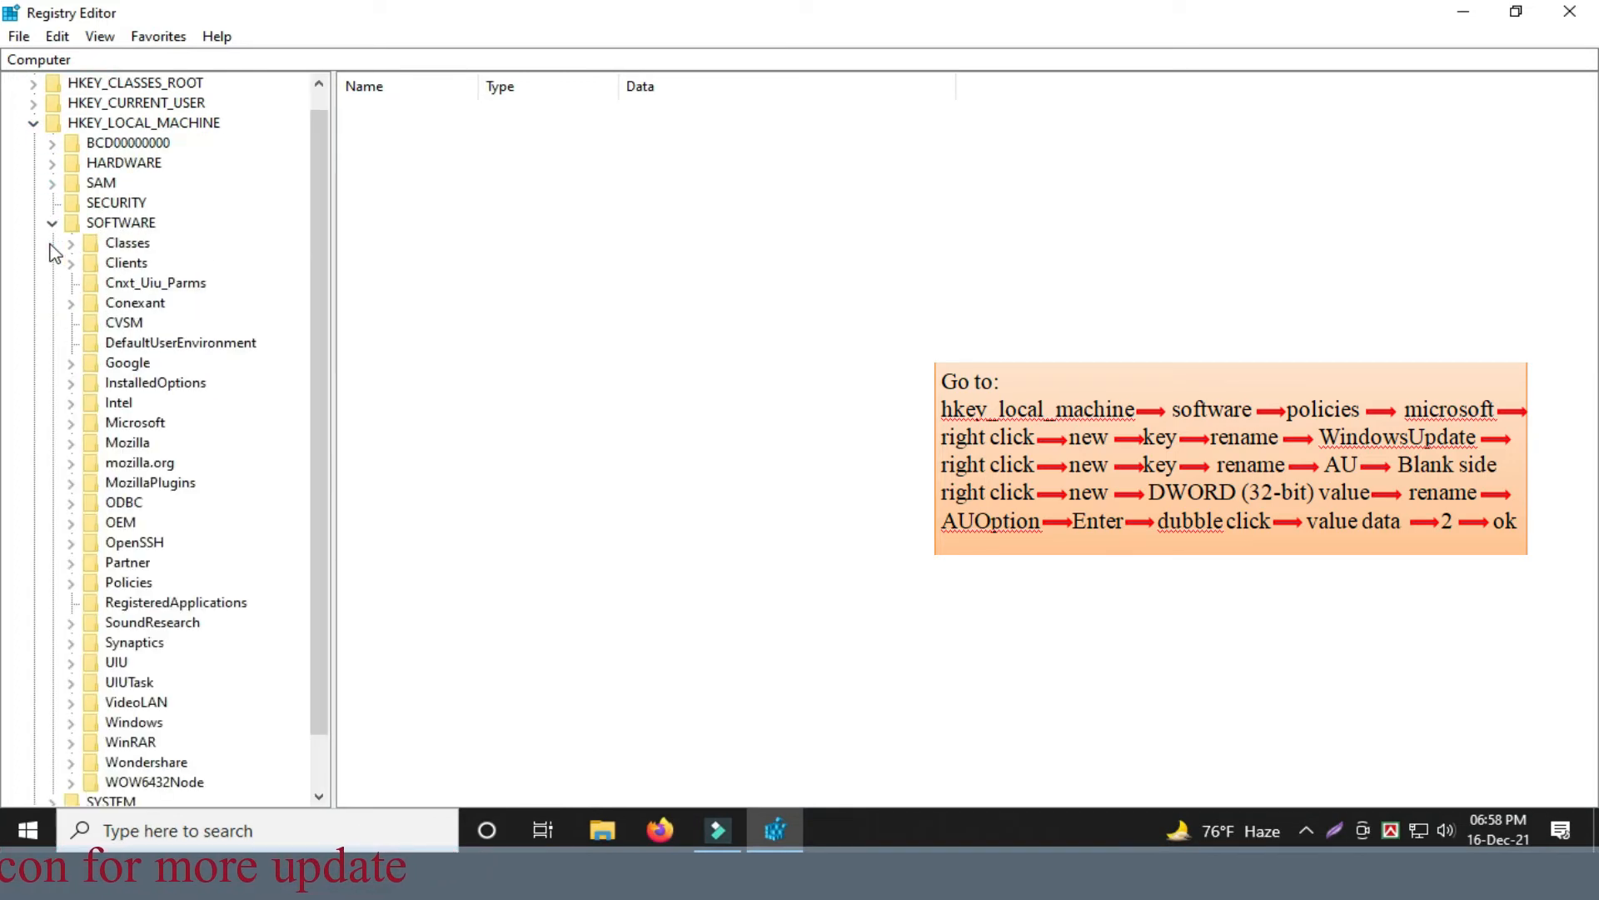
pyautogui.click(70, 584)
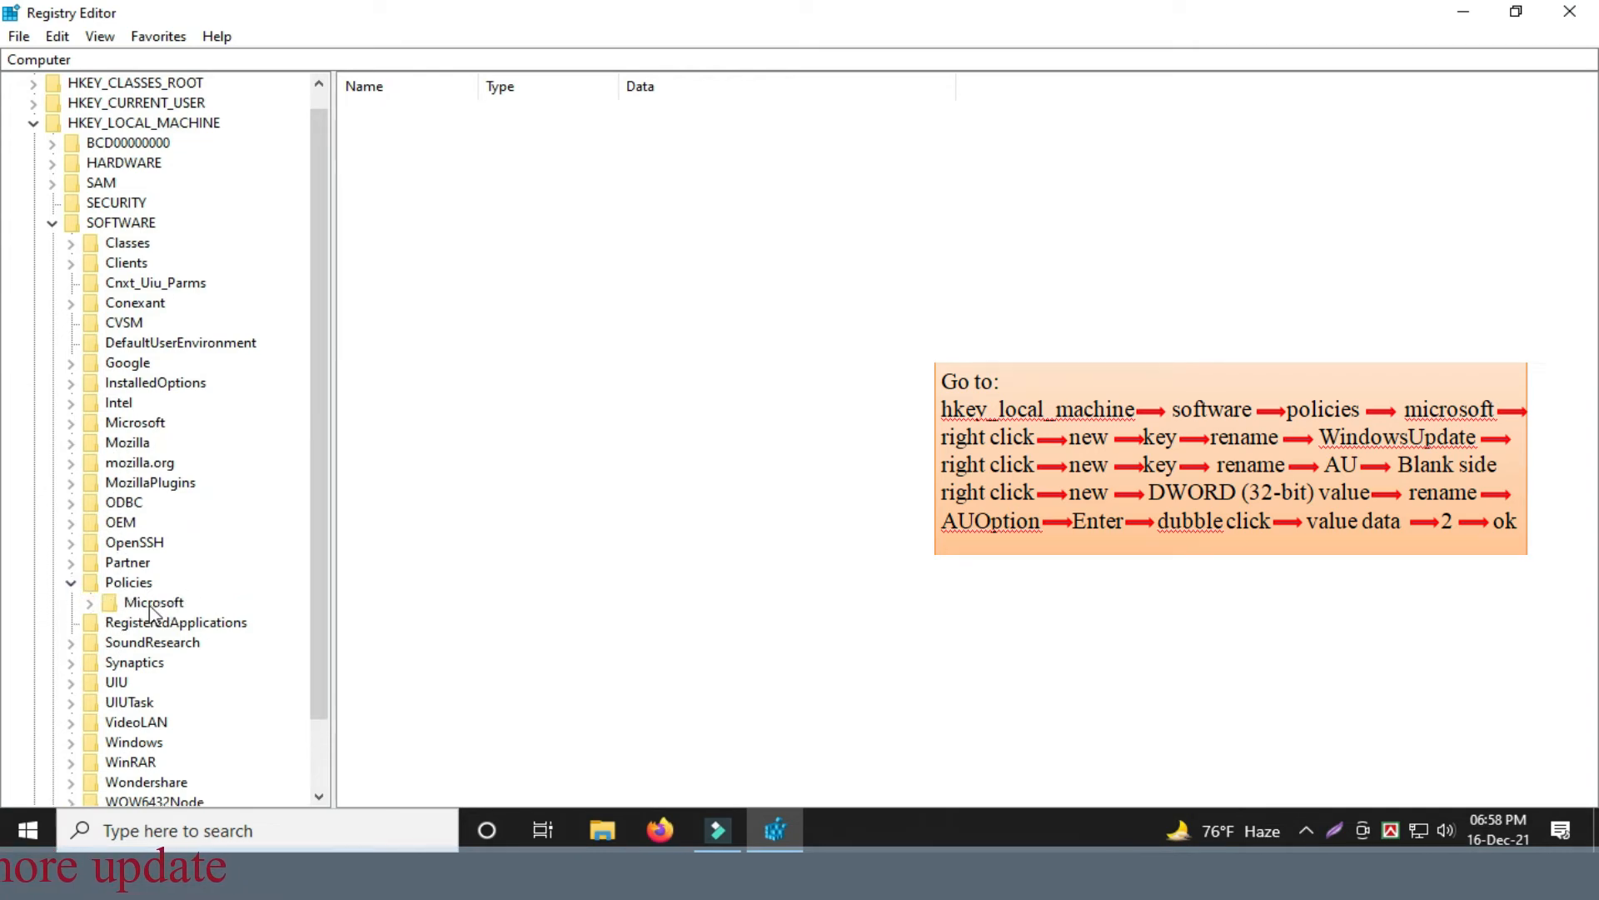
pyautogui.click(90, 603)
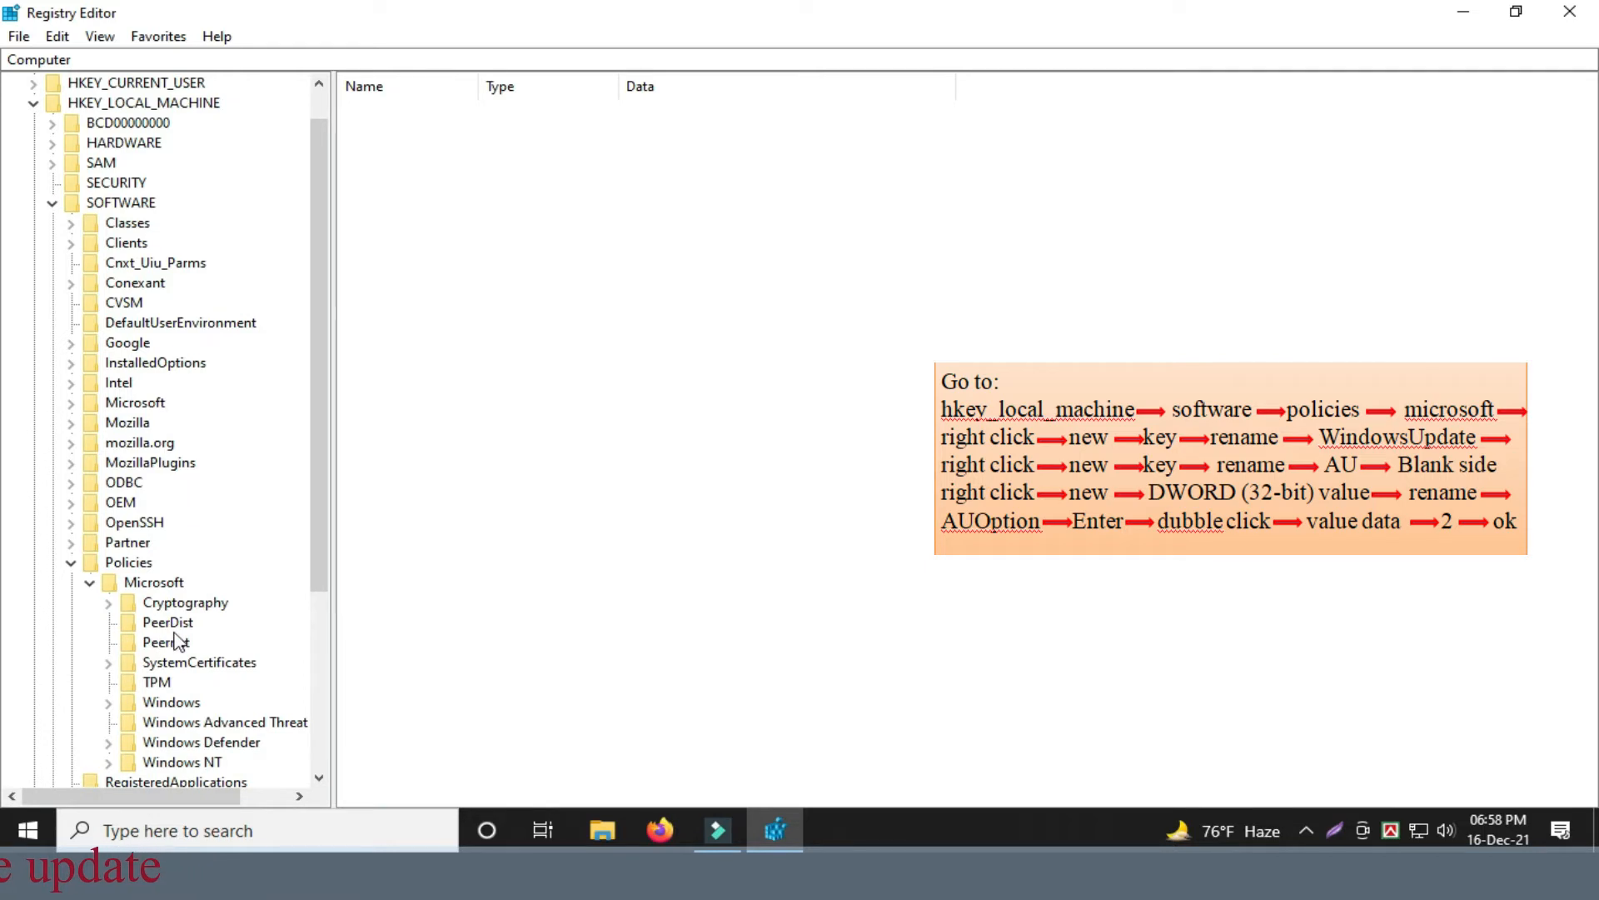
pyautogui.scroll(-2, 202, 637)
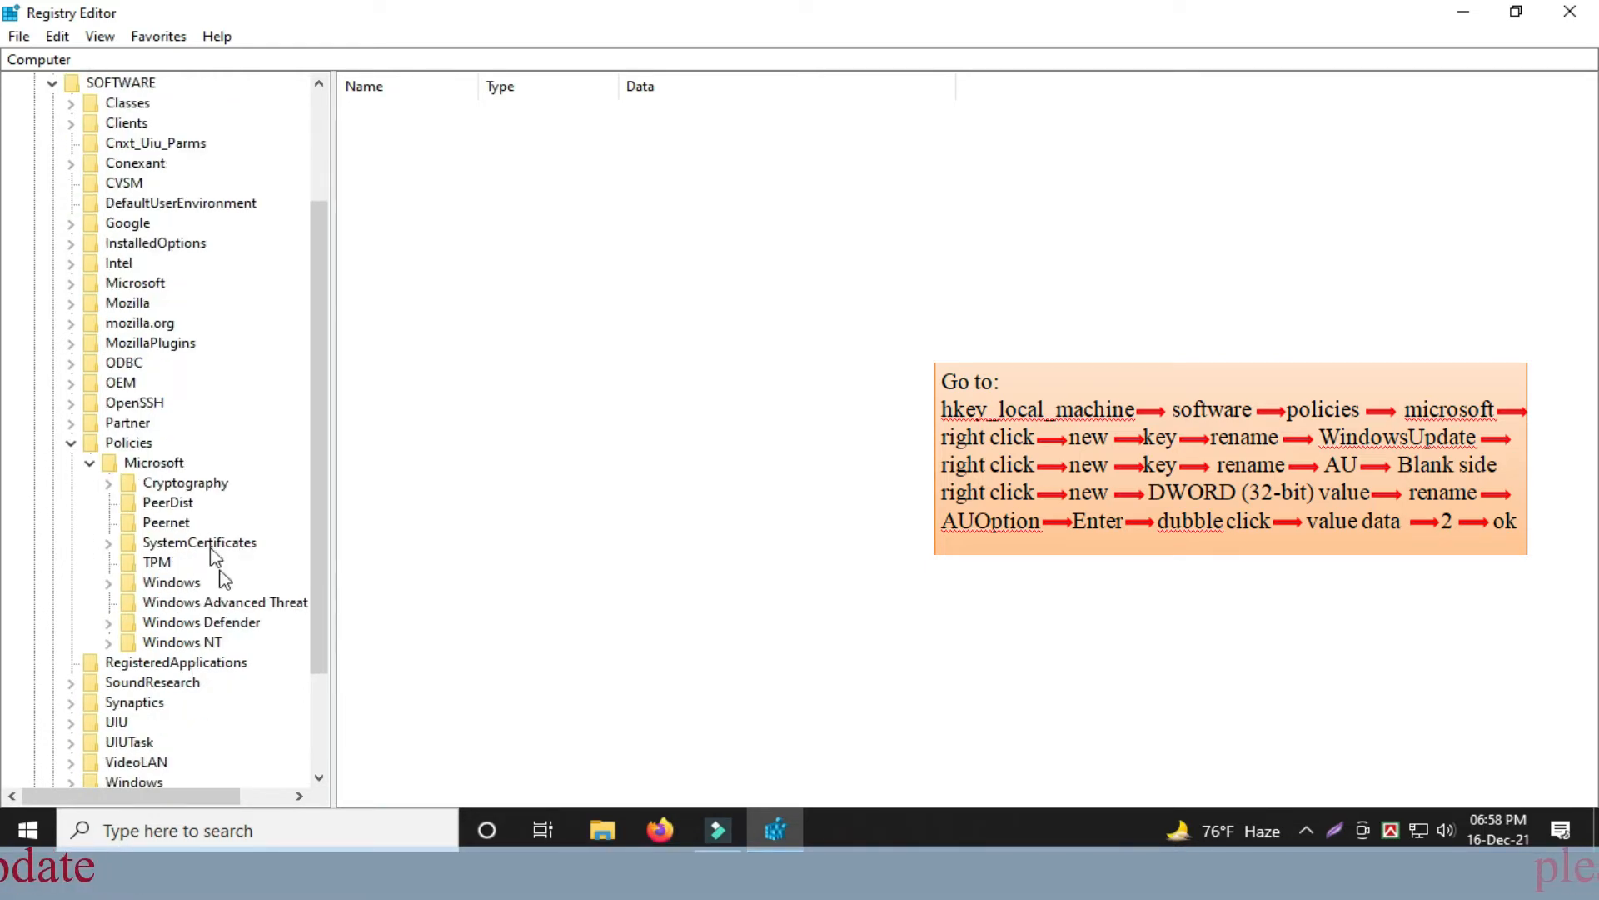
pyautogui.click(89, 463)
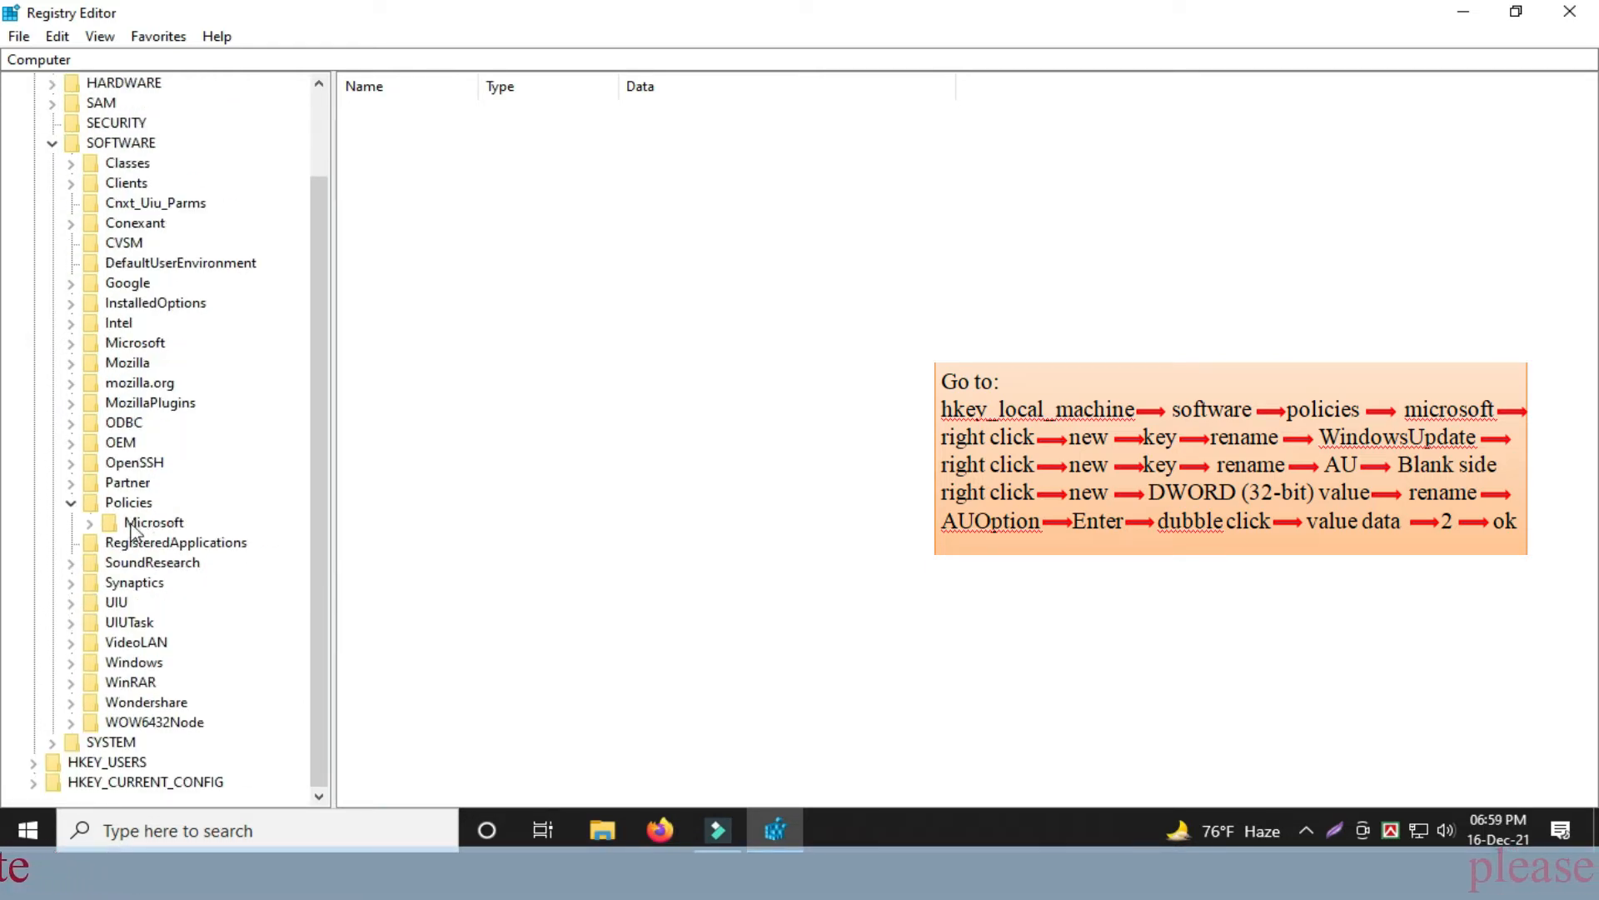
pyautogui.click(132, 526)
# - Create a new key named WindowsUpdate under the Microsoft policies key
pyautogui.rightClick(131, 525)
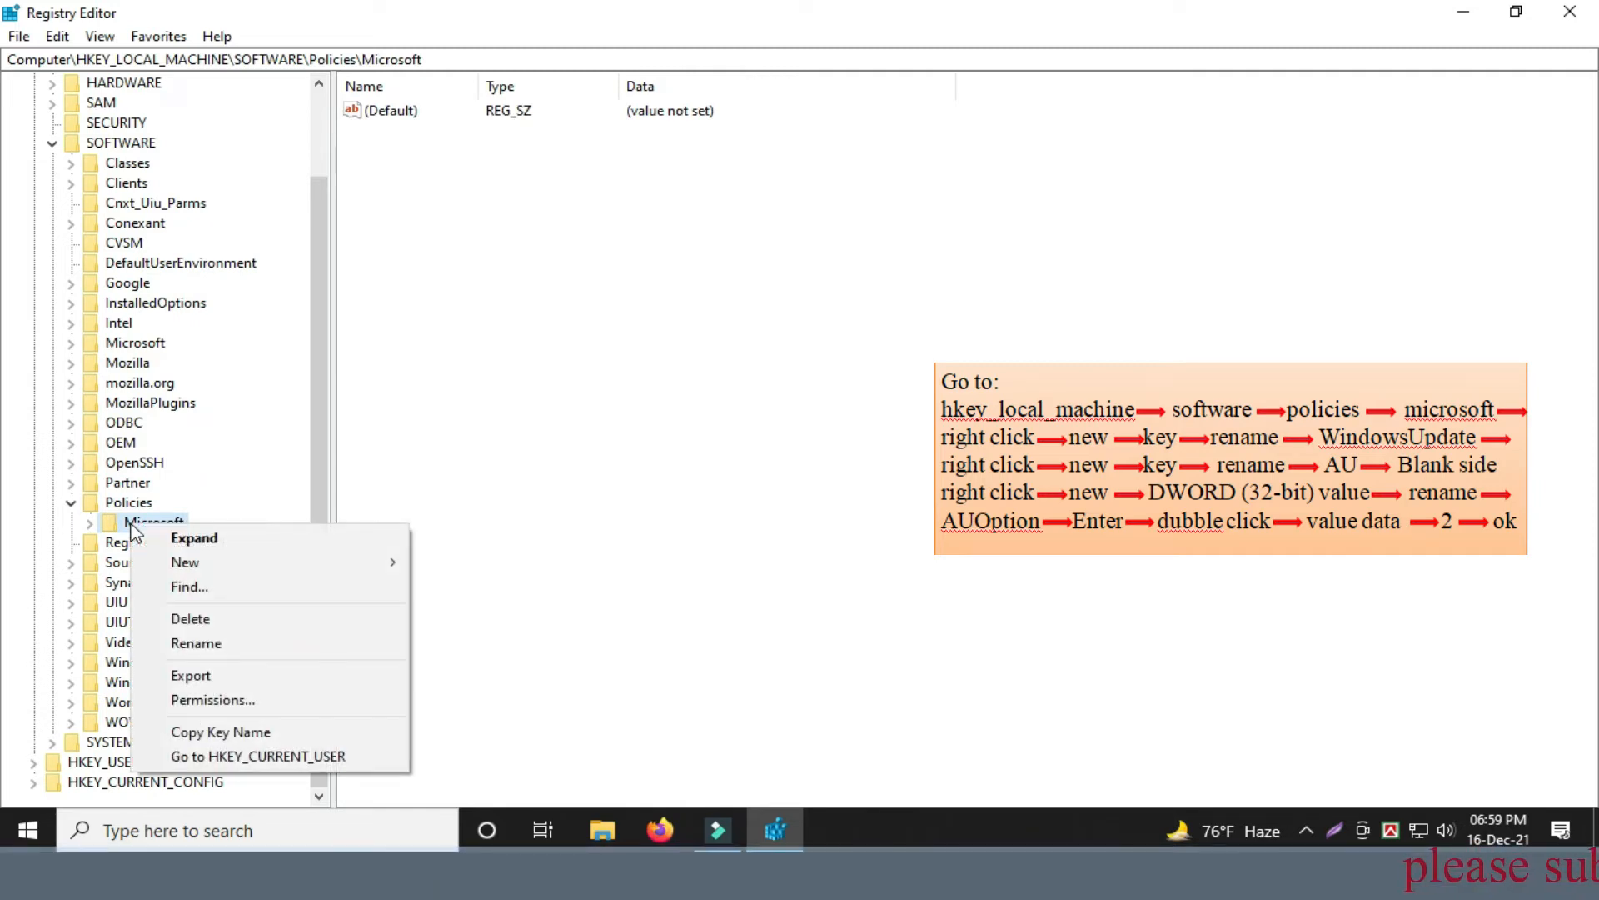
pyautogui.moveTo(192, 564)
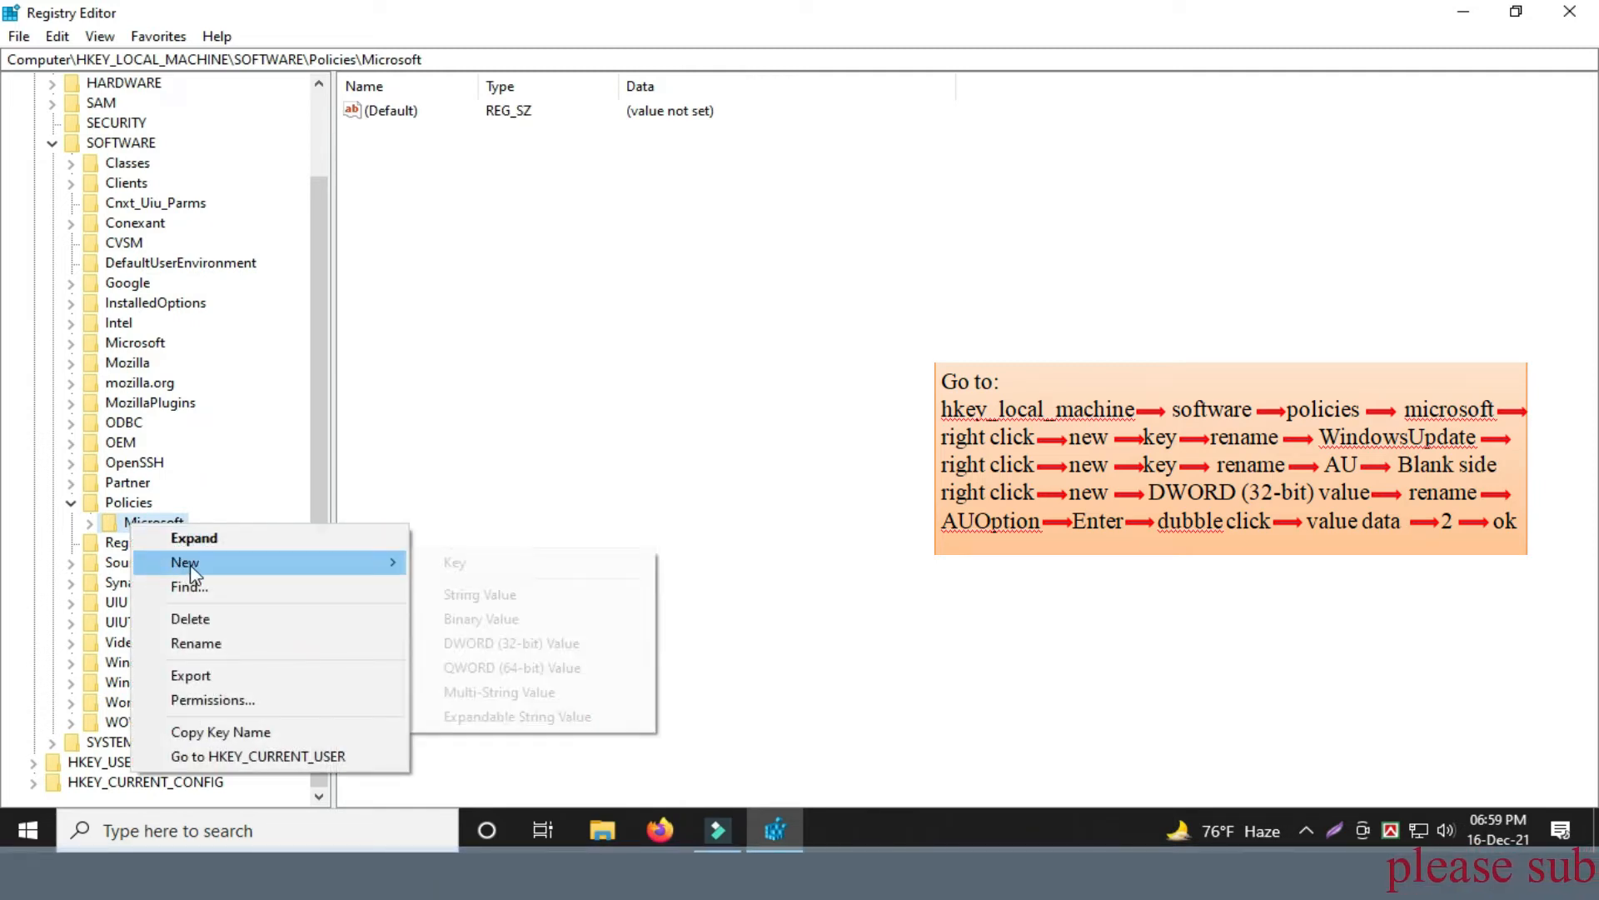
pyautogui.click(486, 573)
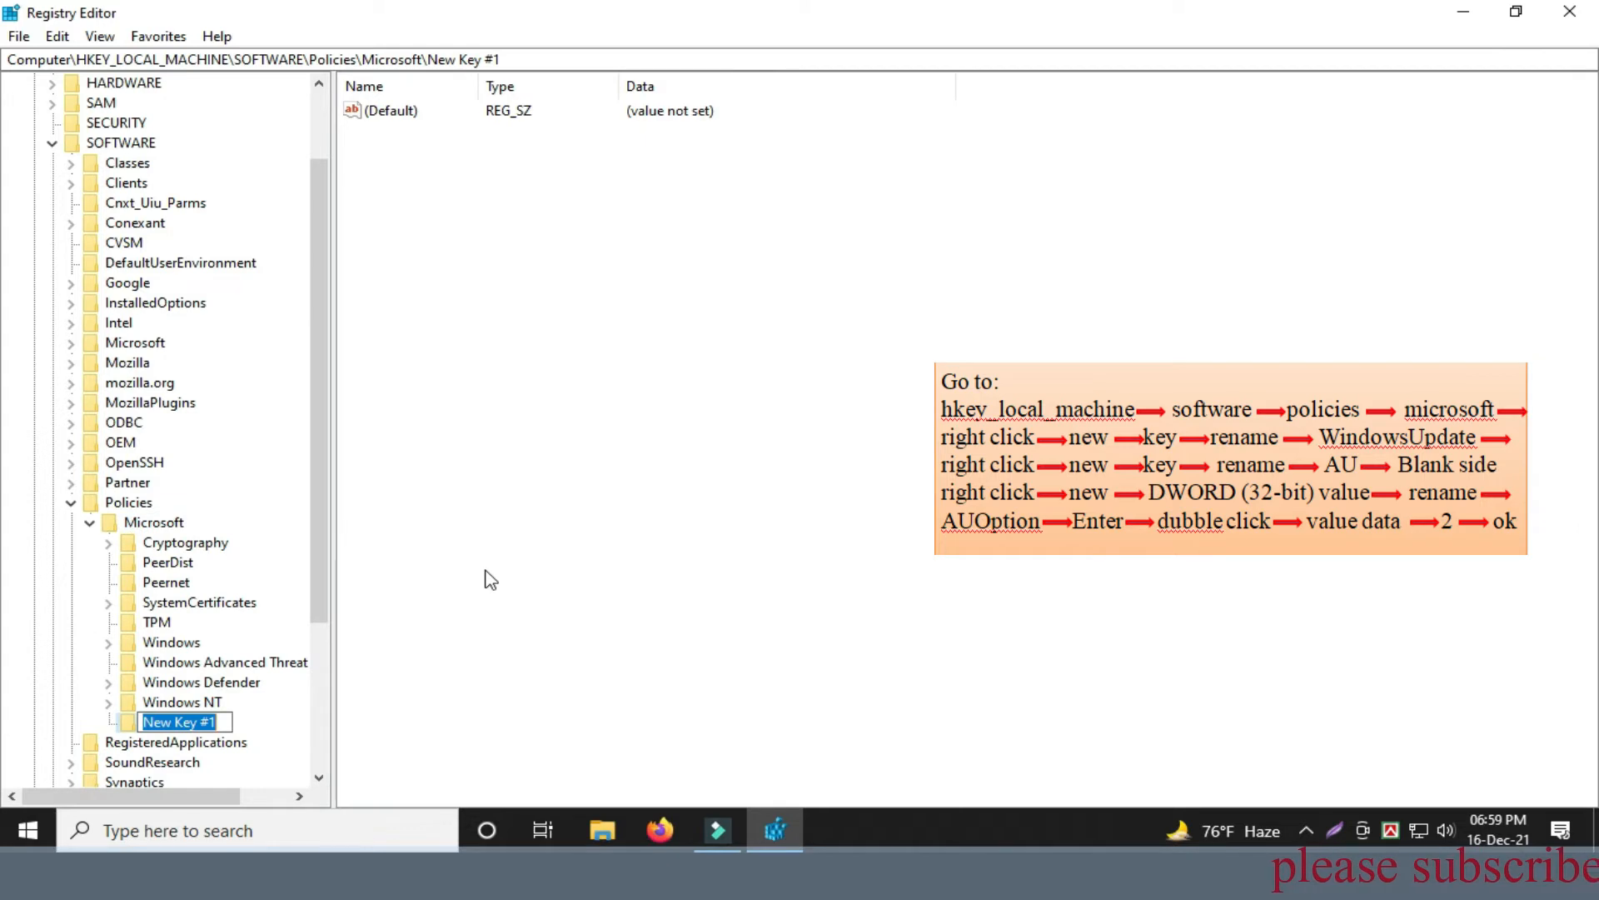
pyautogui.write('Win')
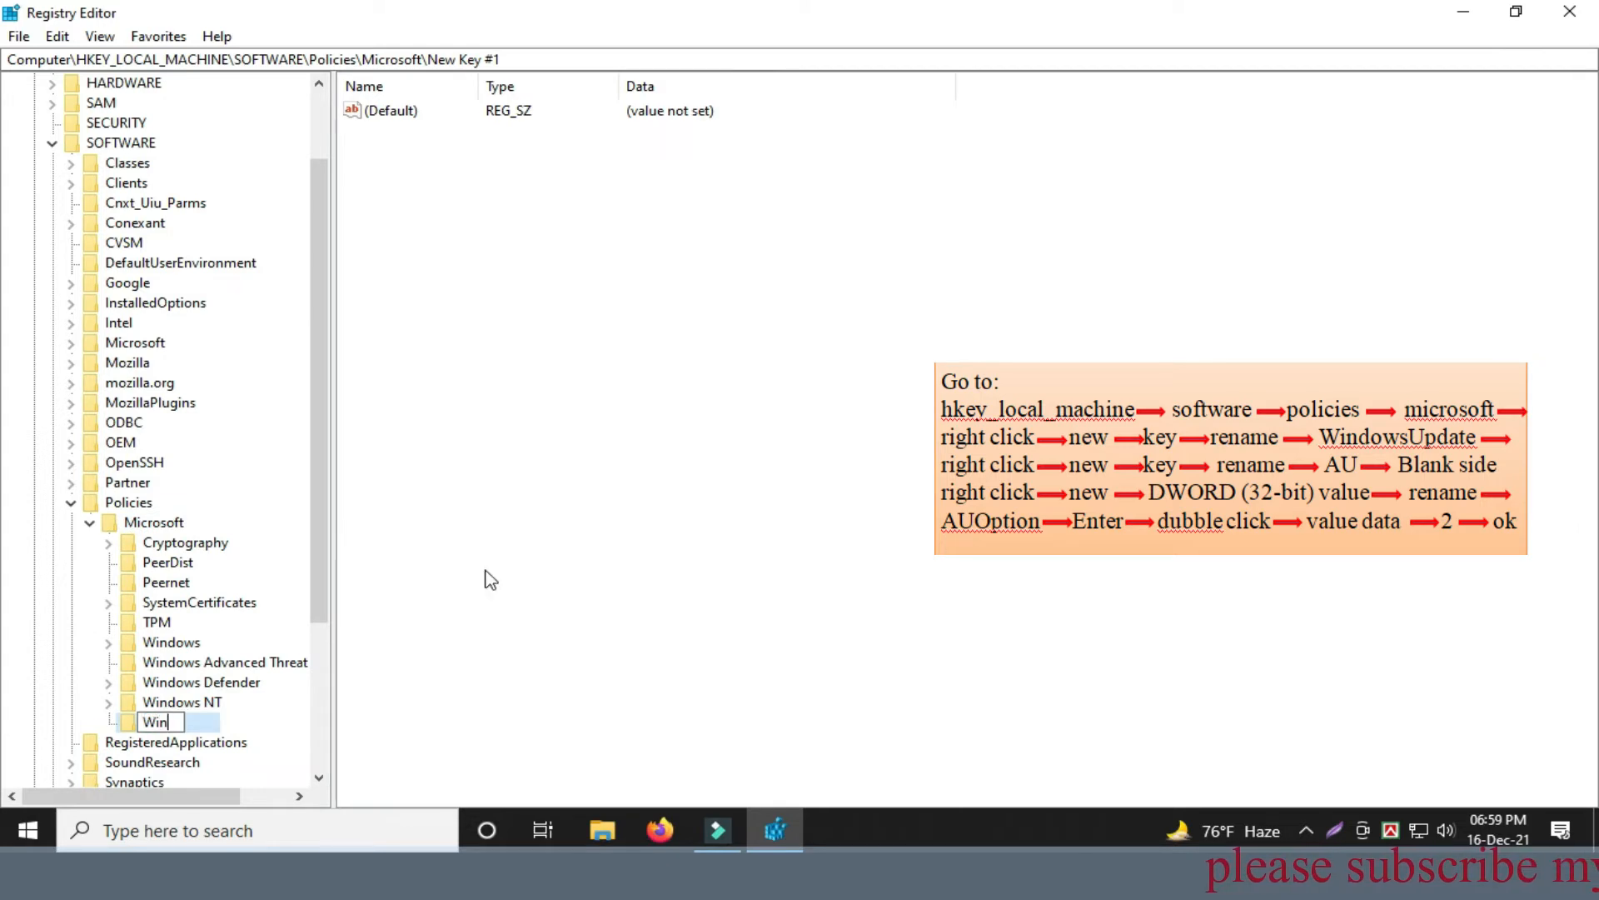
pyautogui.write('dos')
pyautogui.write('ws')
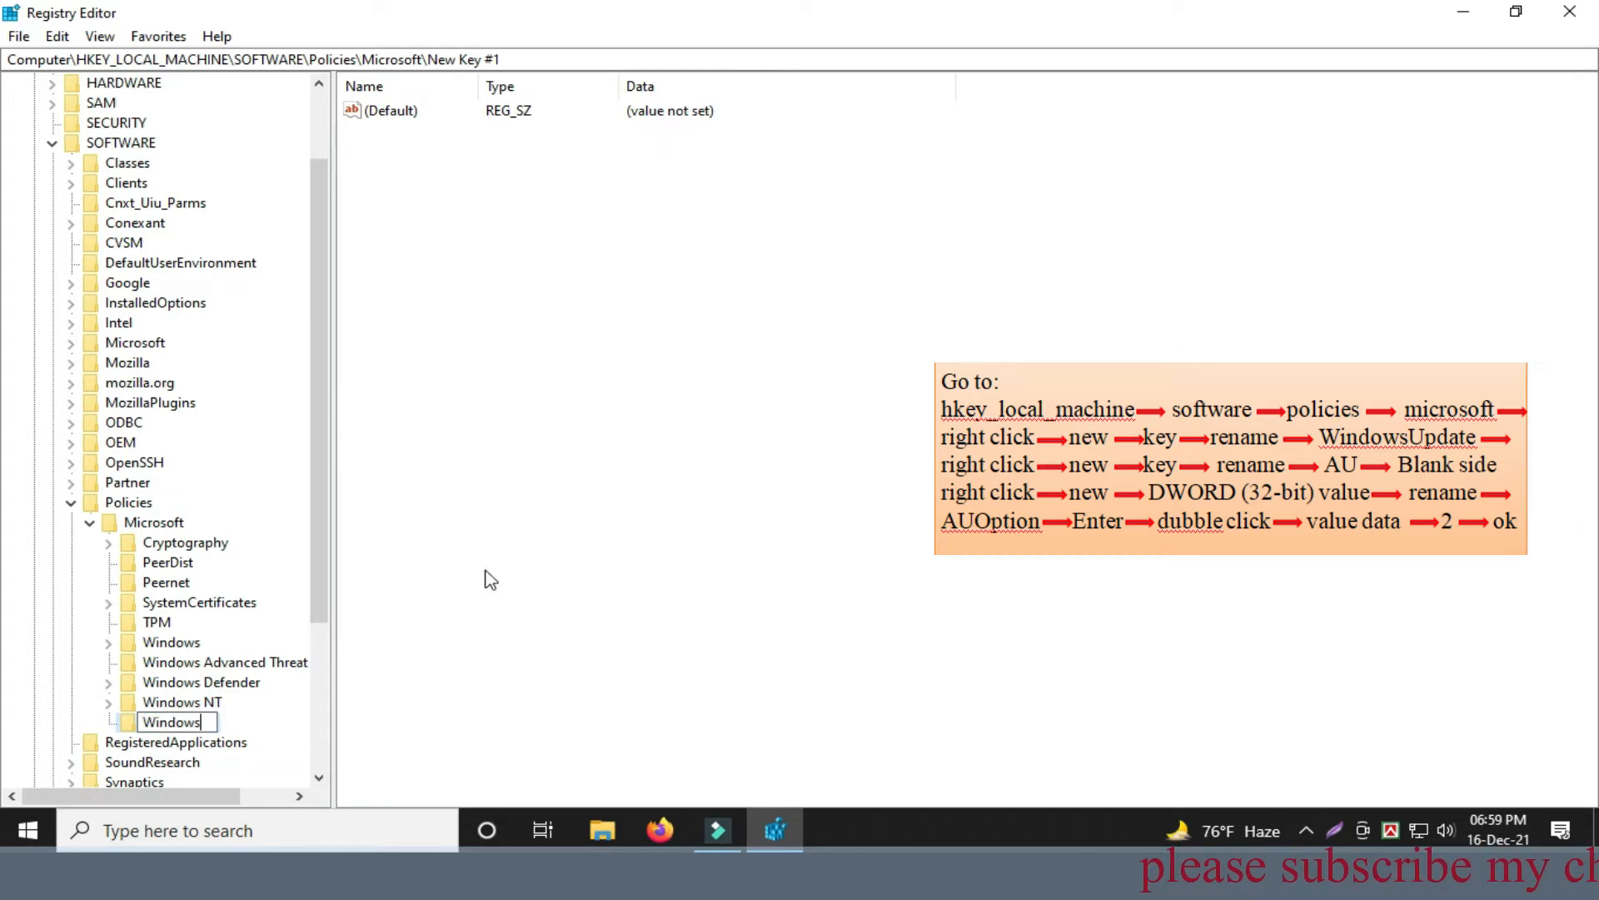
pyautogui.write('Update')
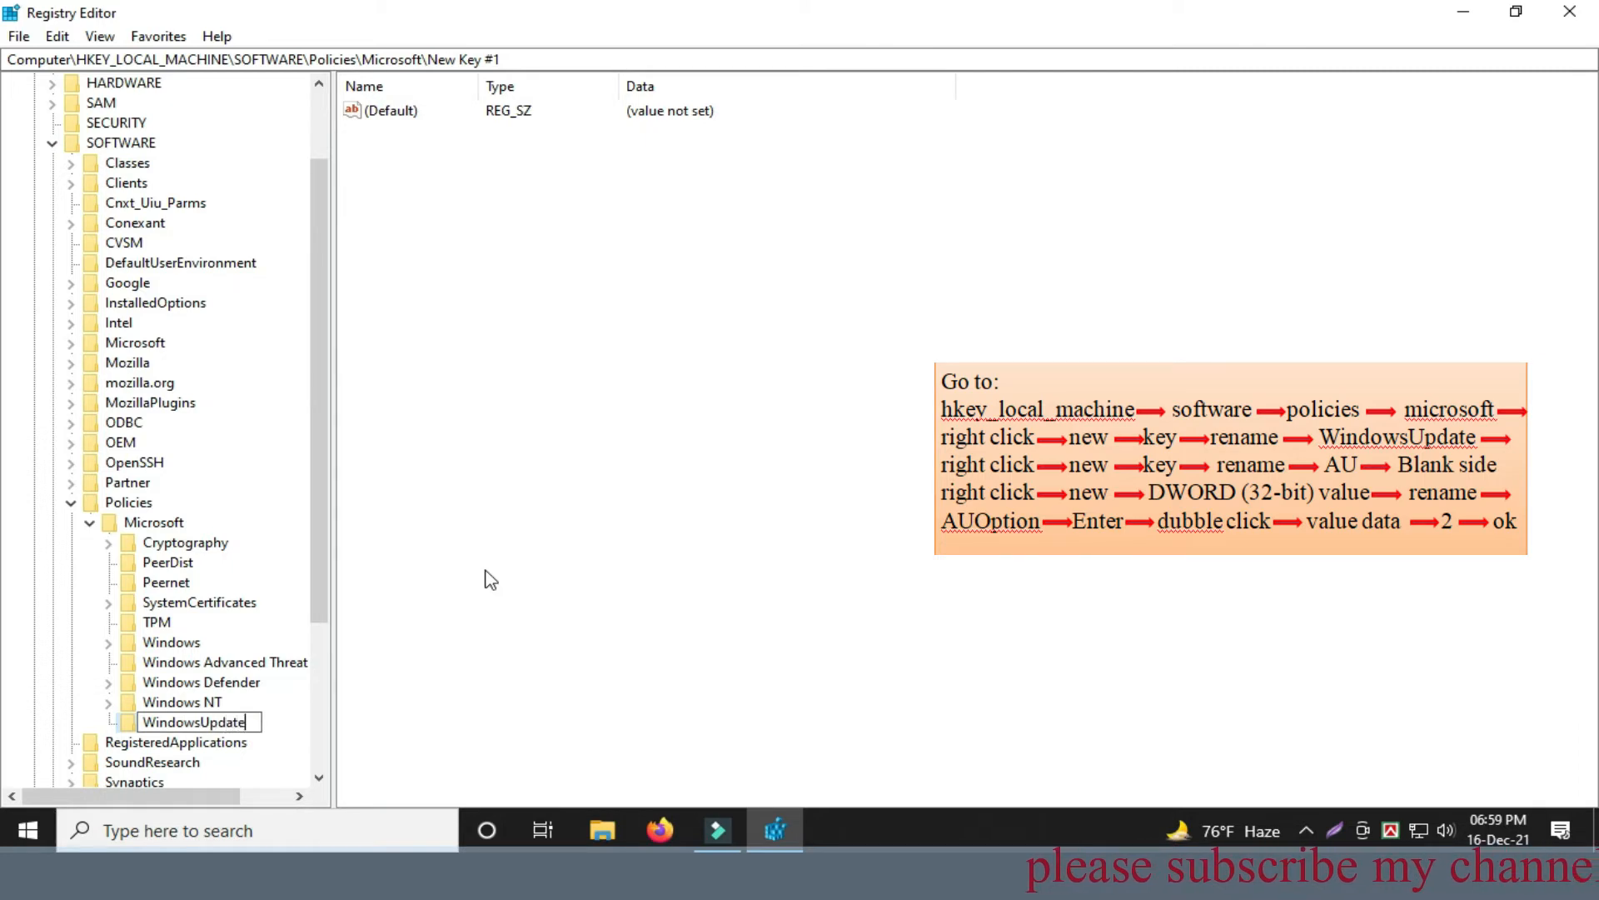
pyautogui.press('Return')
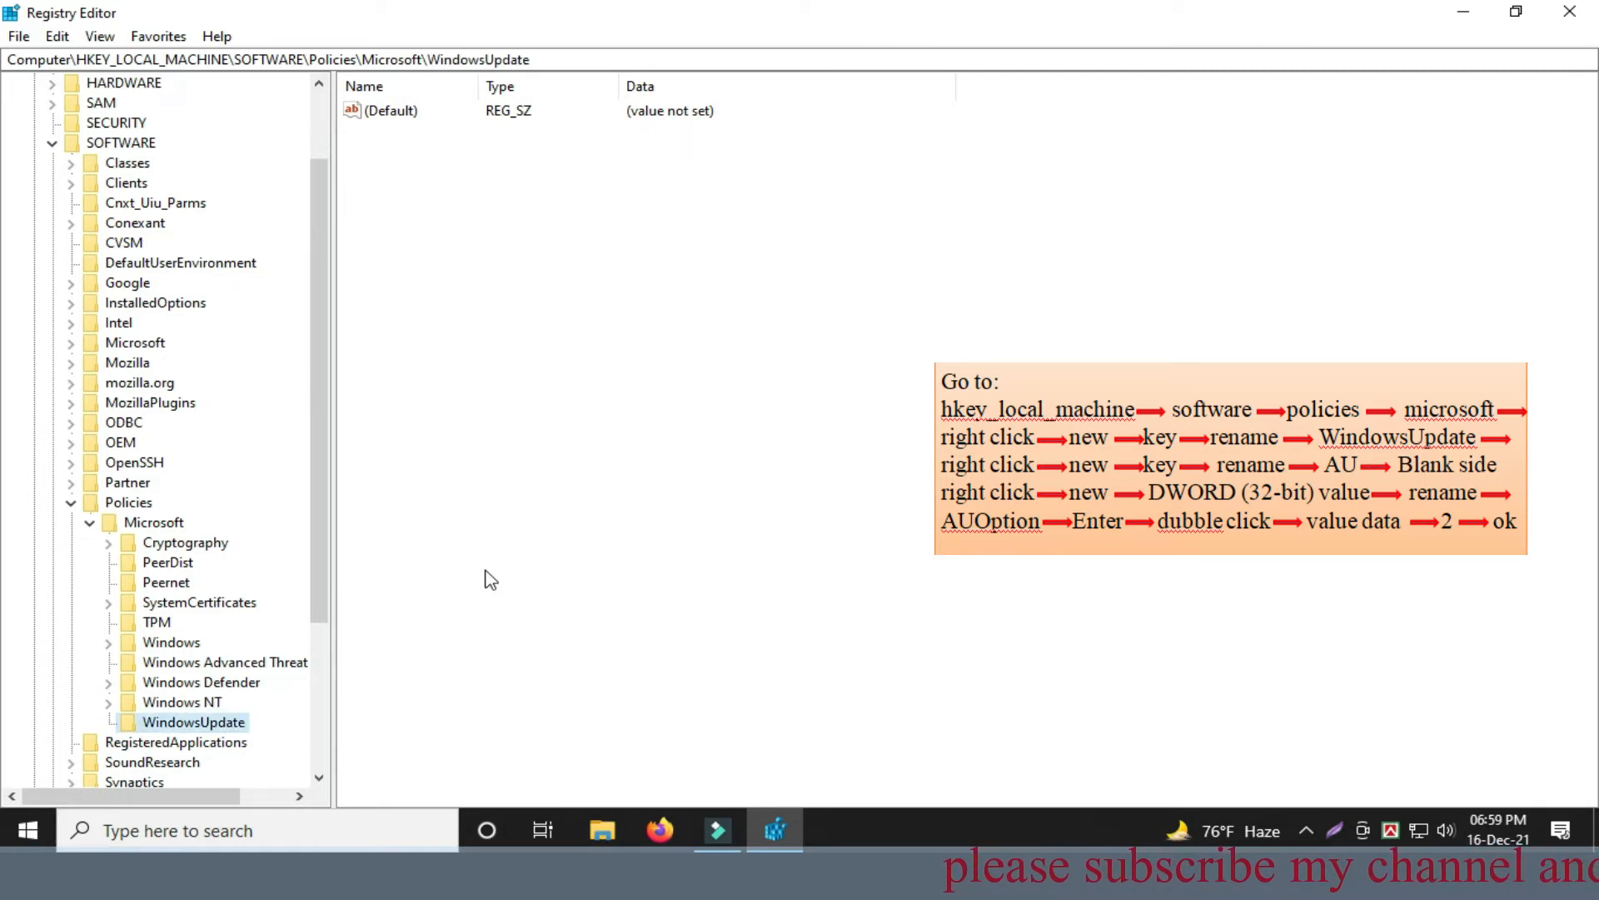
# - Create a subkey named AU inside the WindowsUpdate key
pyautogui.scroll(-2, 206, 727)
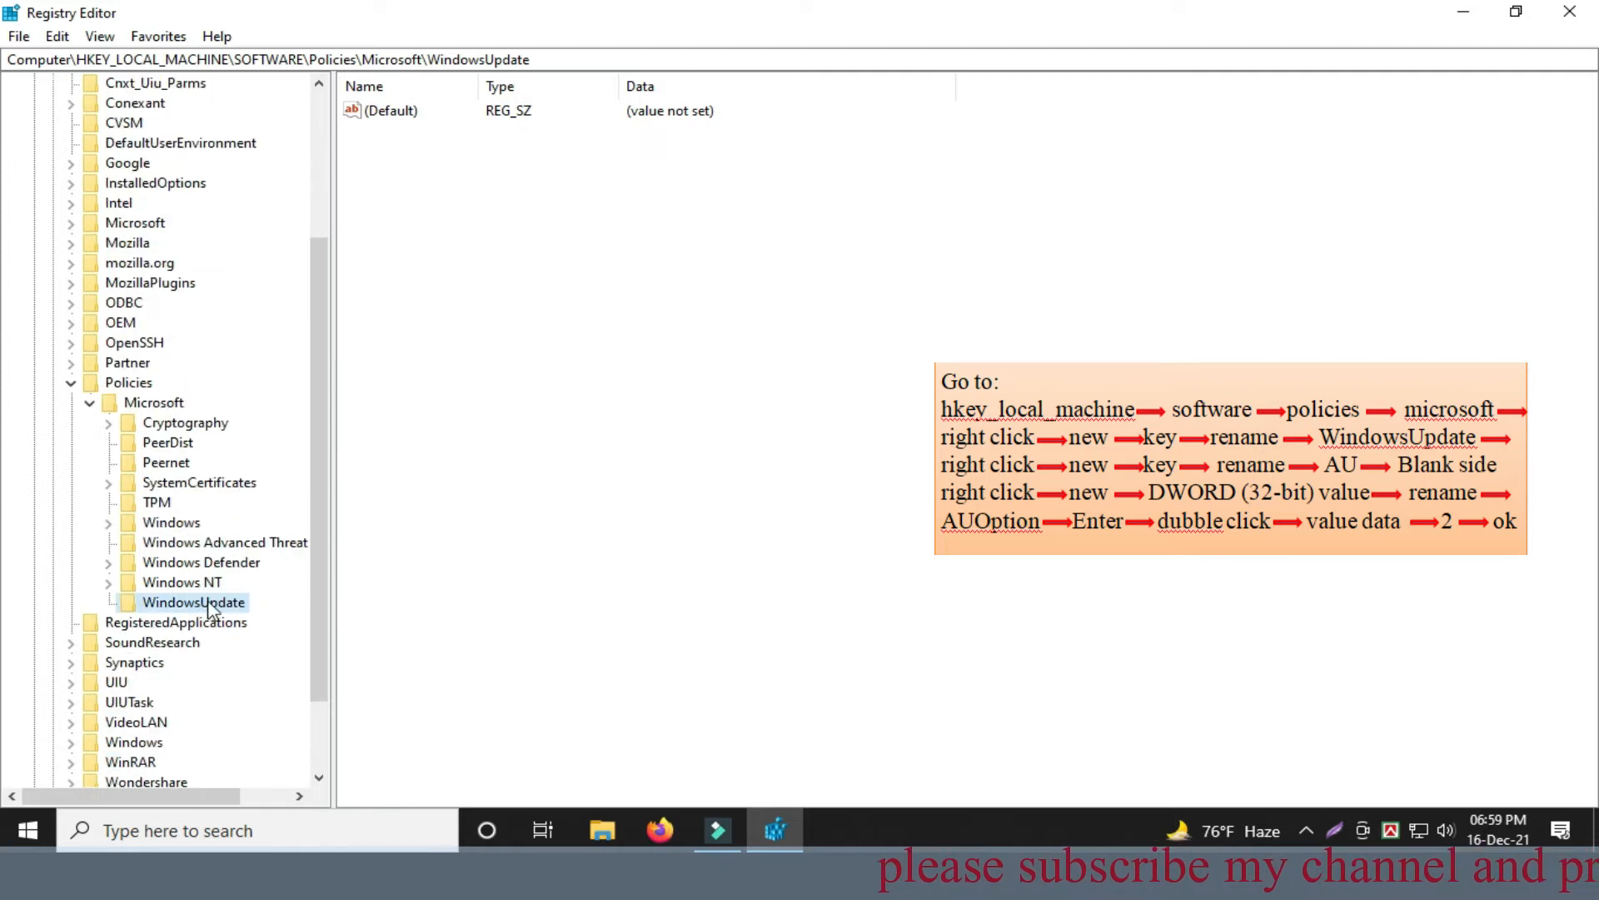
pyautogui.rightClick(207, 602)
pyautogui.moveTo(283, 414)
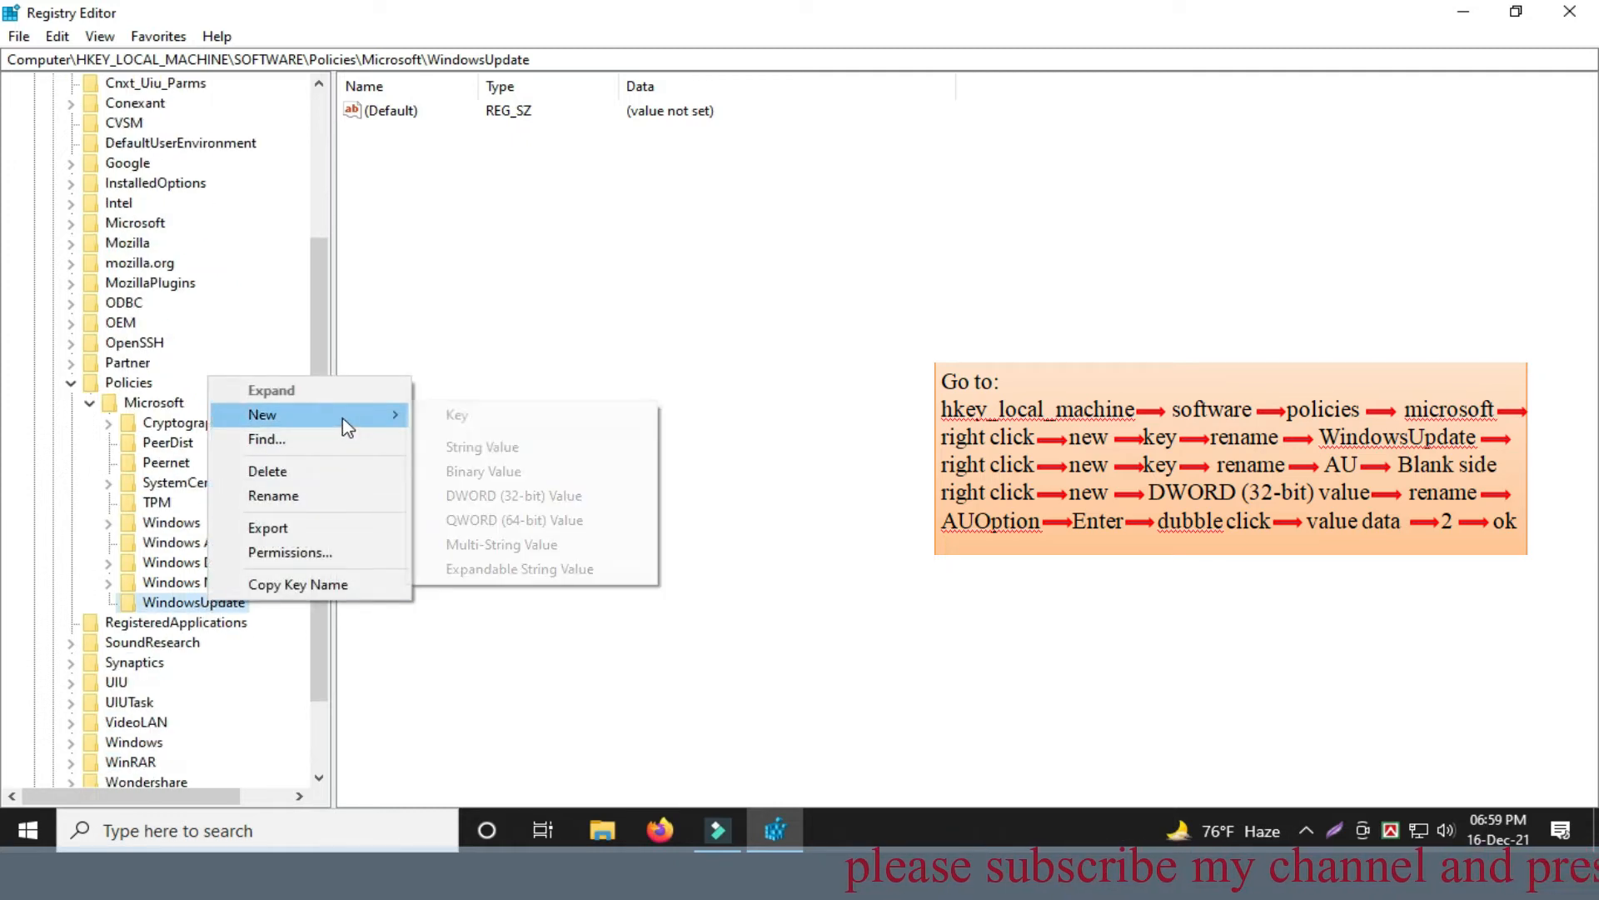
pyautogui.click(476, 422)
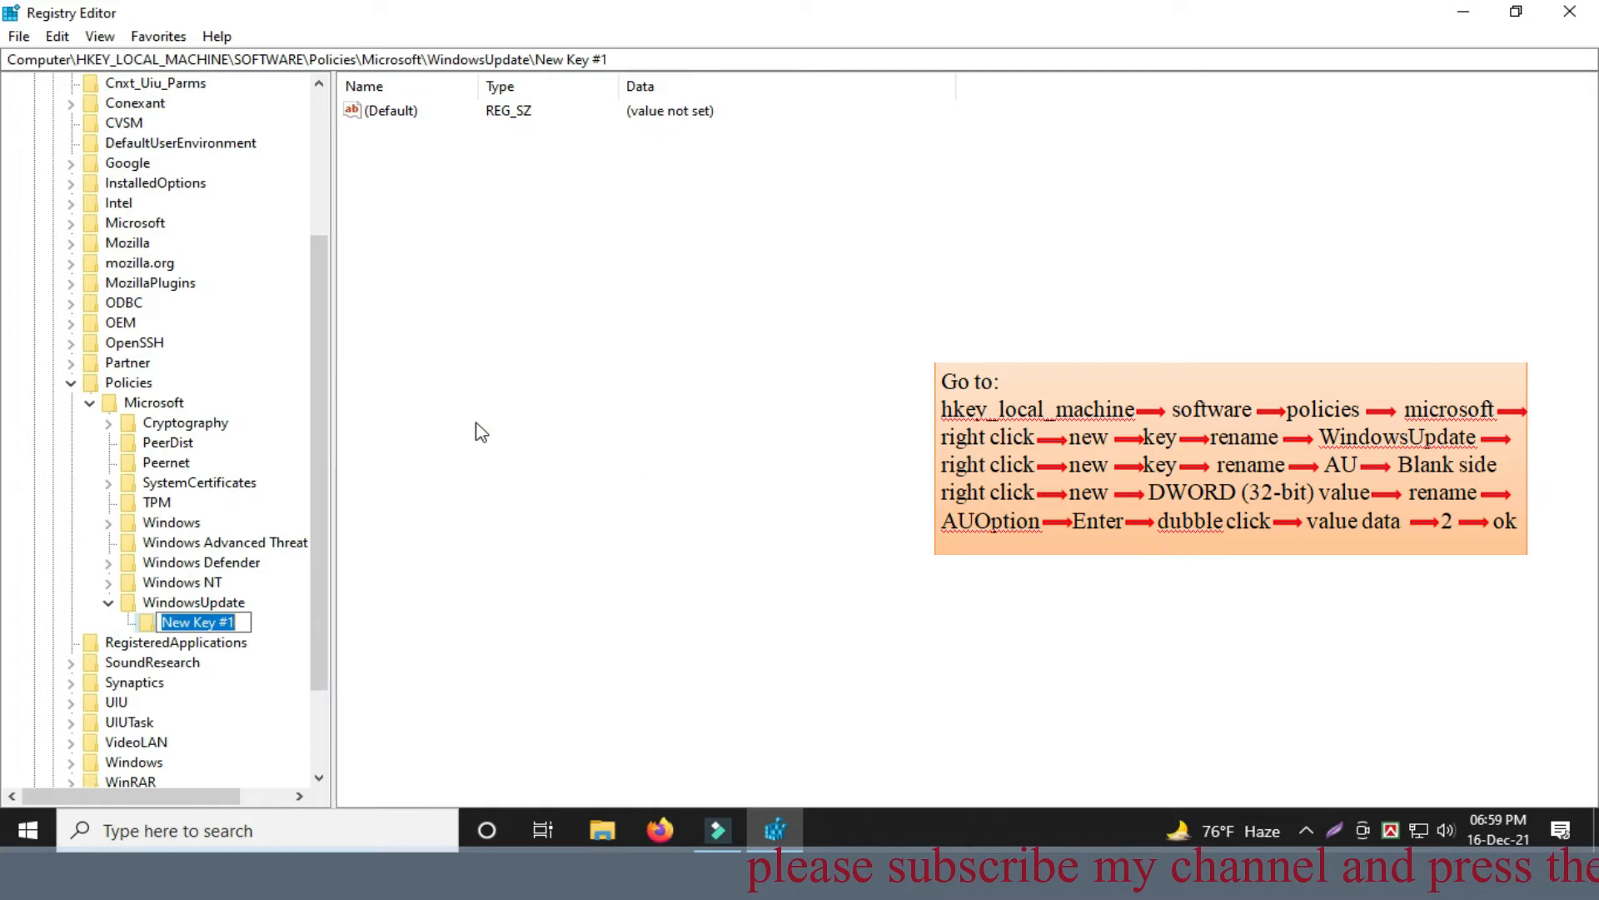
pyautogui.write('AU')
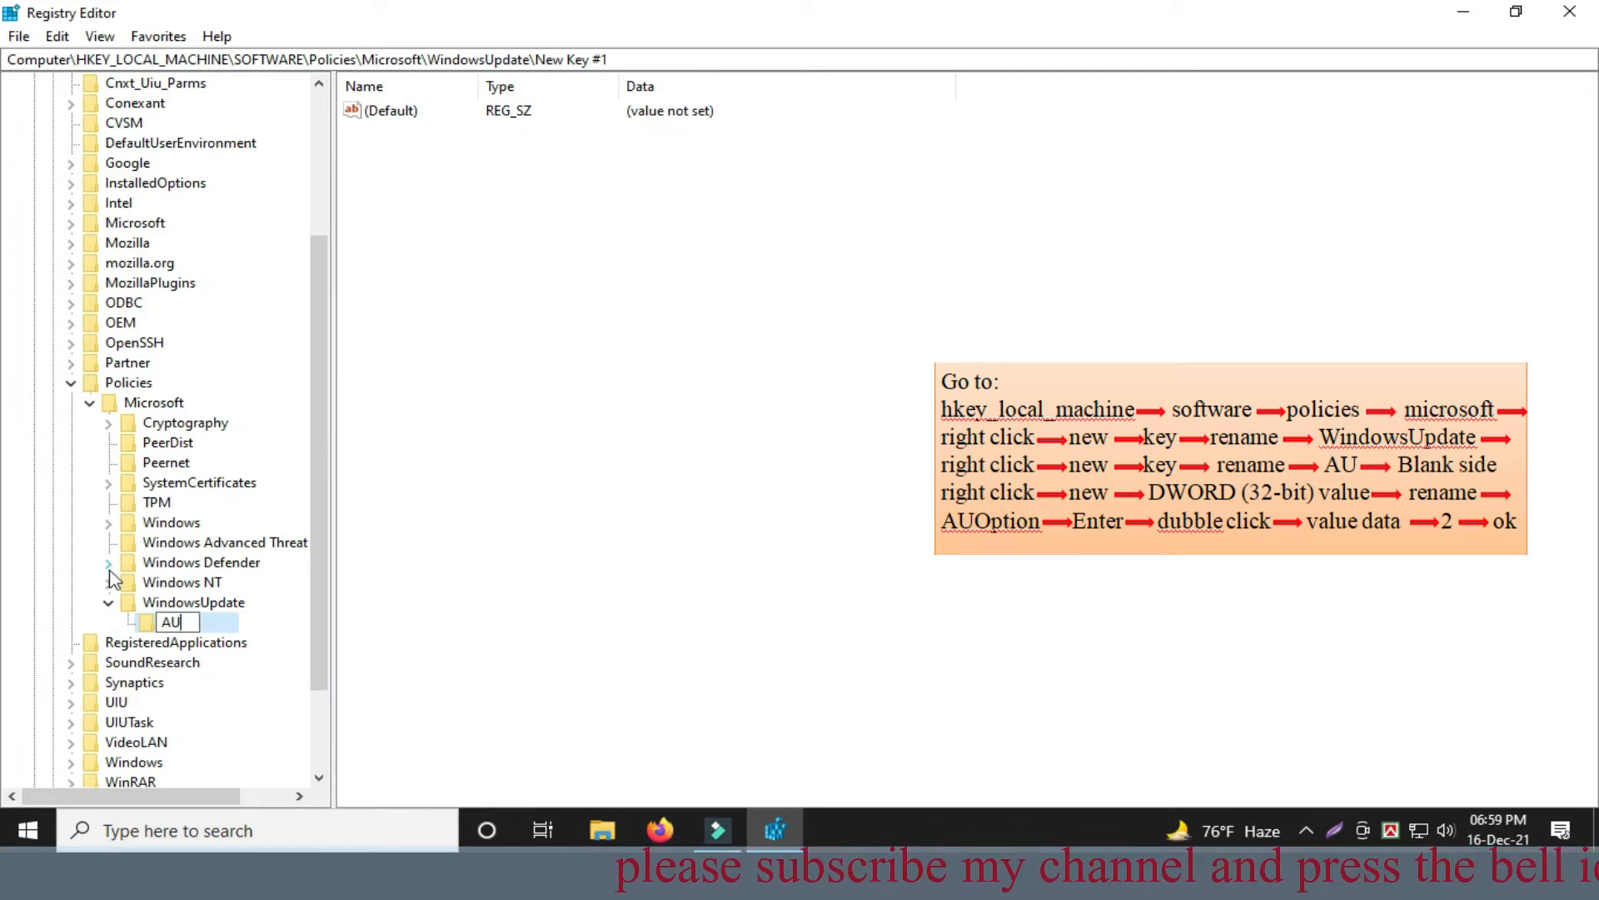
pyautogui.press('Return')
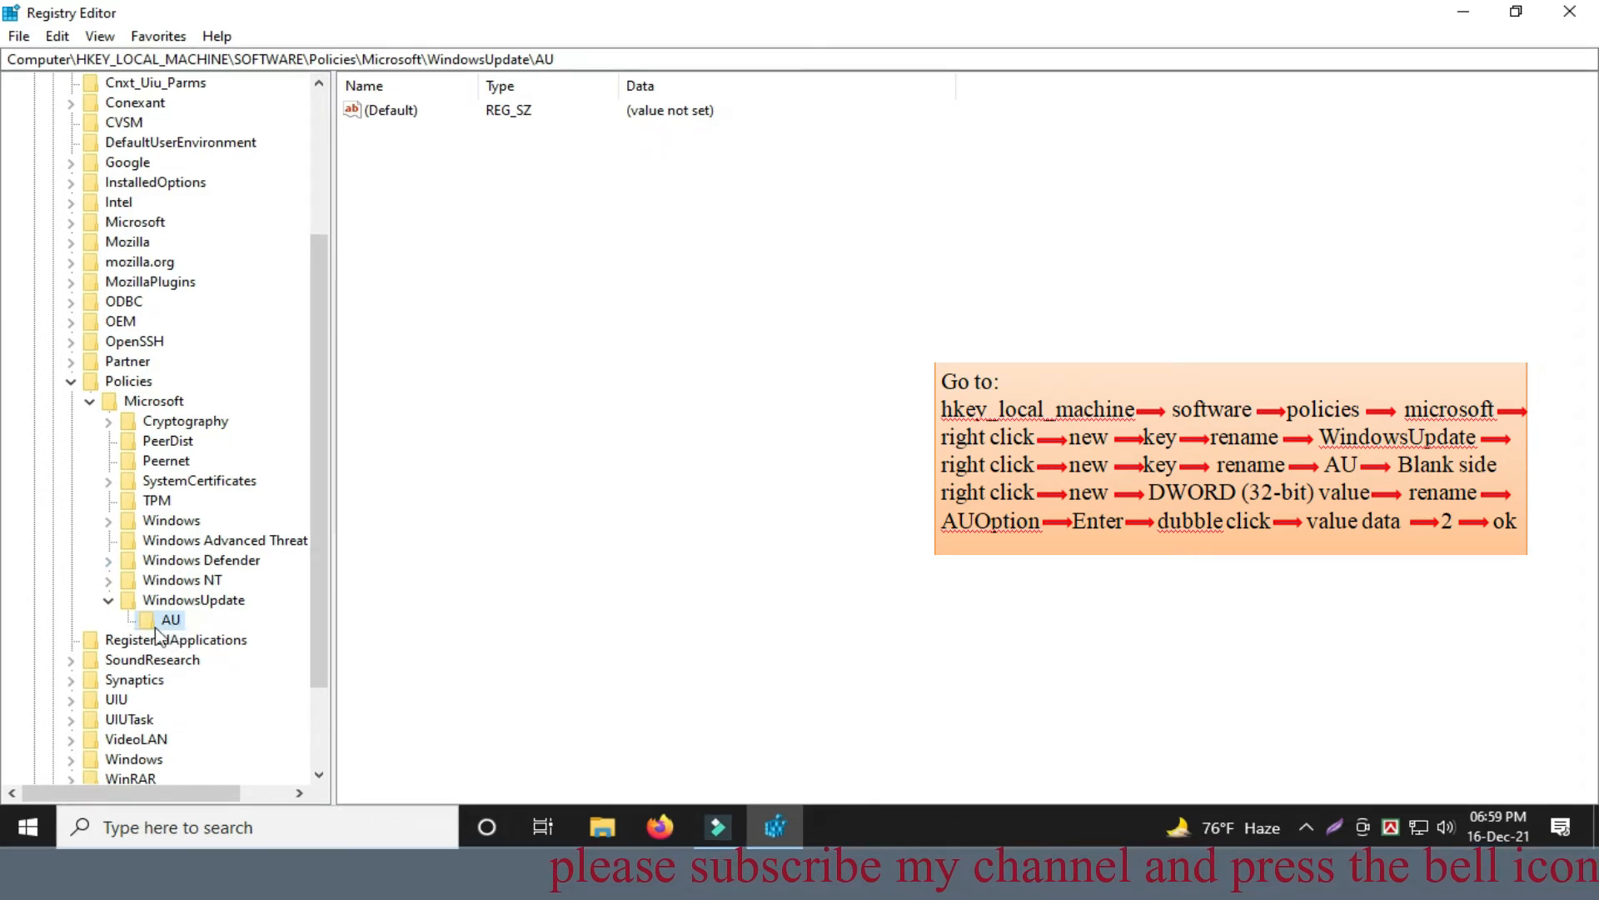